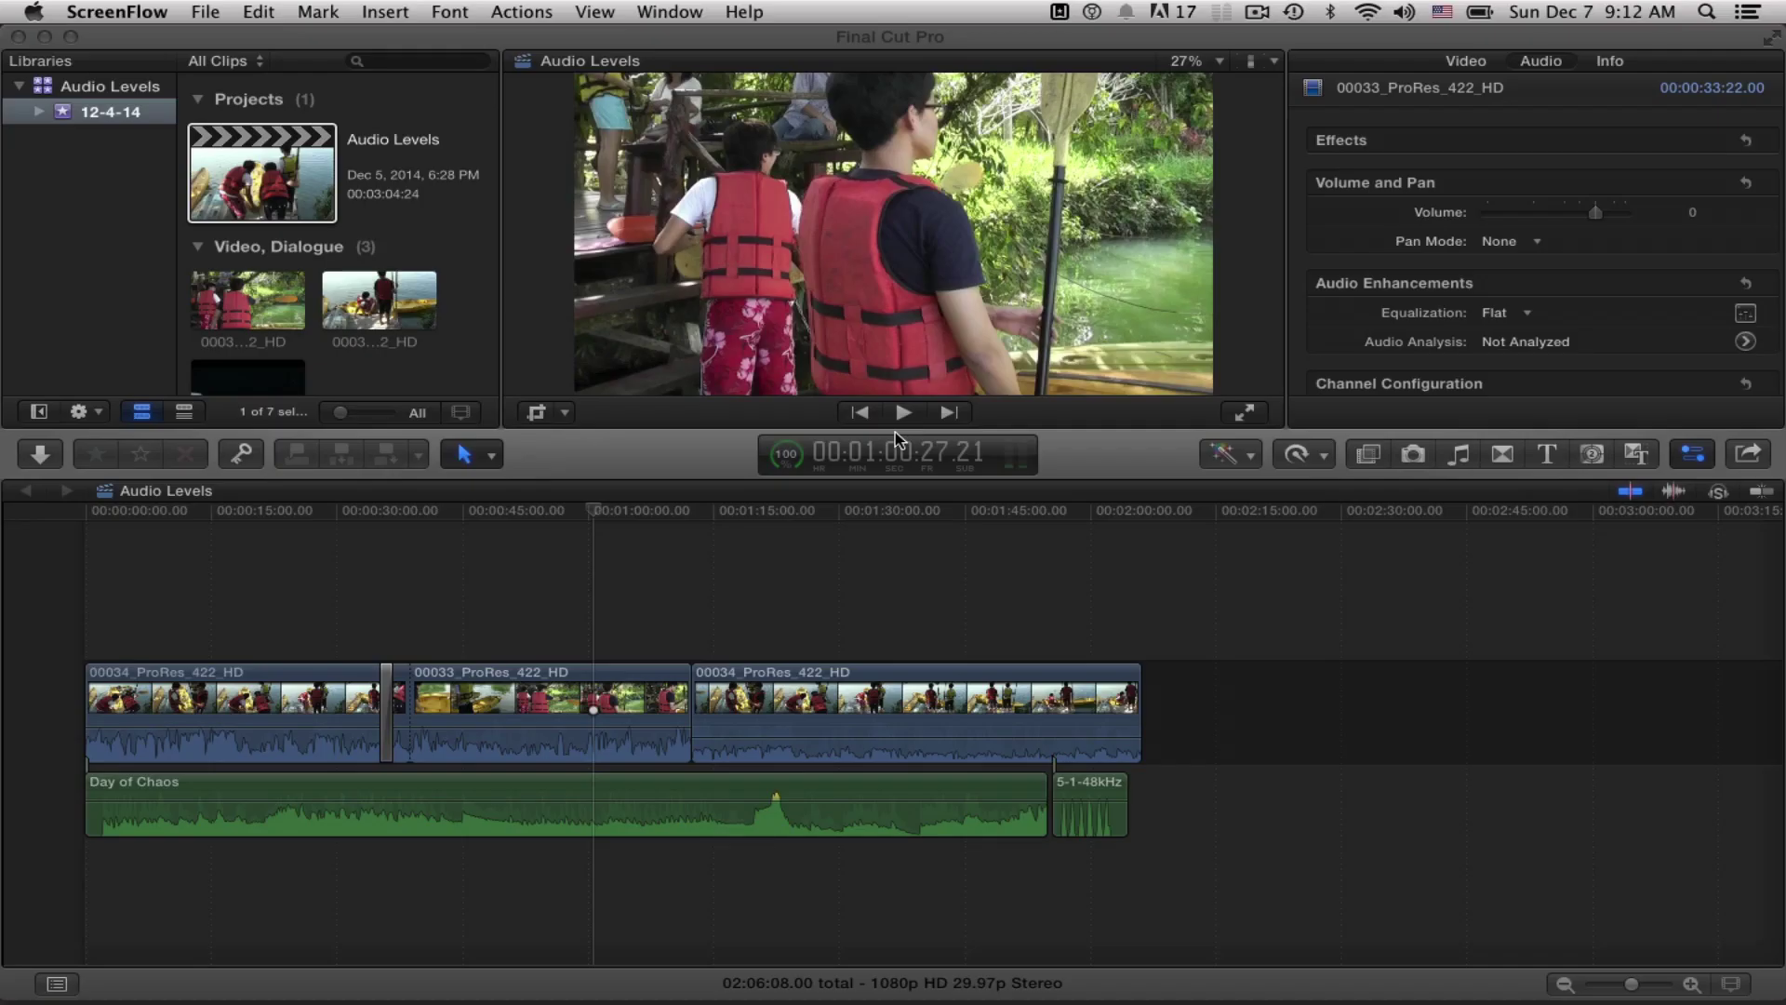
Step: Play the project briefly, then show and resize the audio meters beside the timeline
click(597, 517)
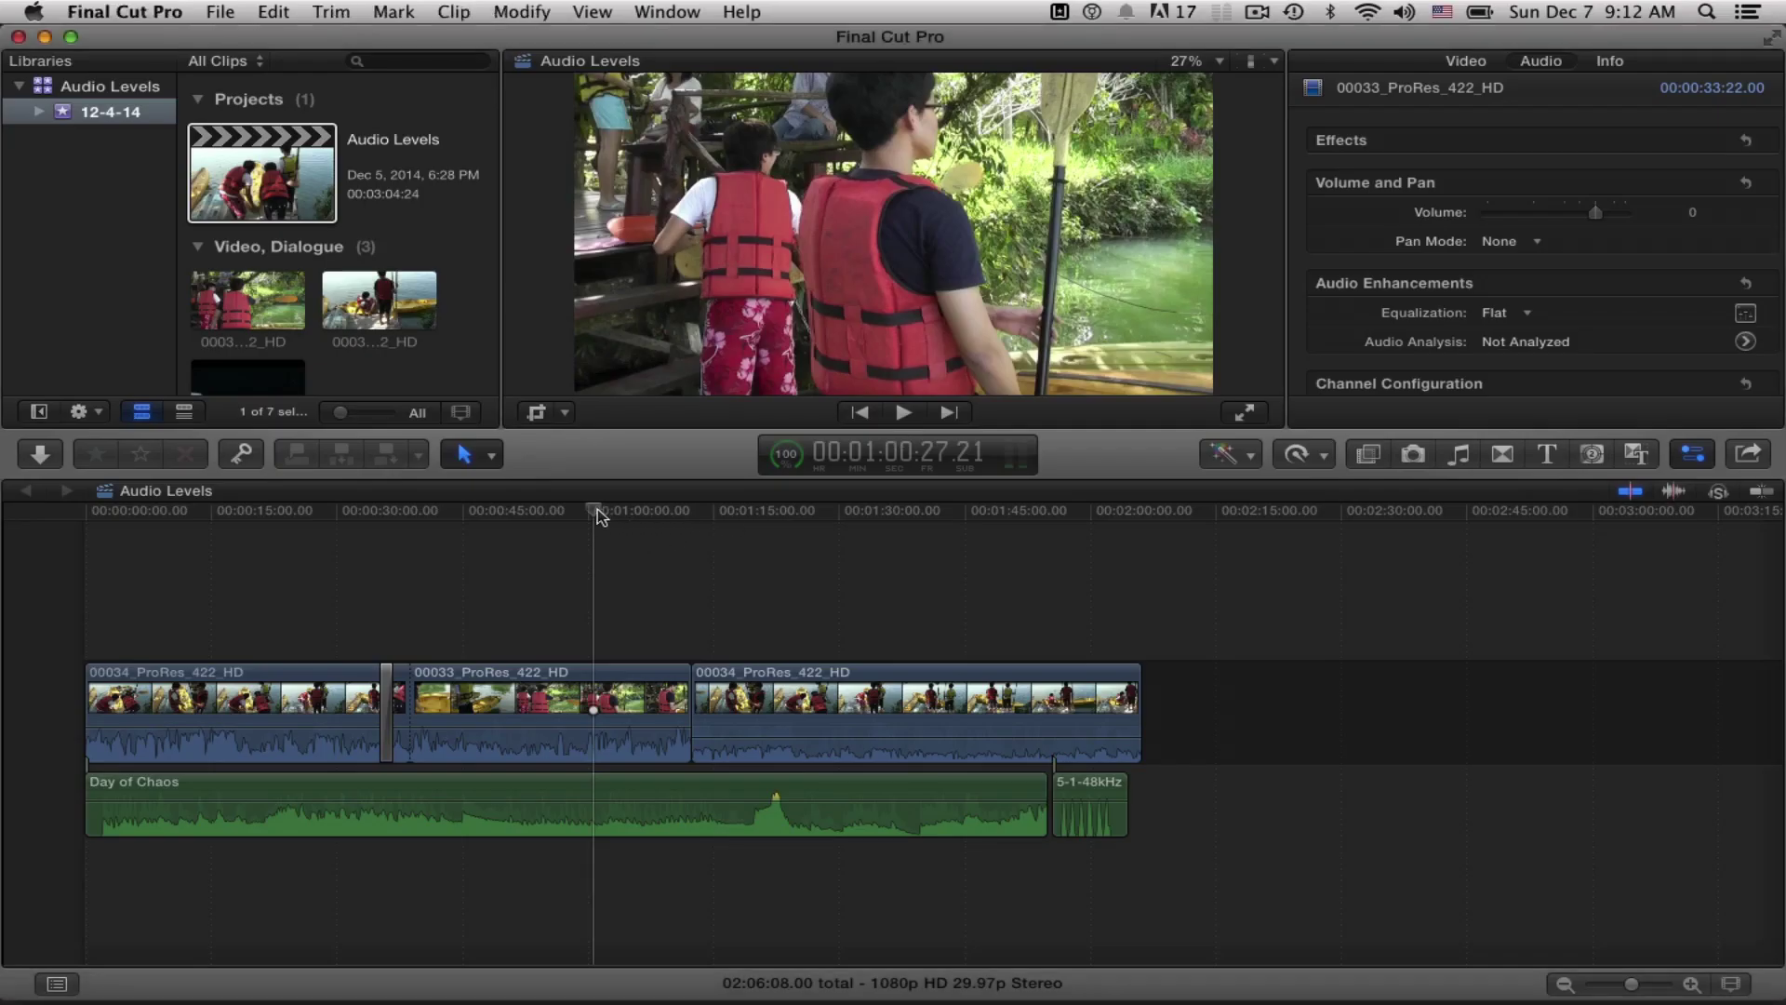
key(space)
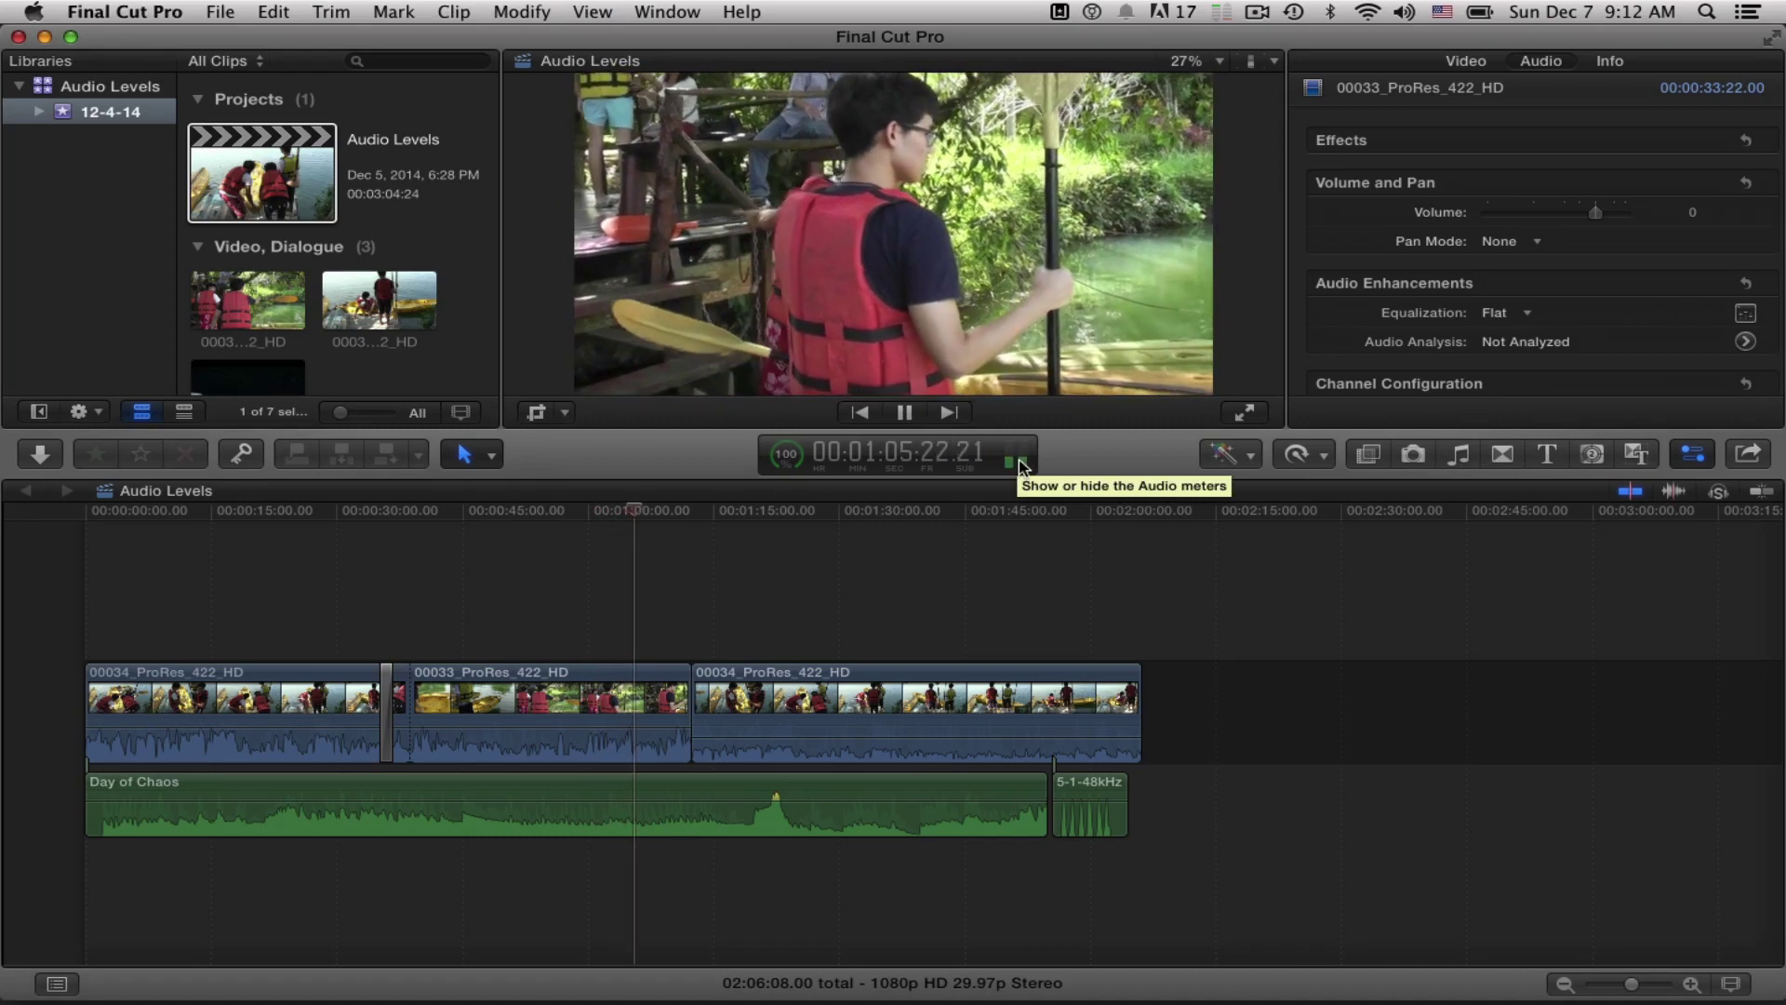
key(space)
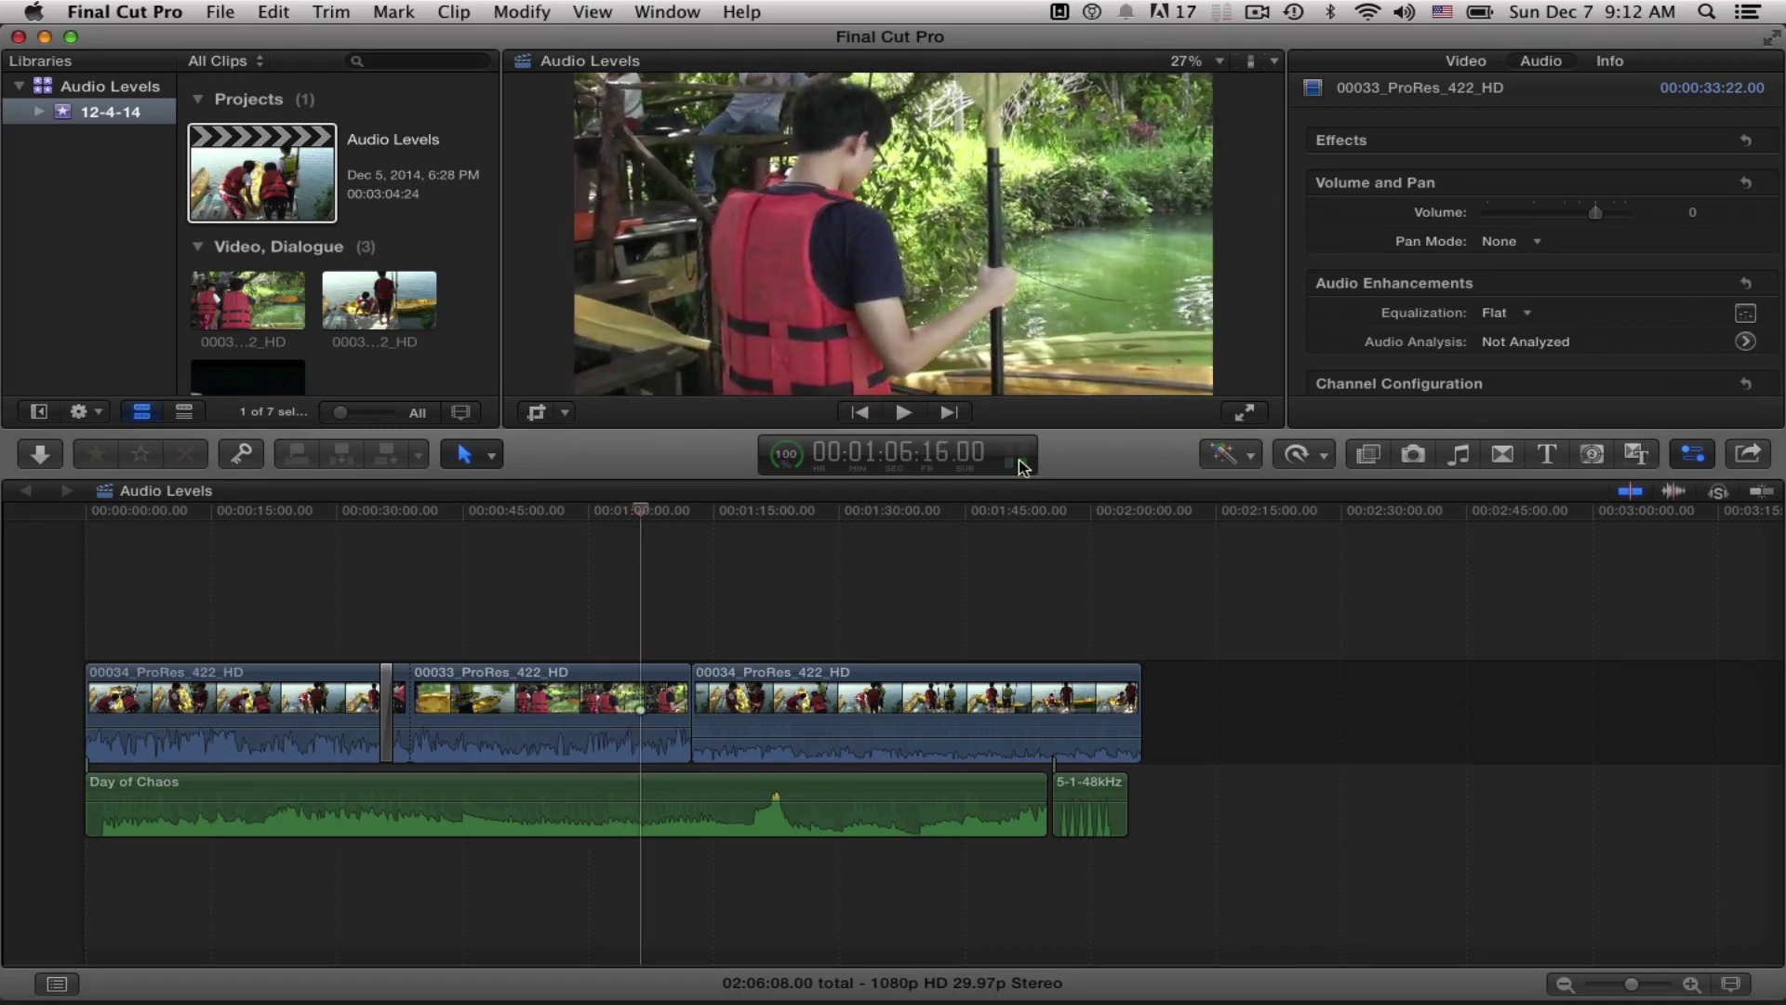
click(1023, 467)
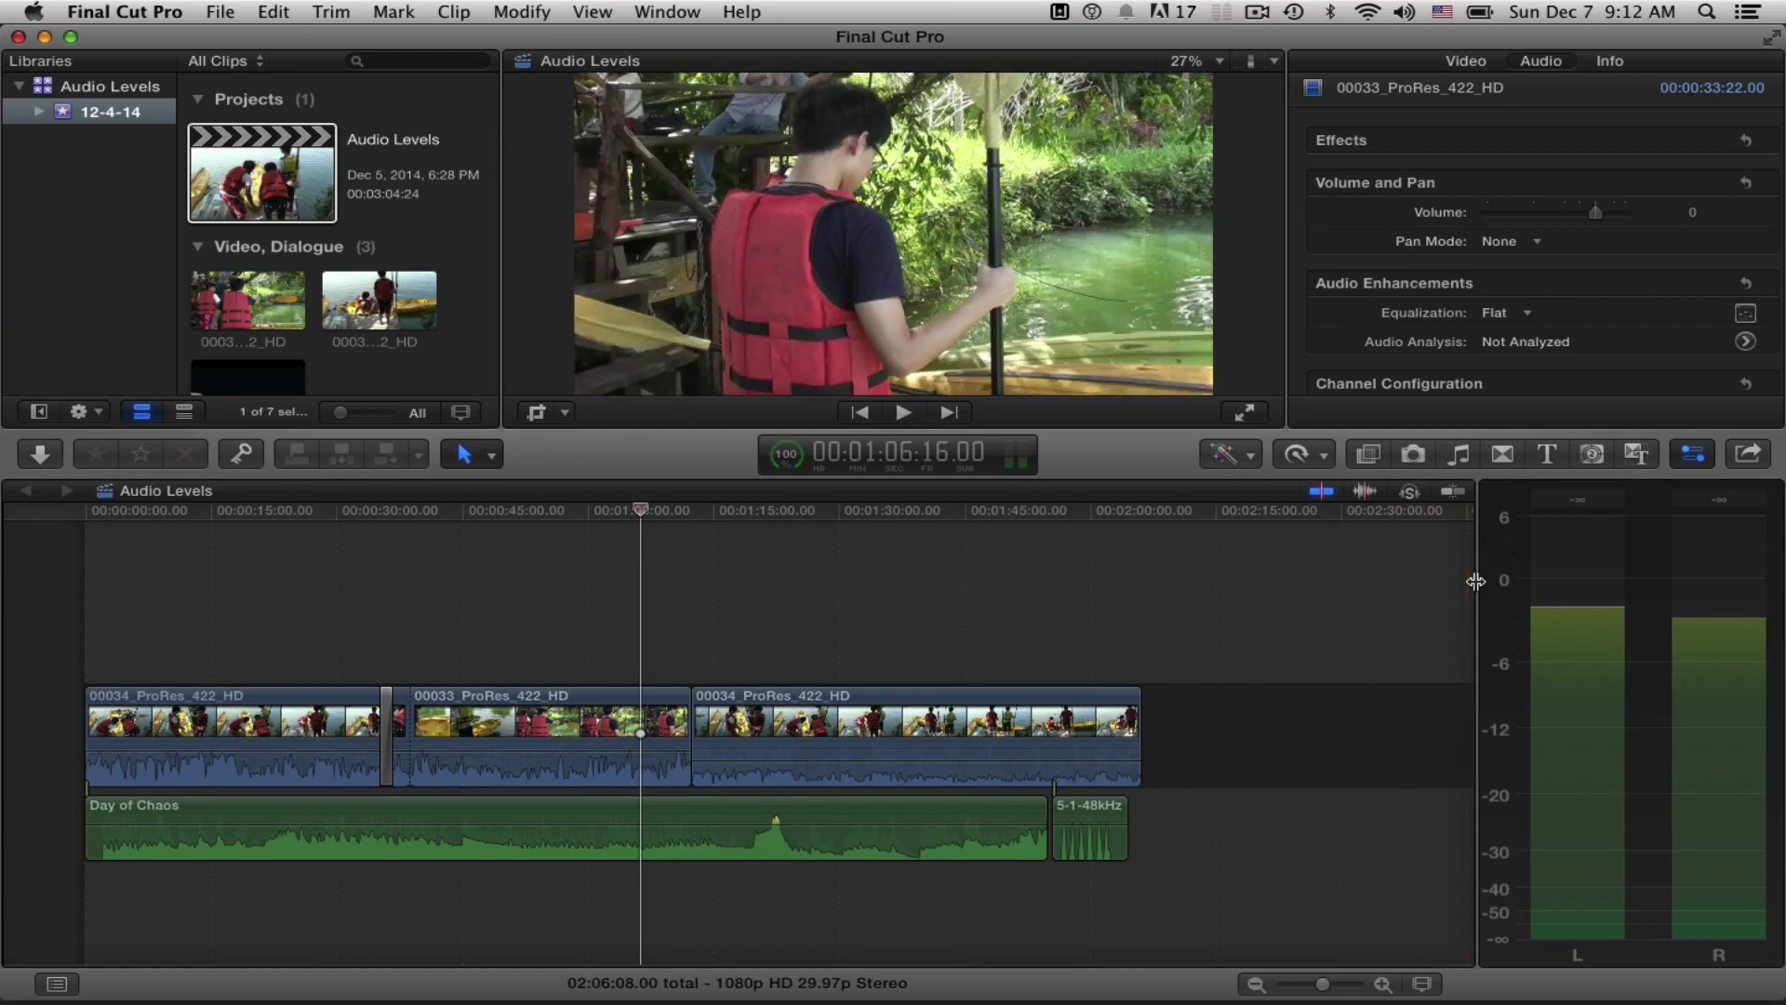
mouse_move(1477, 582)
mouse_down()
mouse_move(1405, 582)
mouse_move(1507, 581)
mouse_move(1492, 585)
mouse_up()
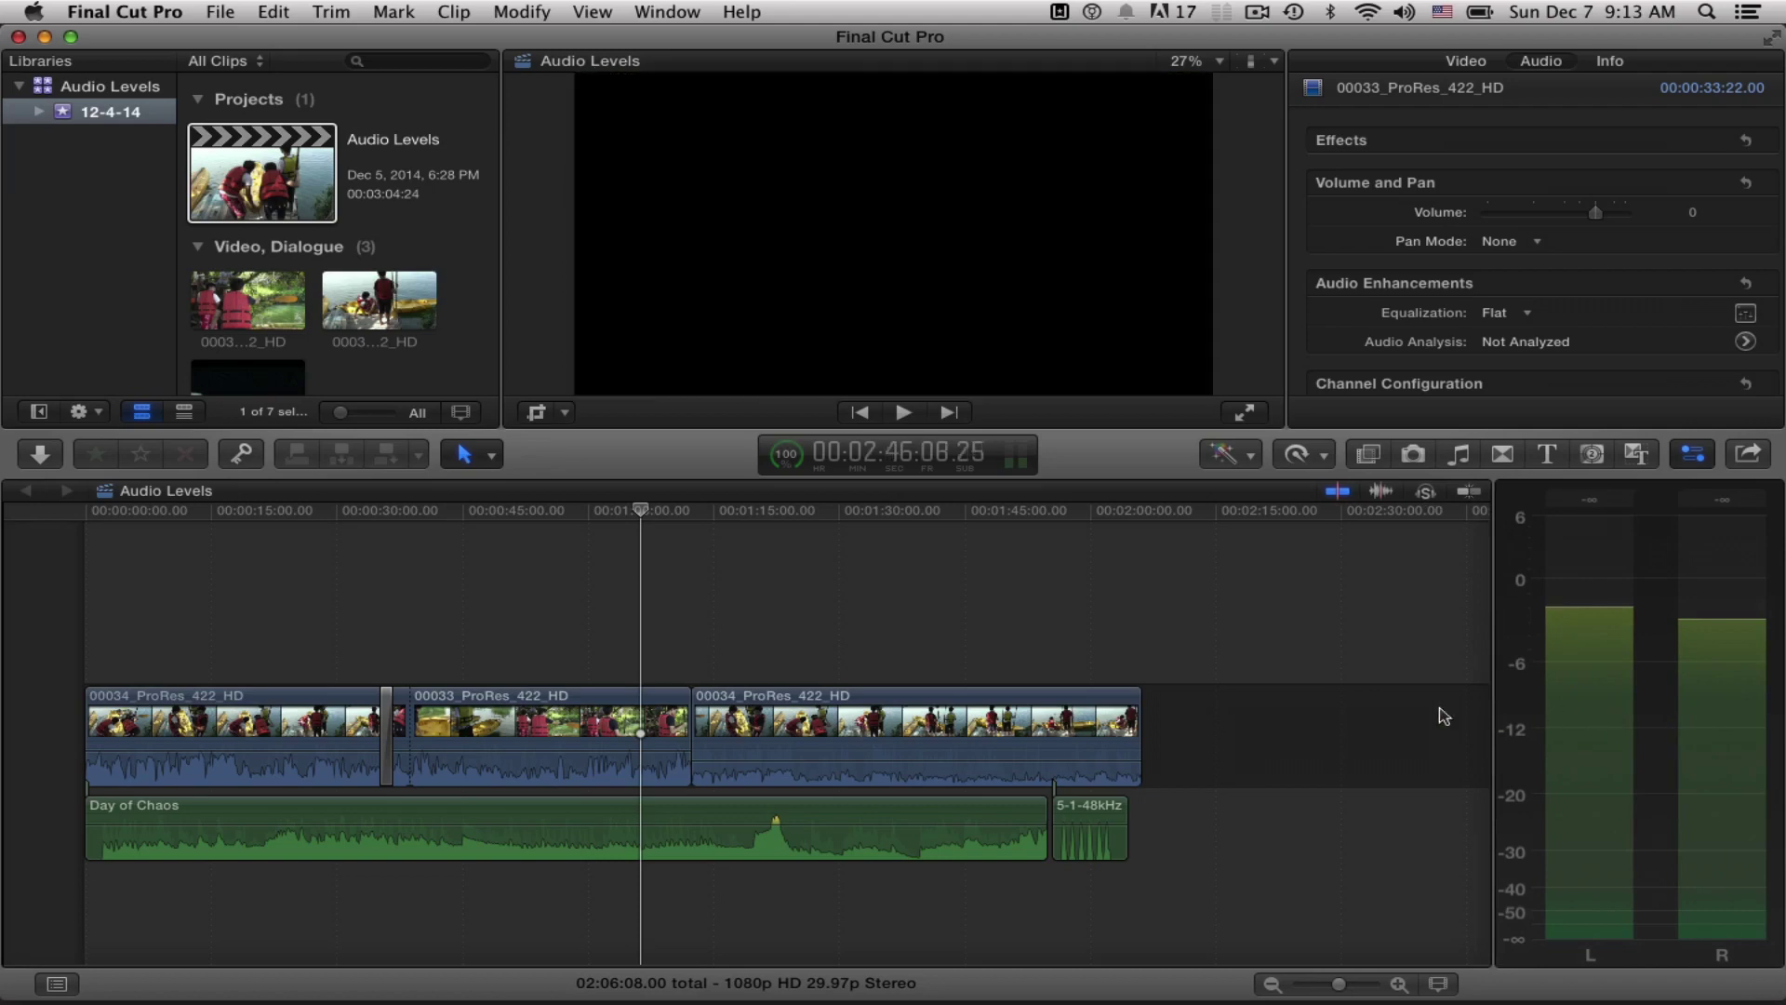
Step: Move the playhead near the end, then select and deselect the 5-1-48kHz audio clip
click(1093, 628)
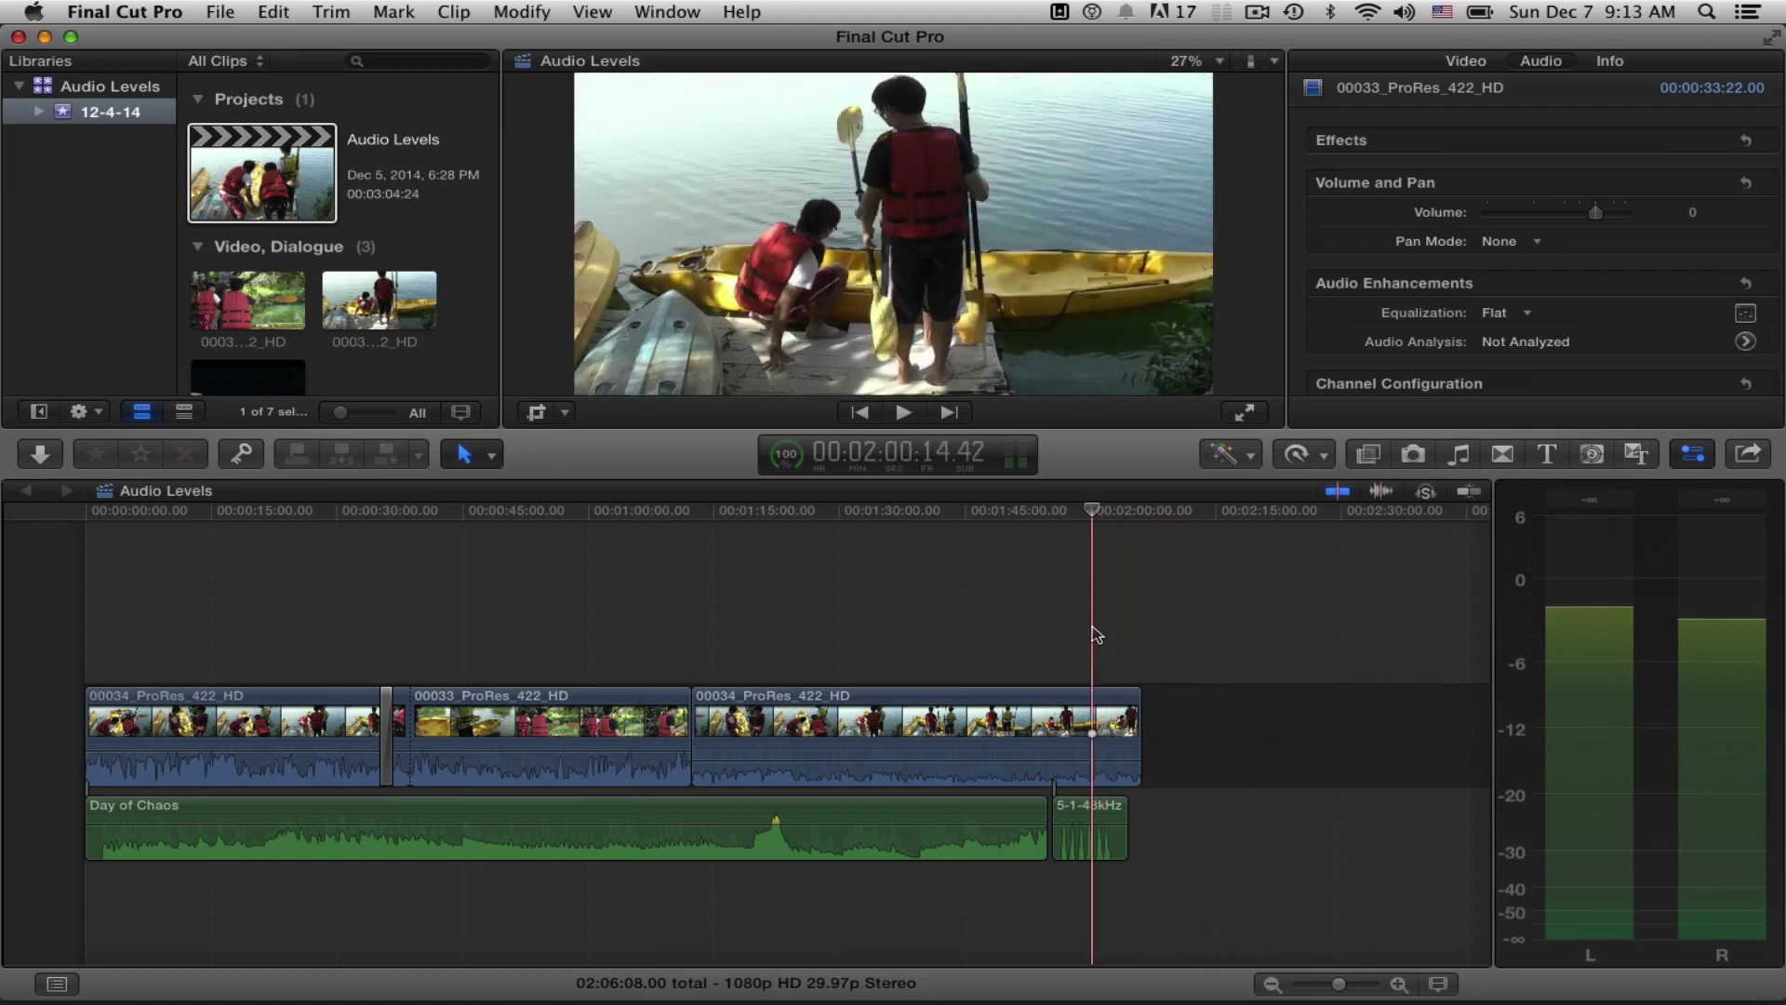
click(1093, 806)
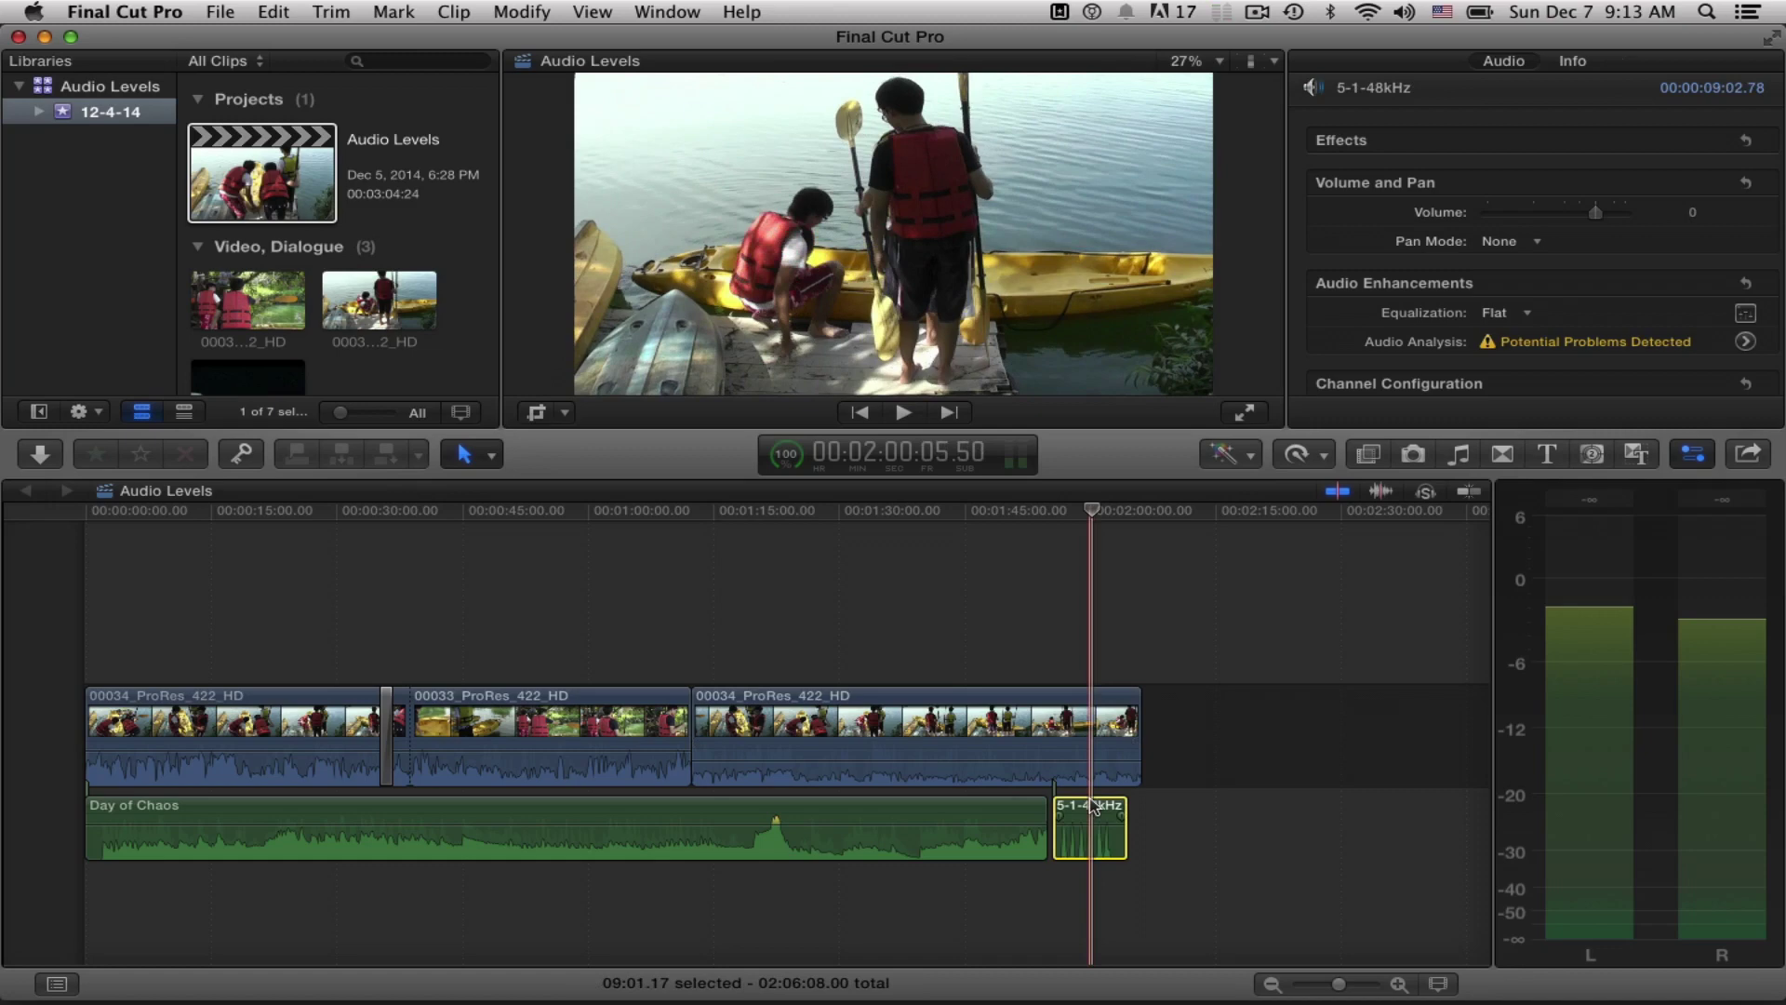
click(1086, 616)
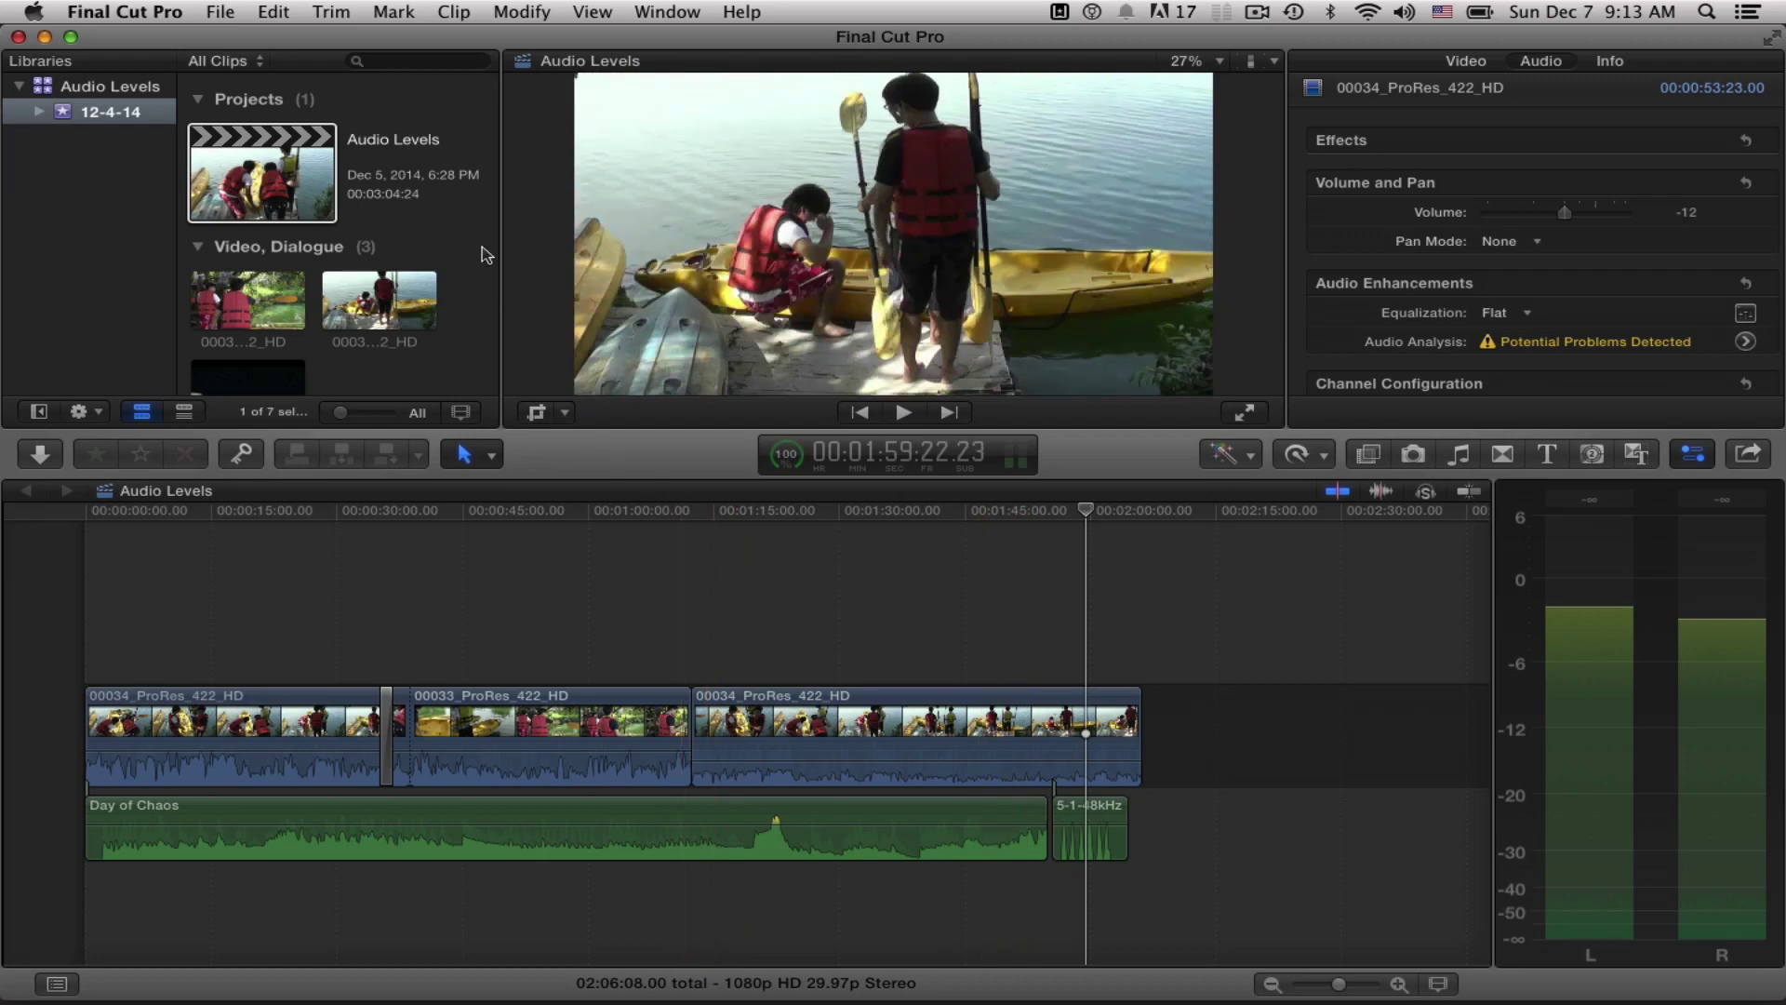
Step: Change the Audio Levels project's audio channels to Surround and widen the meters for six channels
click(291, 191)
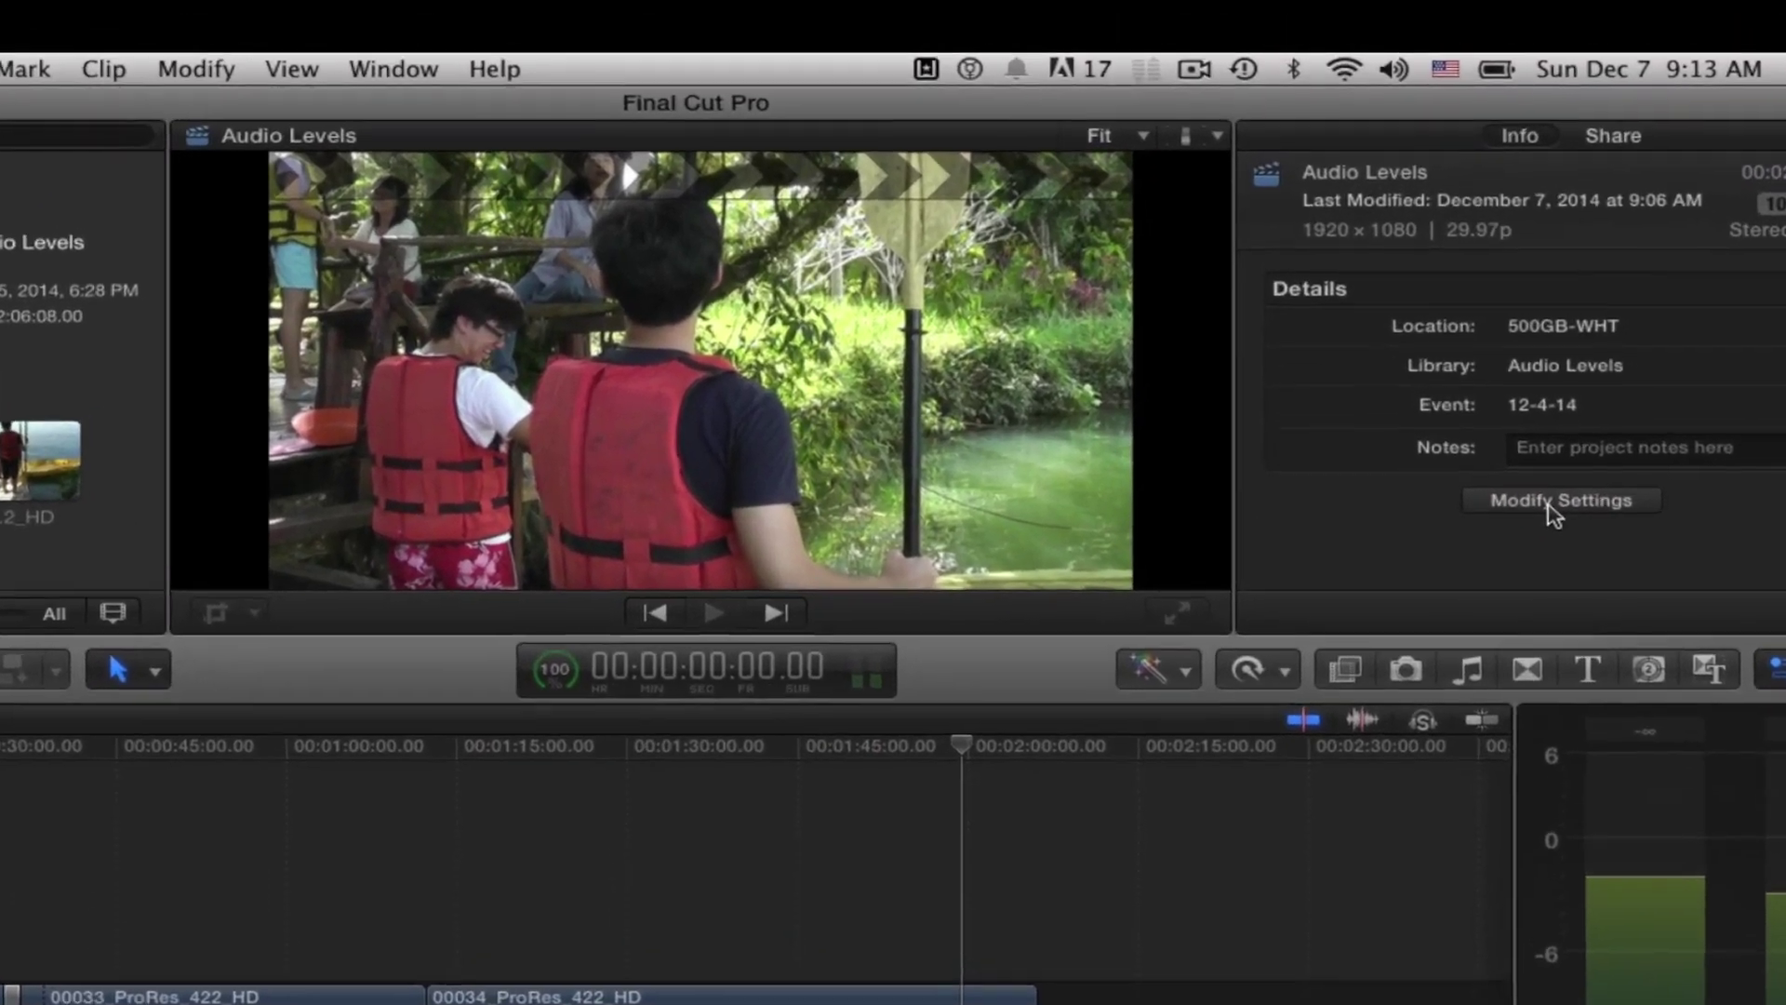
click(1544, 437)
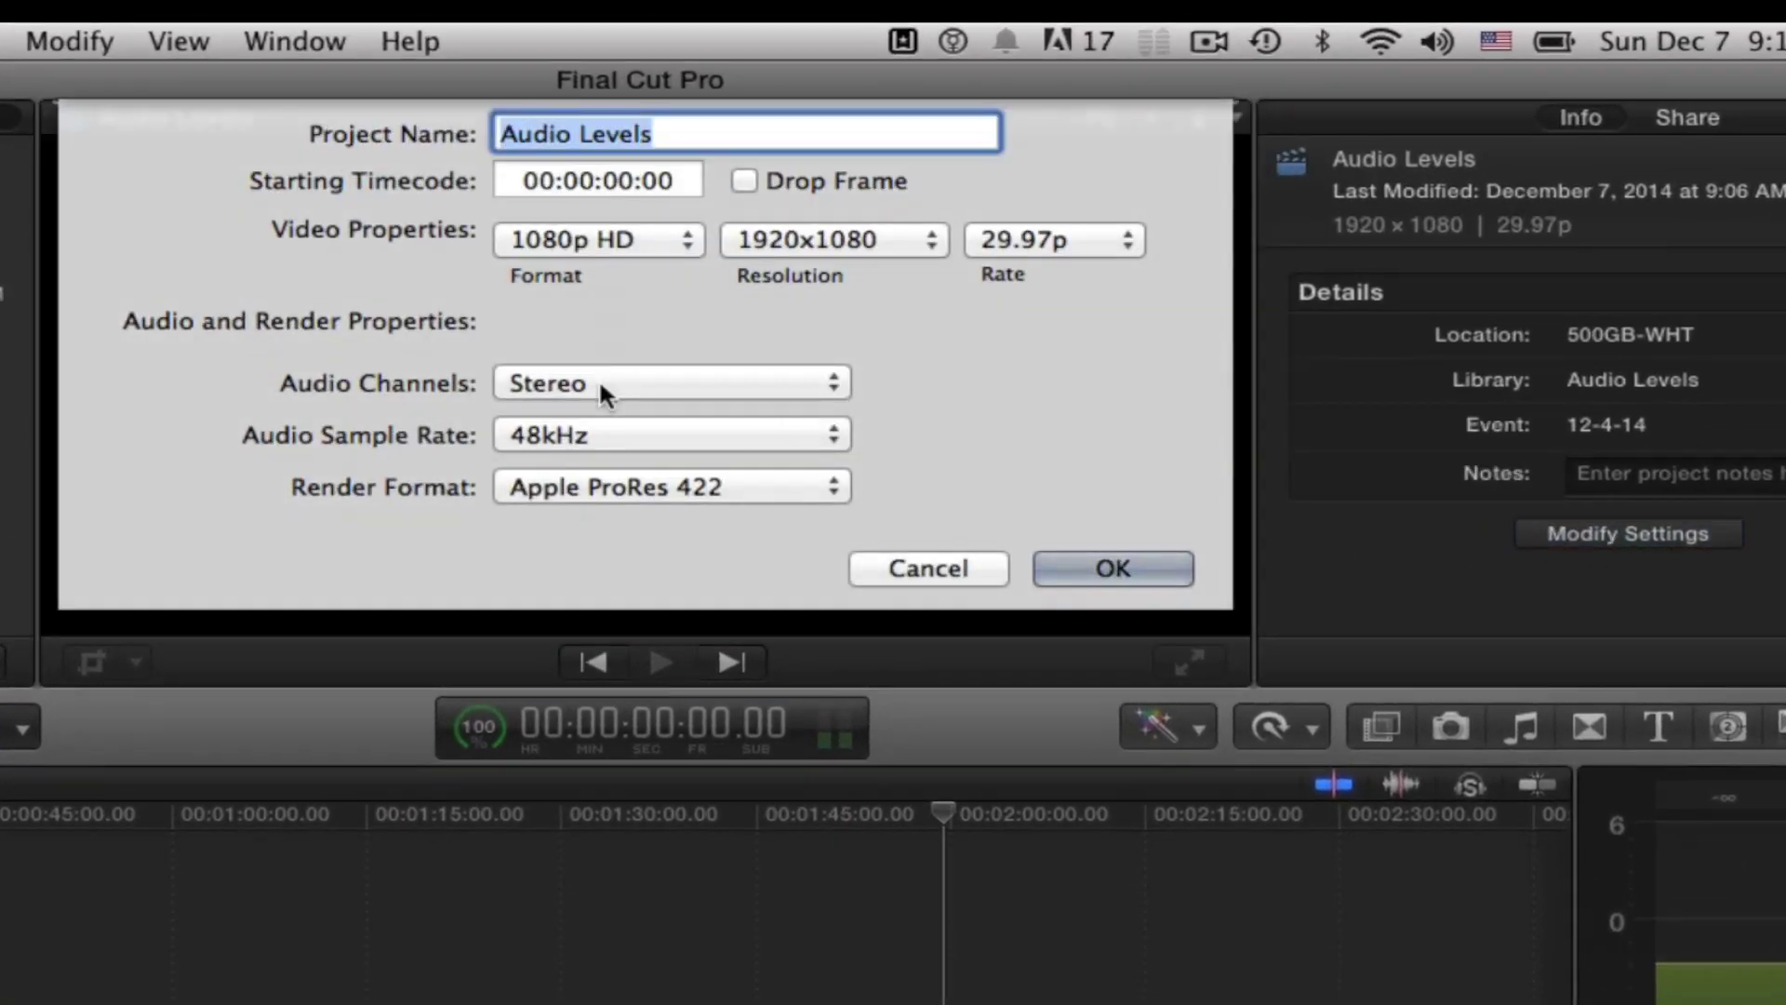
click(832, 382)
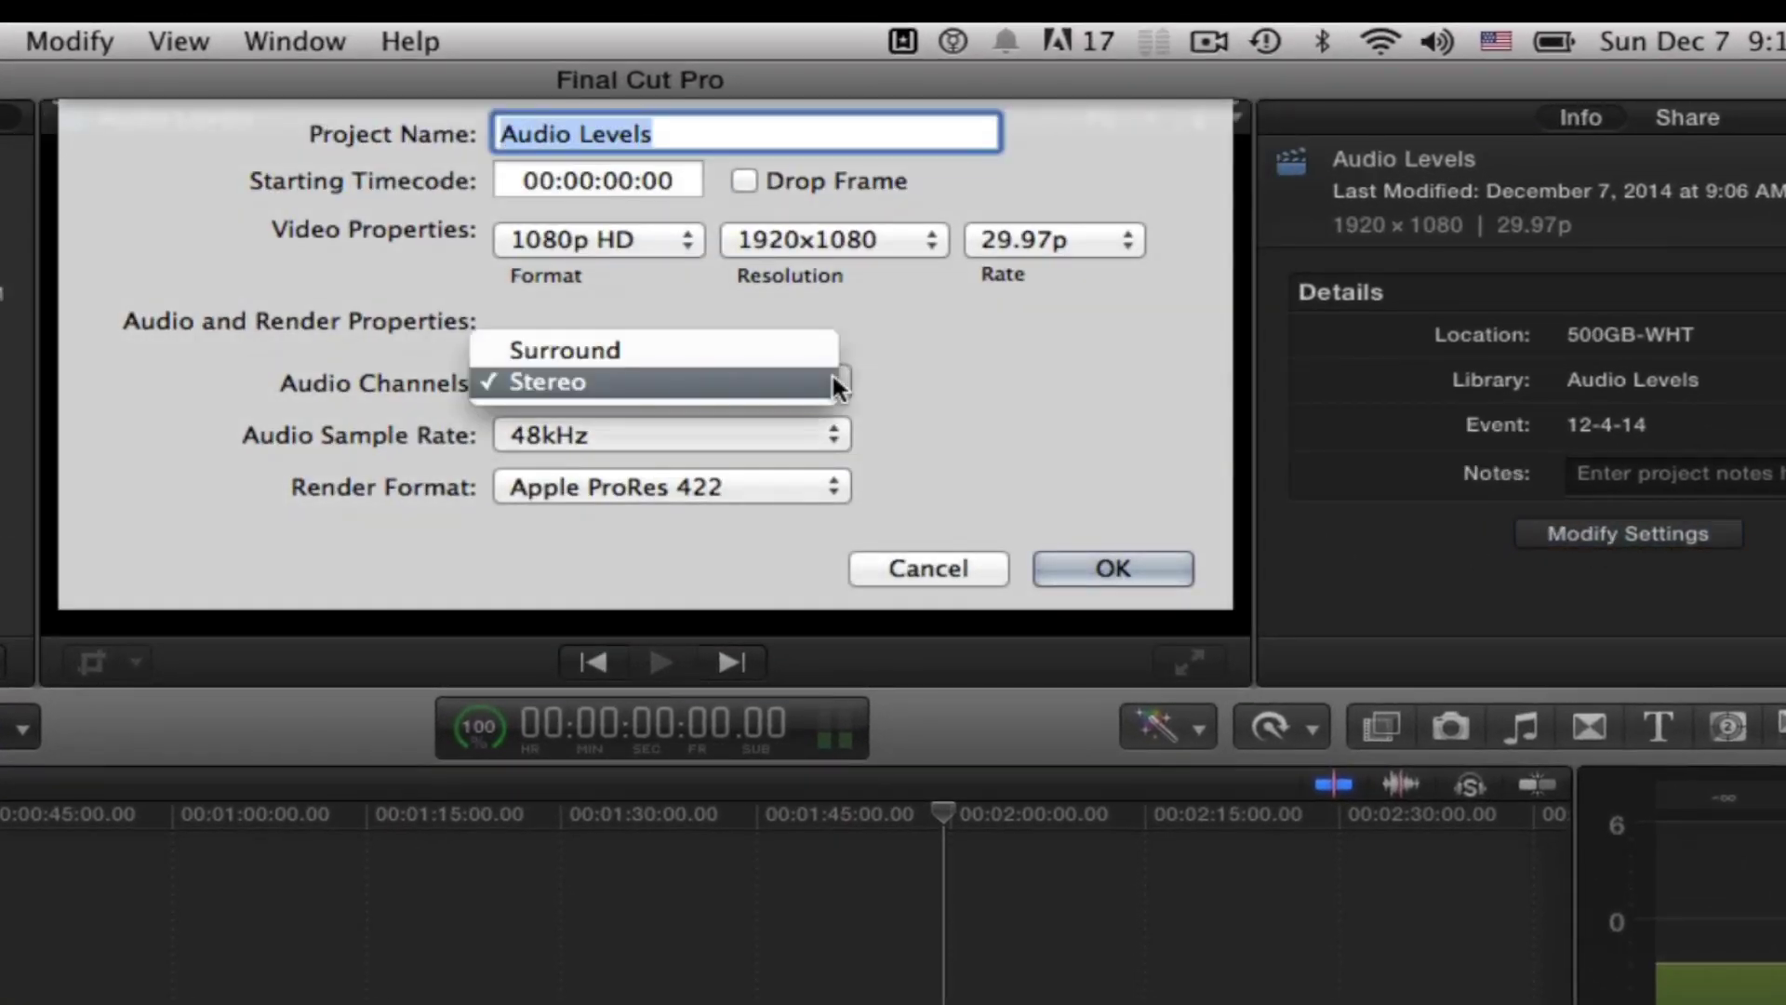
click(790, 350)
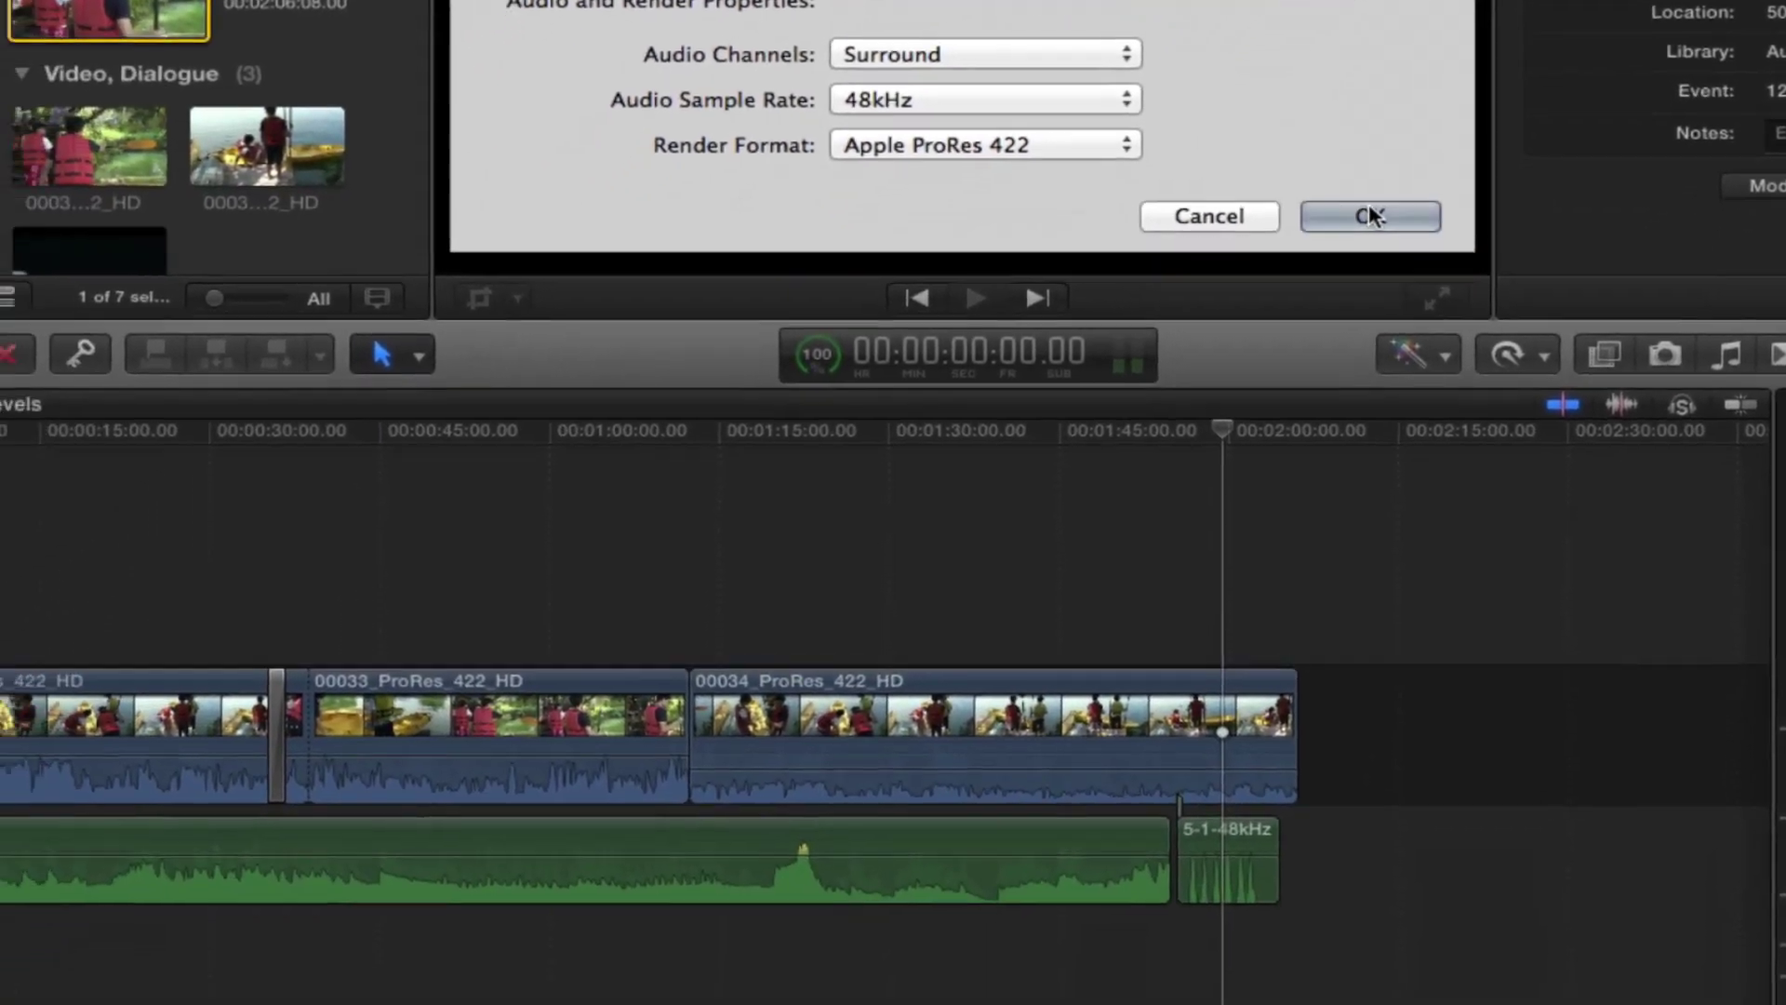
click(1369, 216)
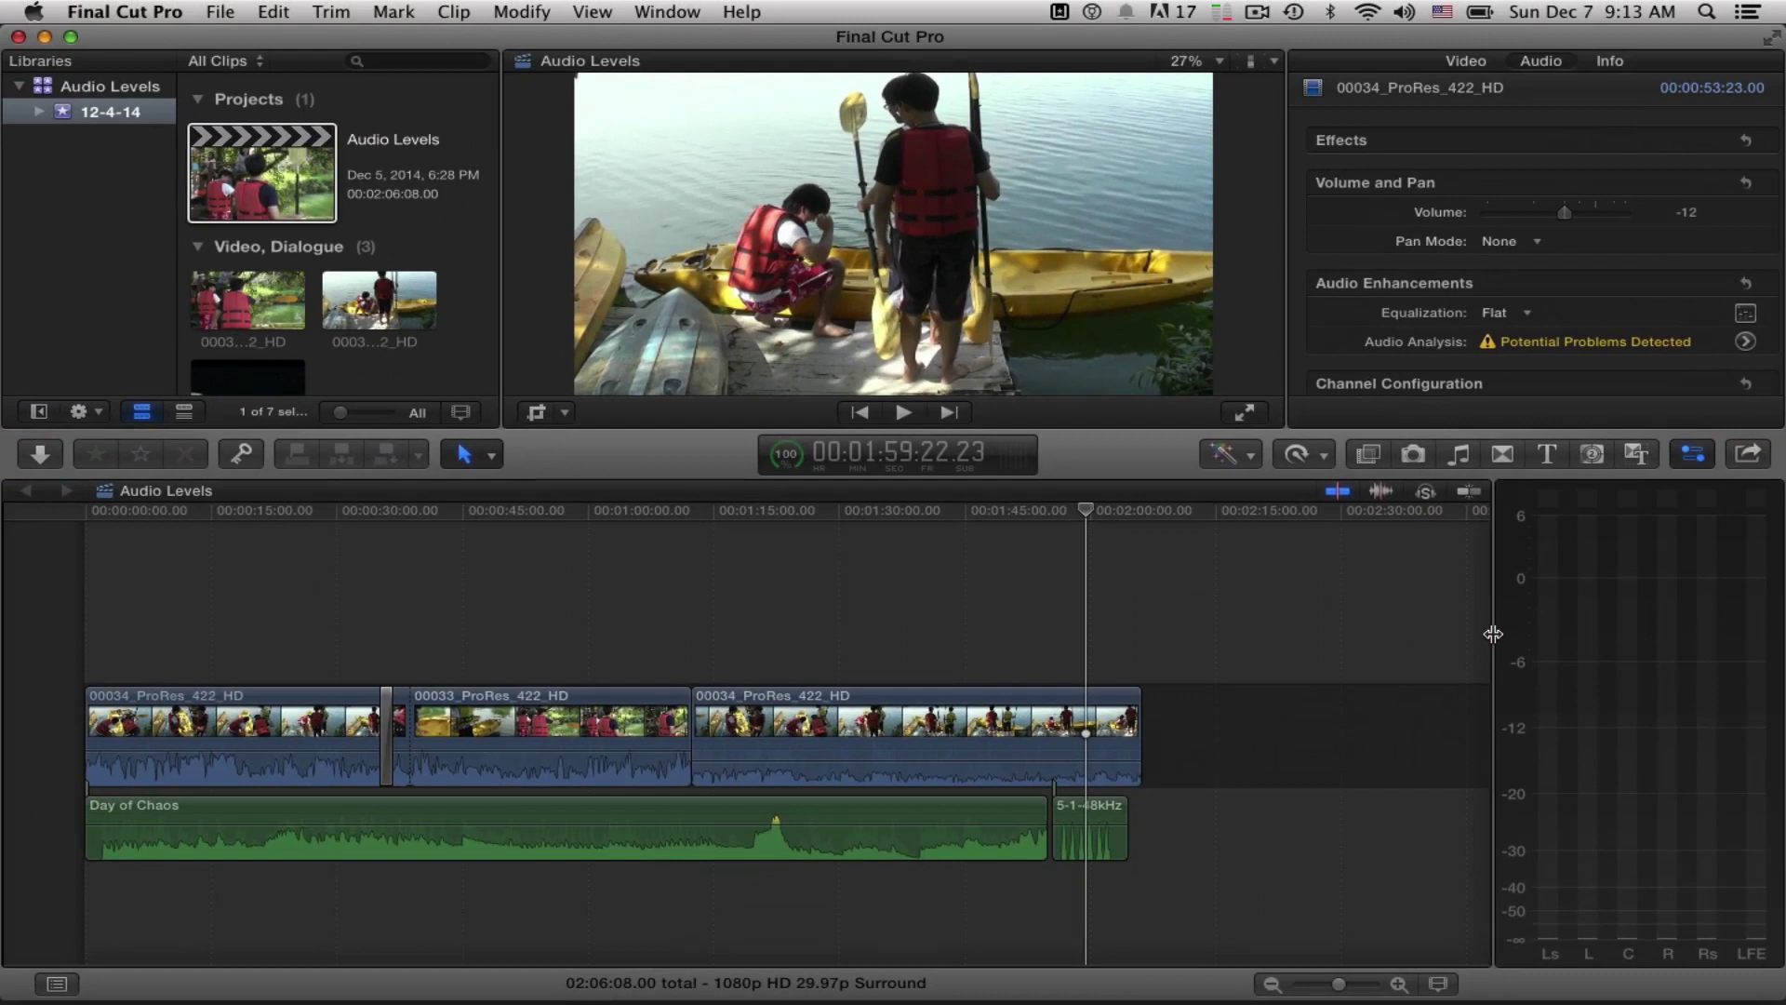
drag(1493, 633, 1456, 631)
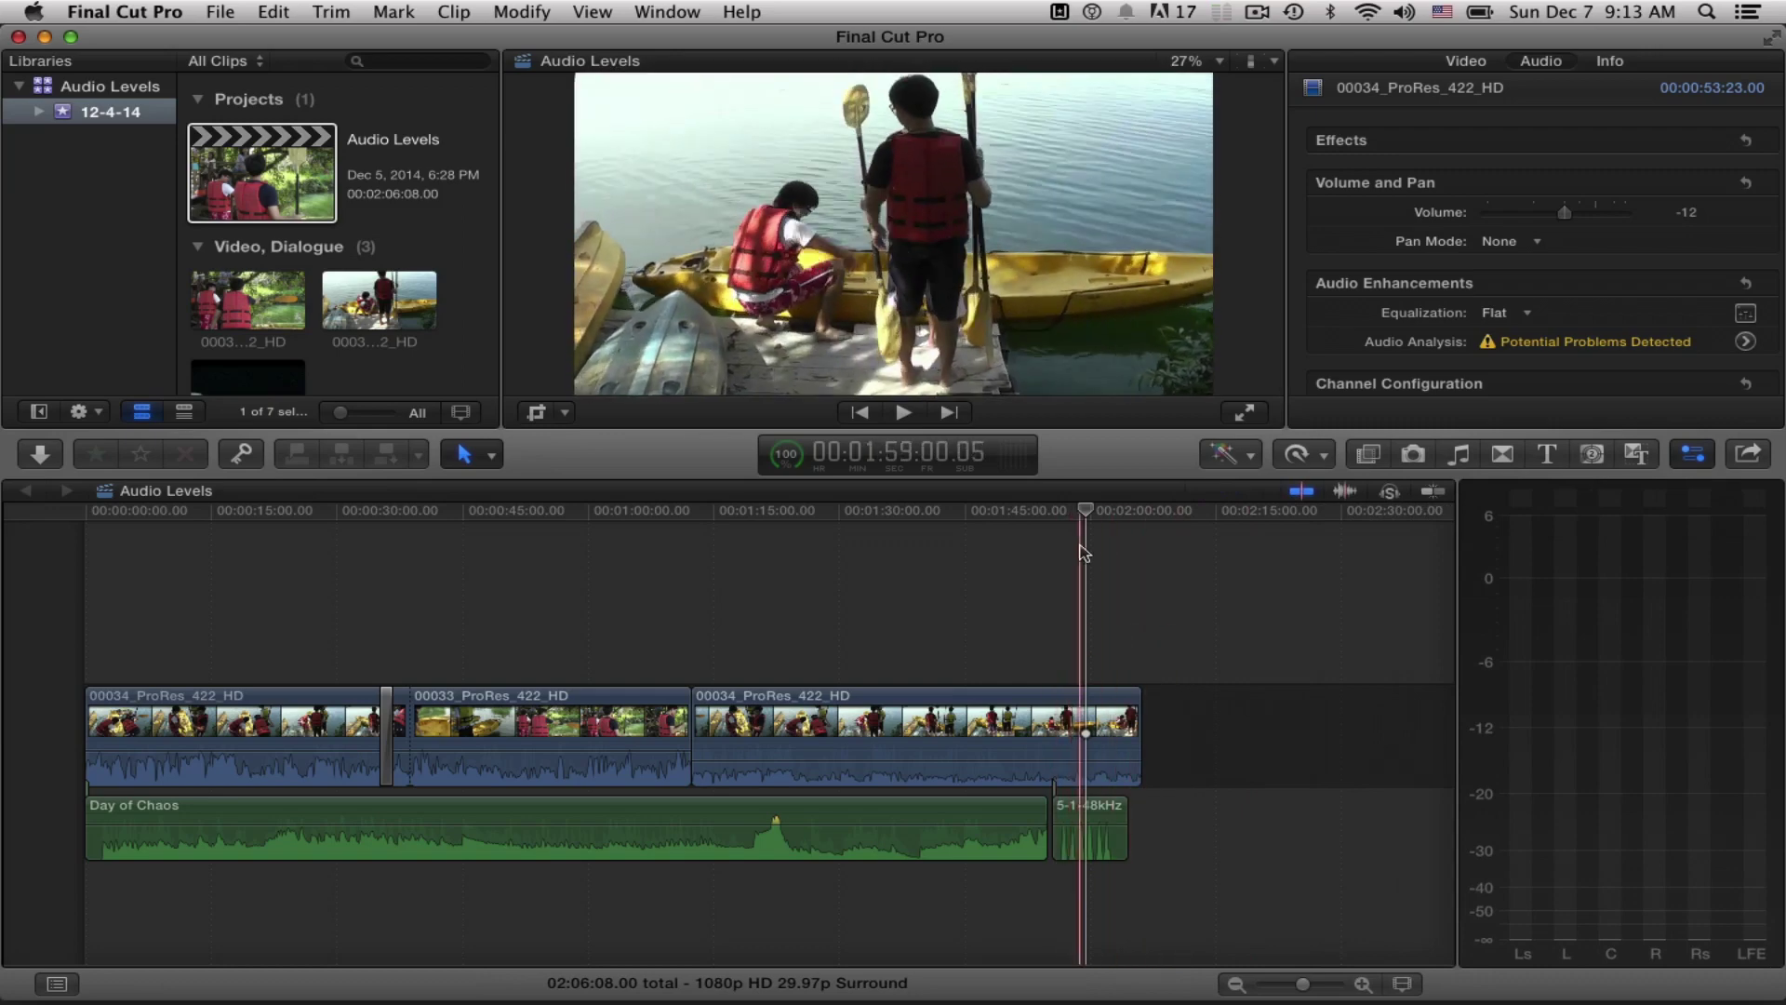
Step: Return the Audio Levels project to Stereo audio, then select the last dialogue clip
click(284, 183)
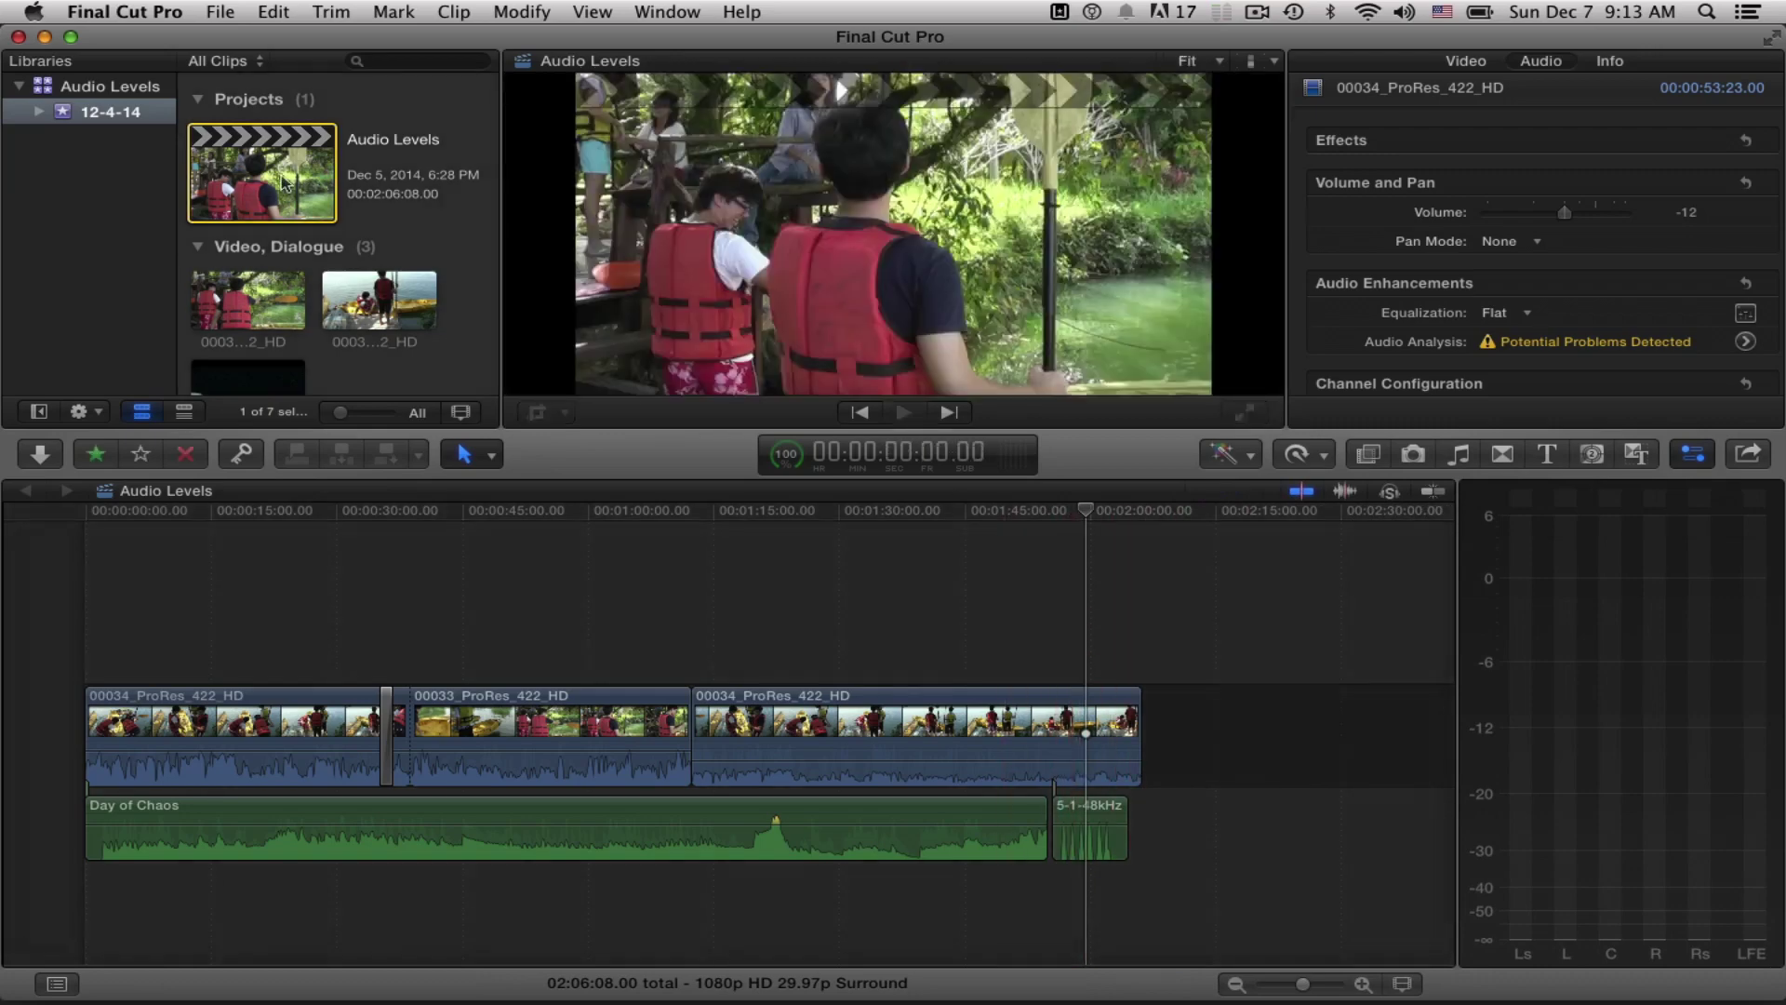
click(1489, 331)
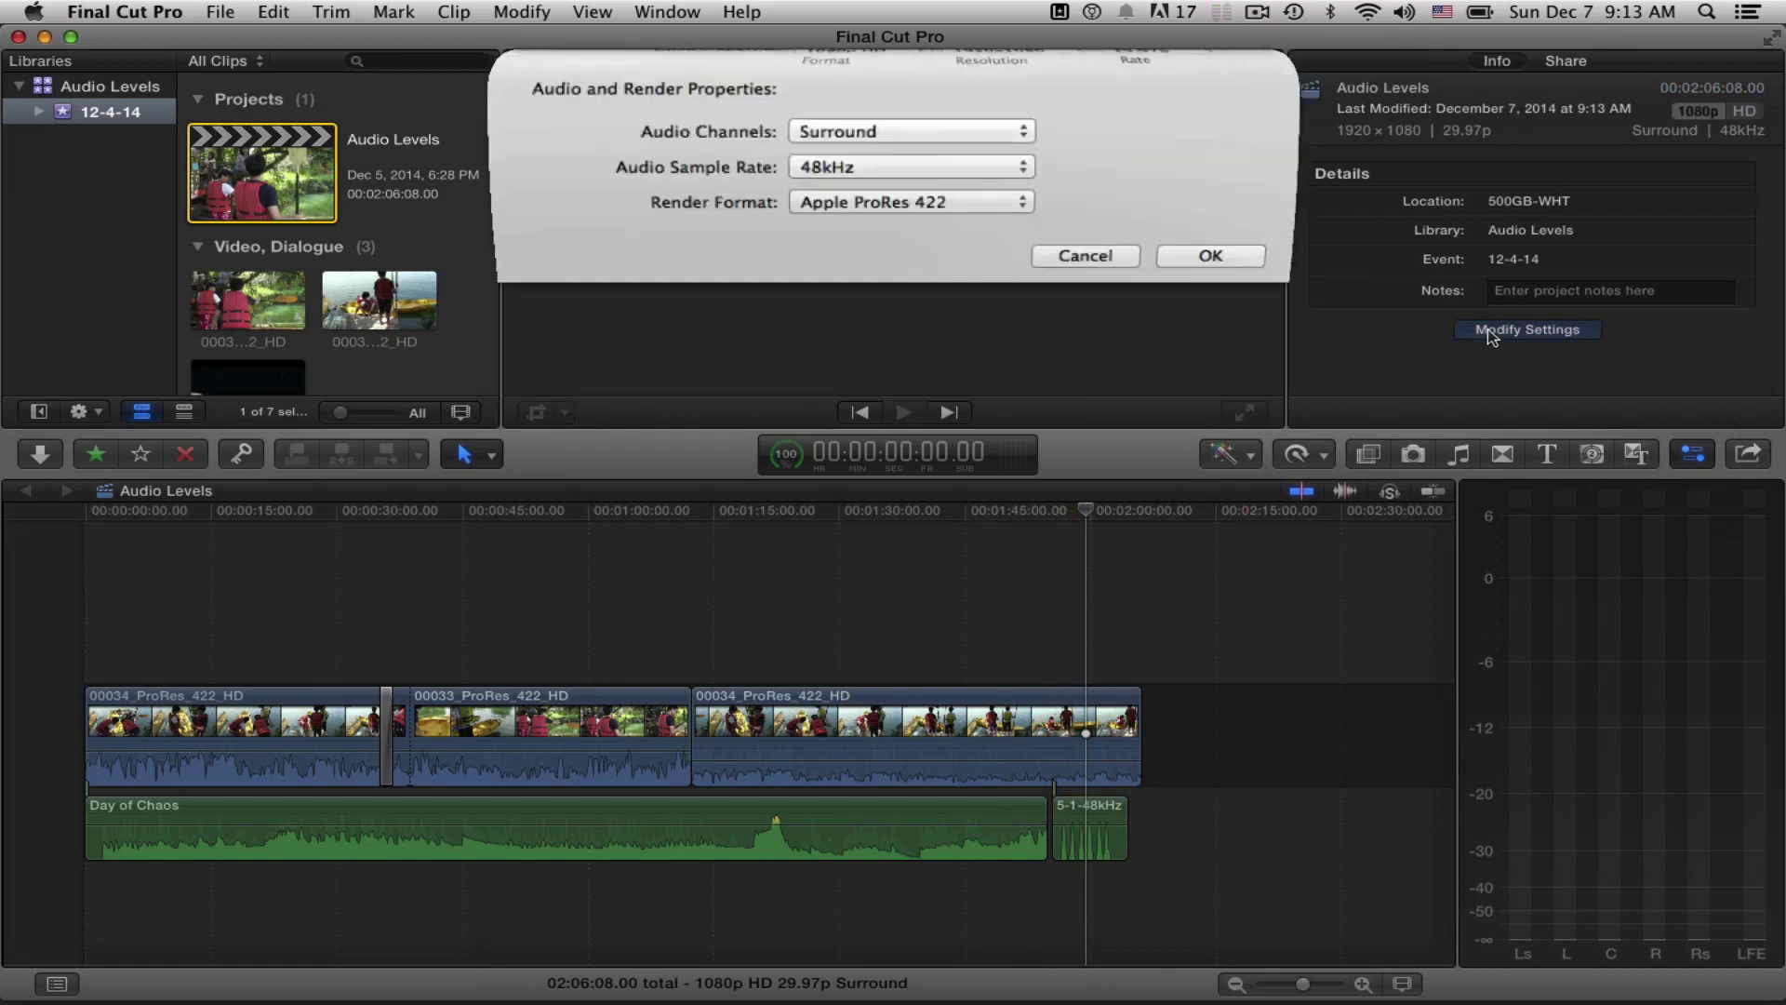
click(1006, 231)
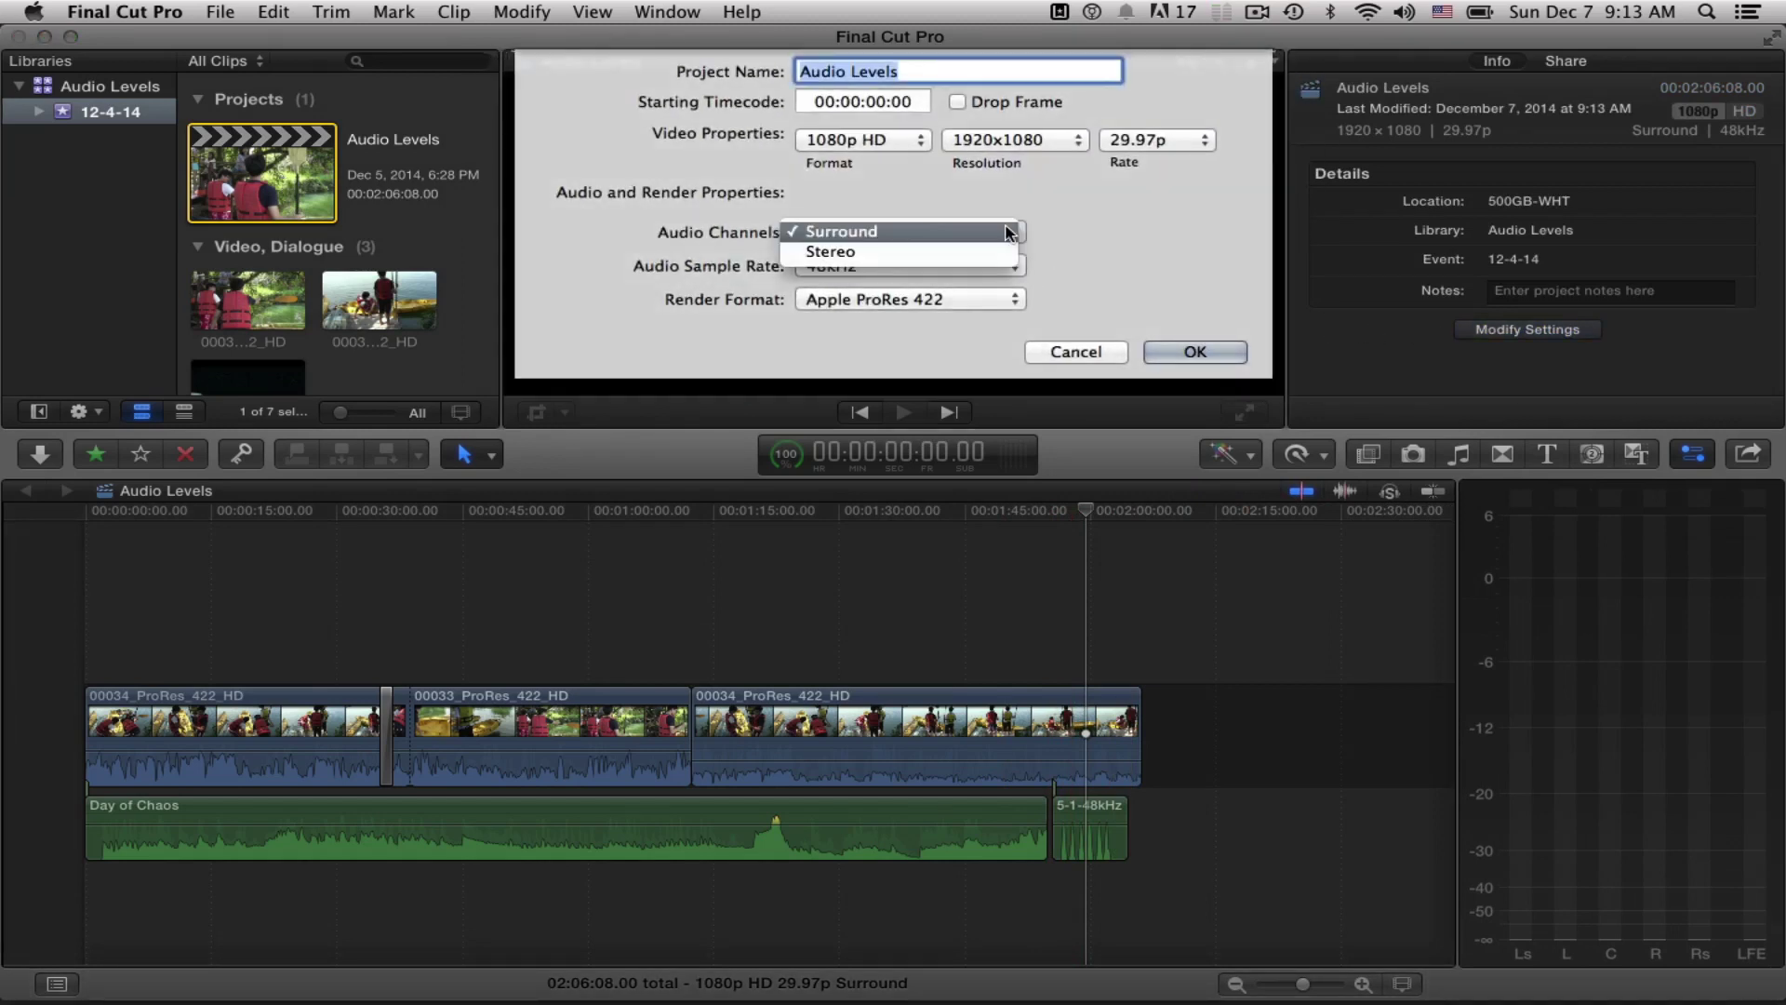
click(1008, 254)
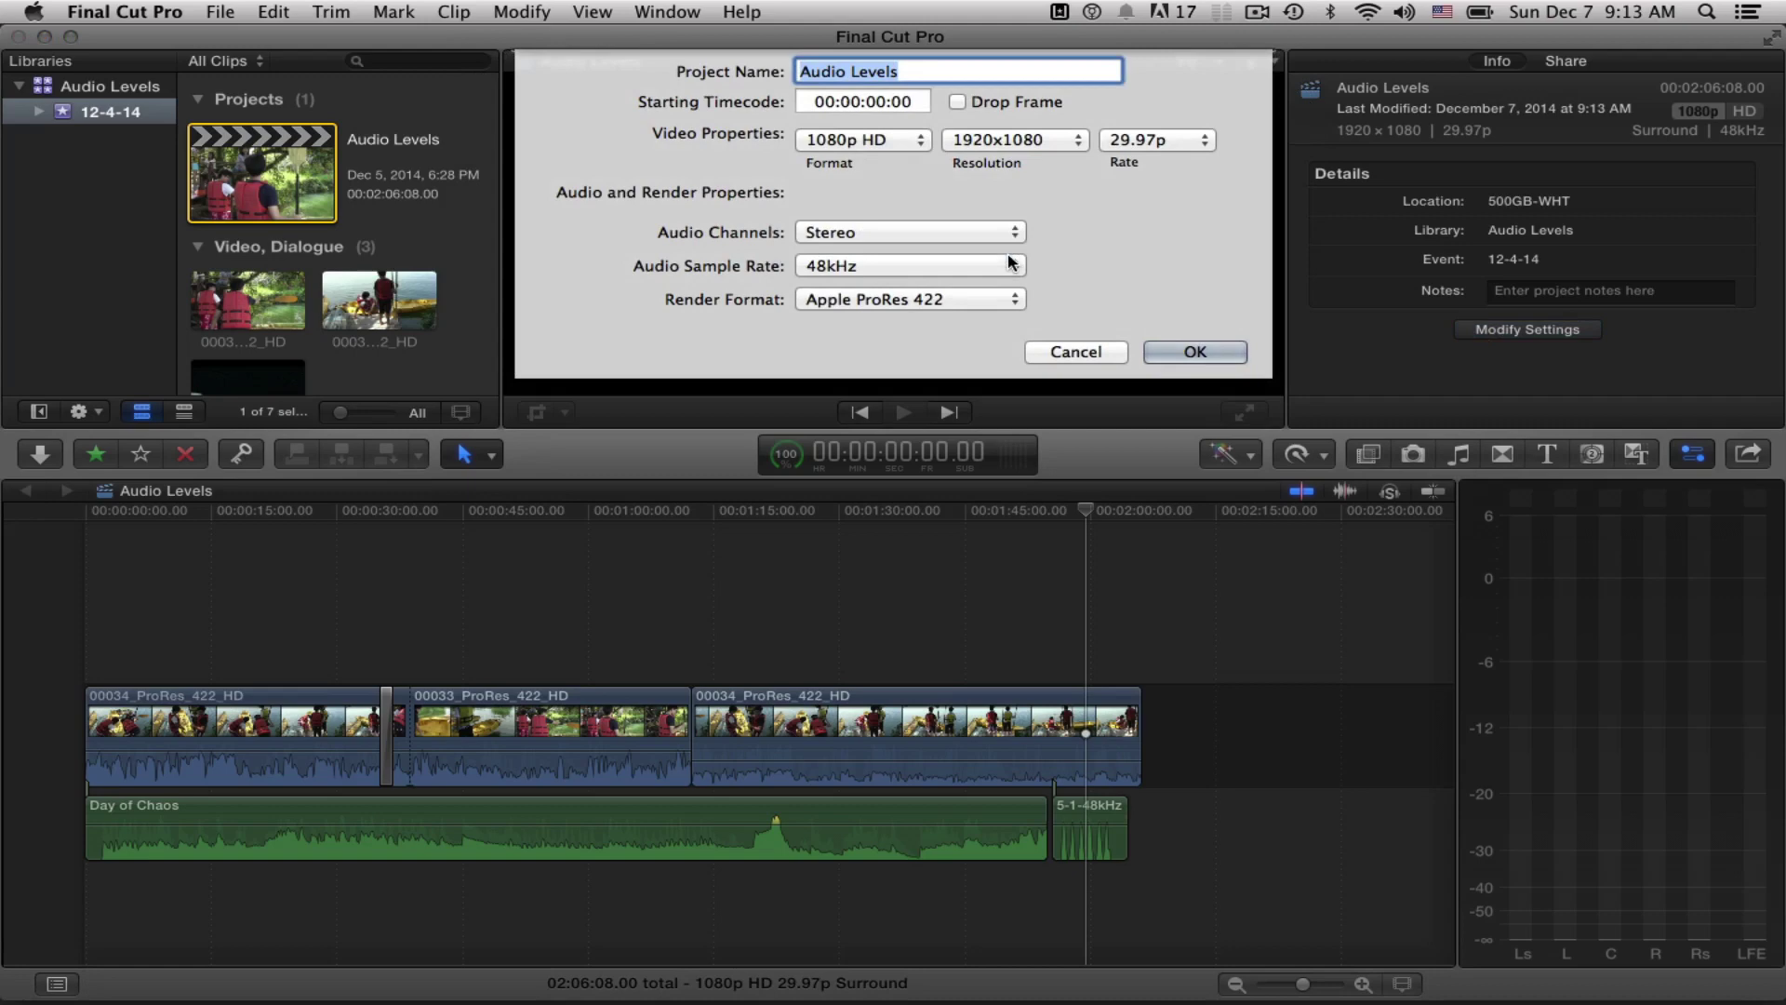
click(1205, 352)
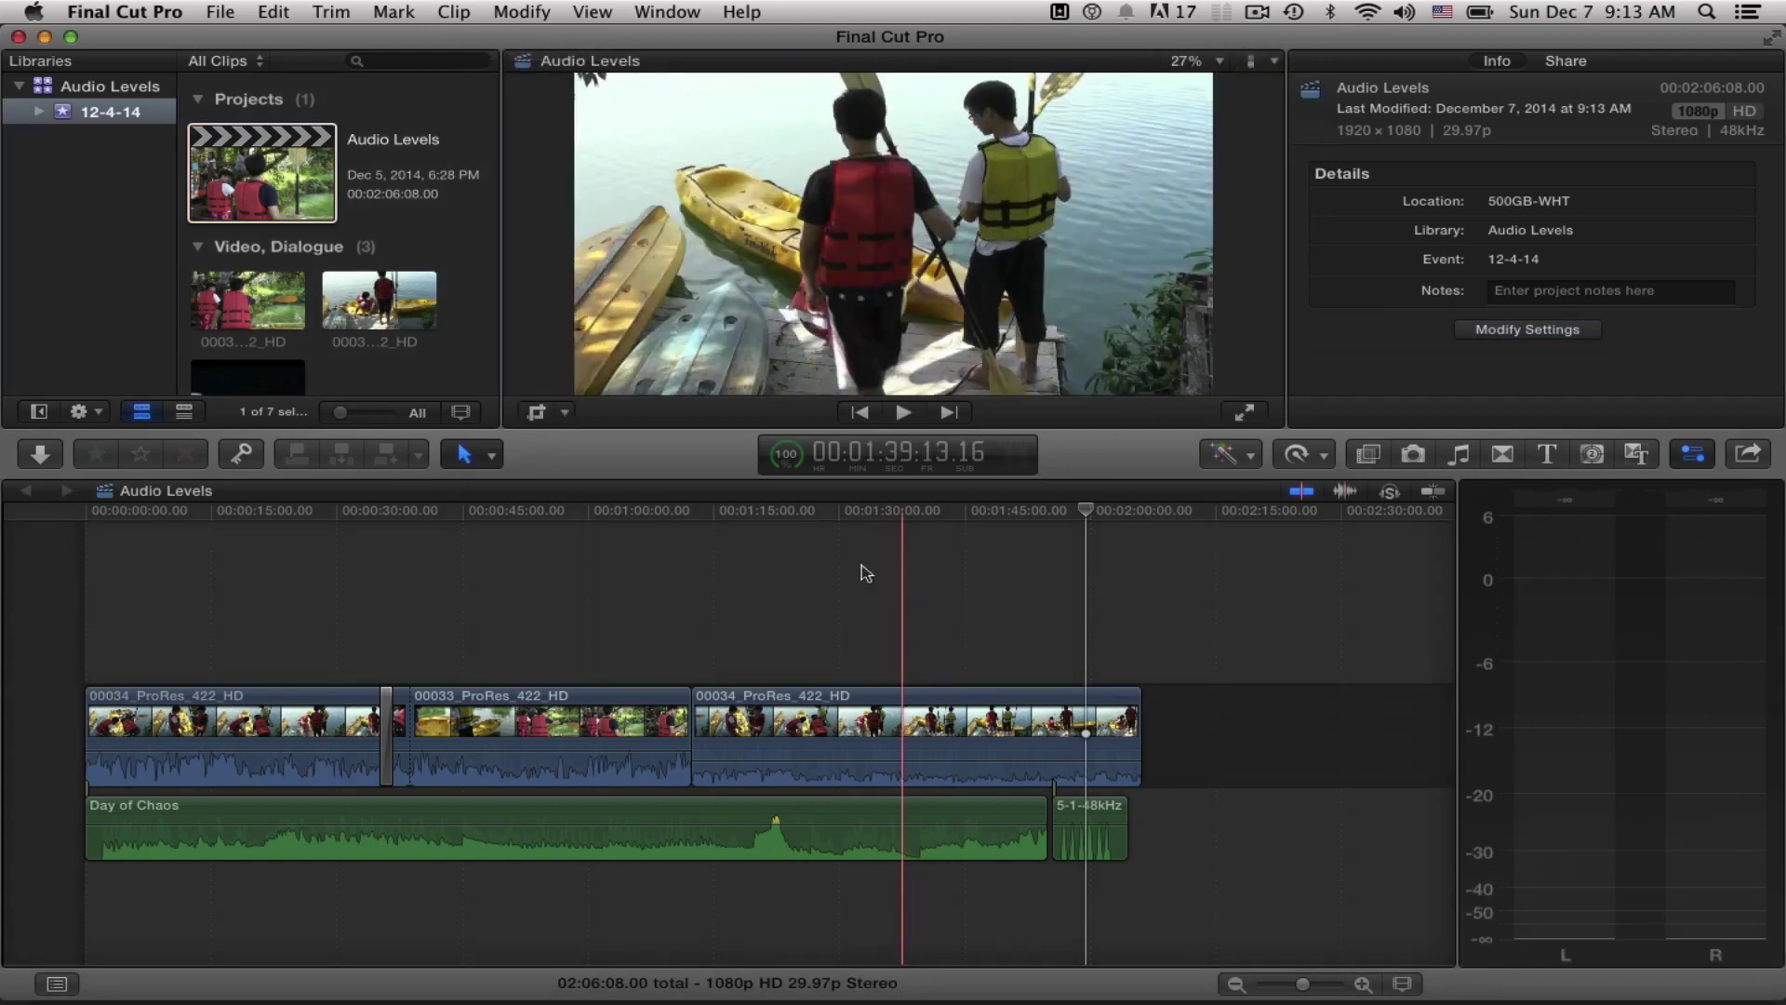
click(843, 590)
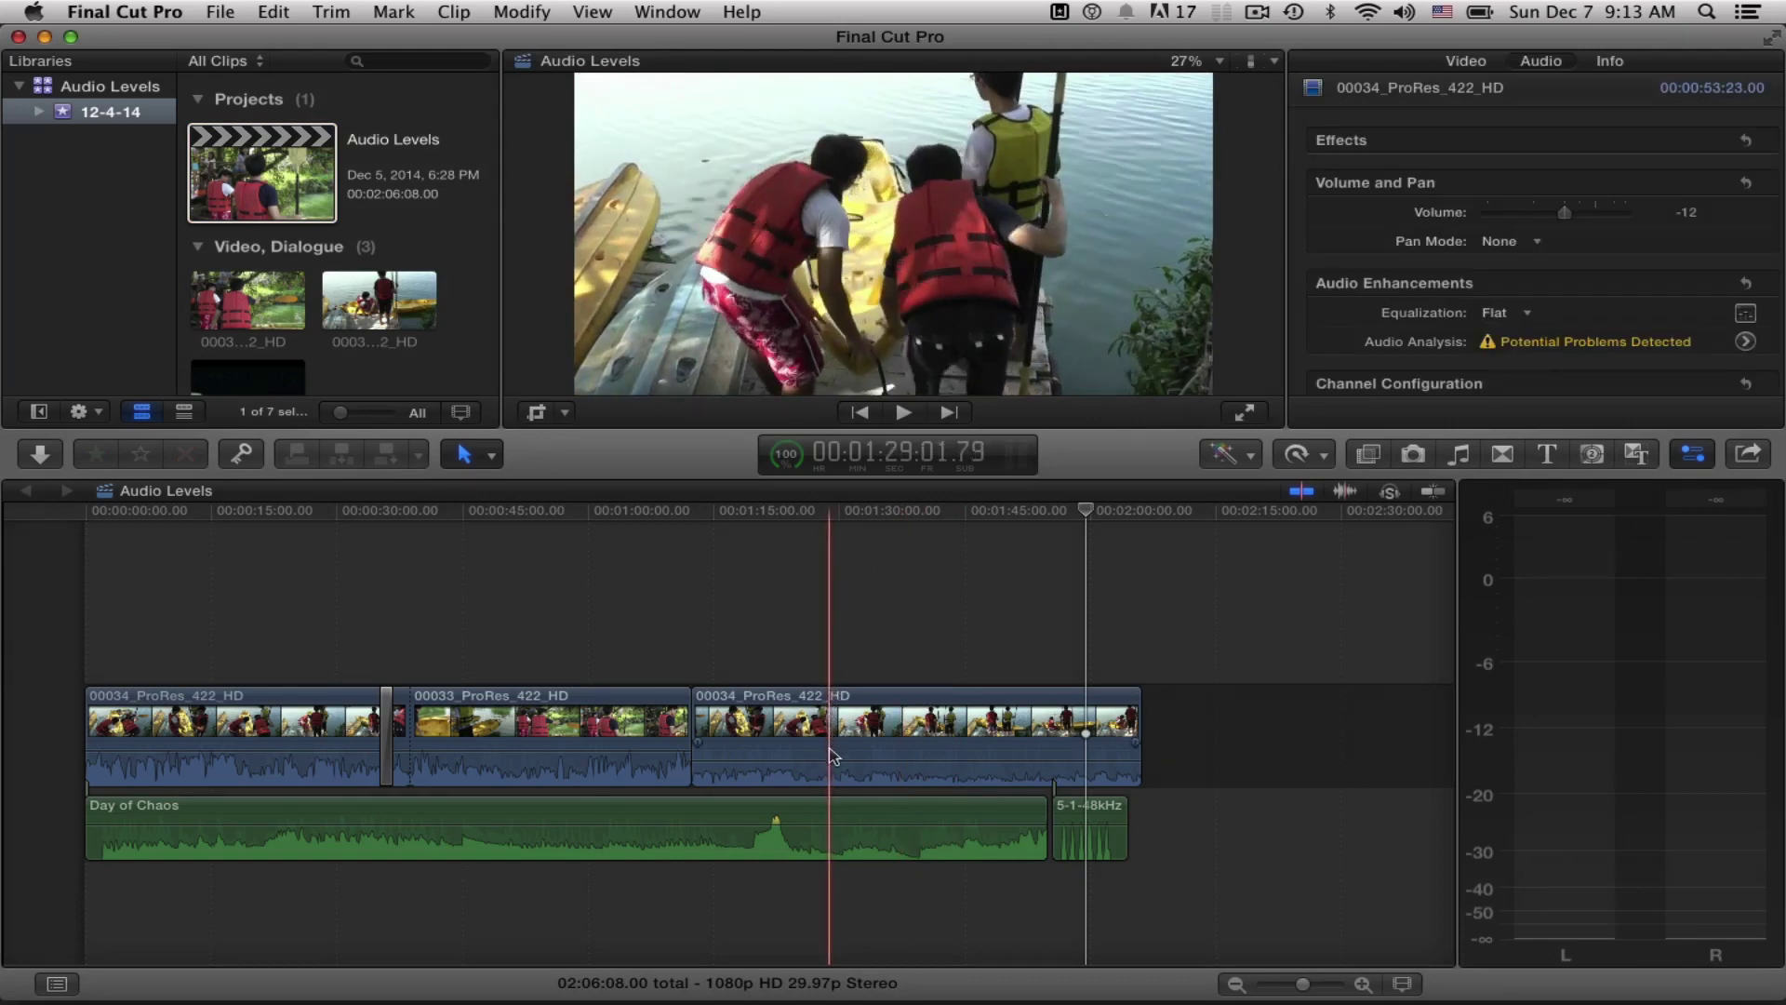
mouse_move(830, 758)
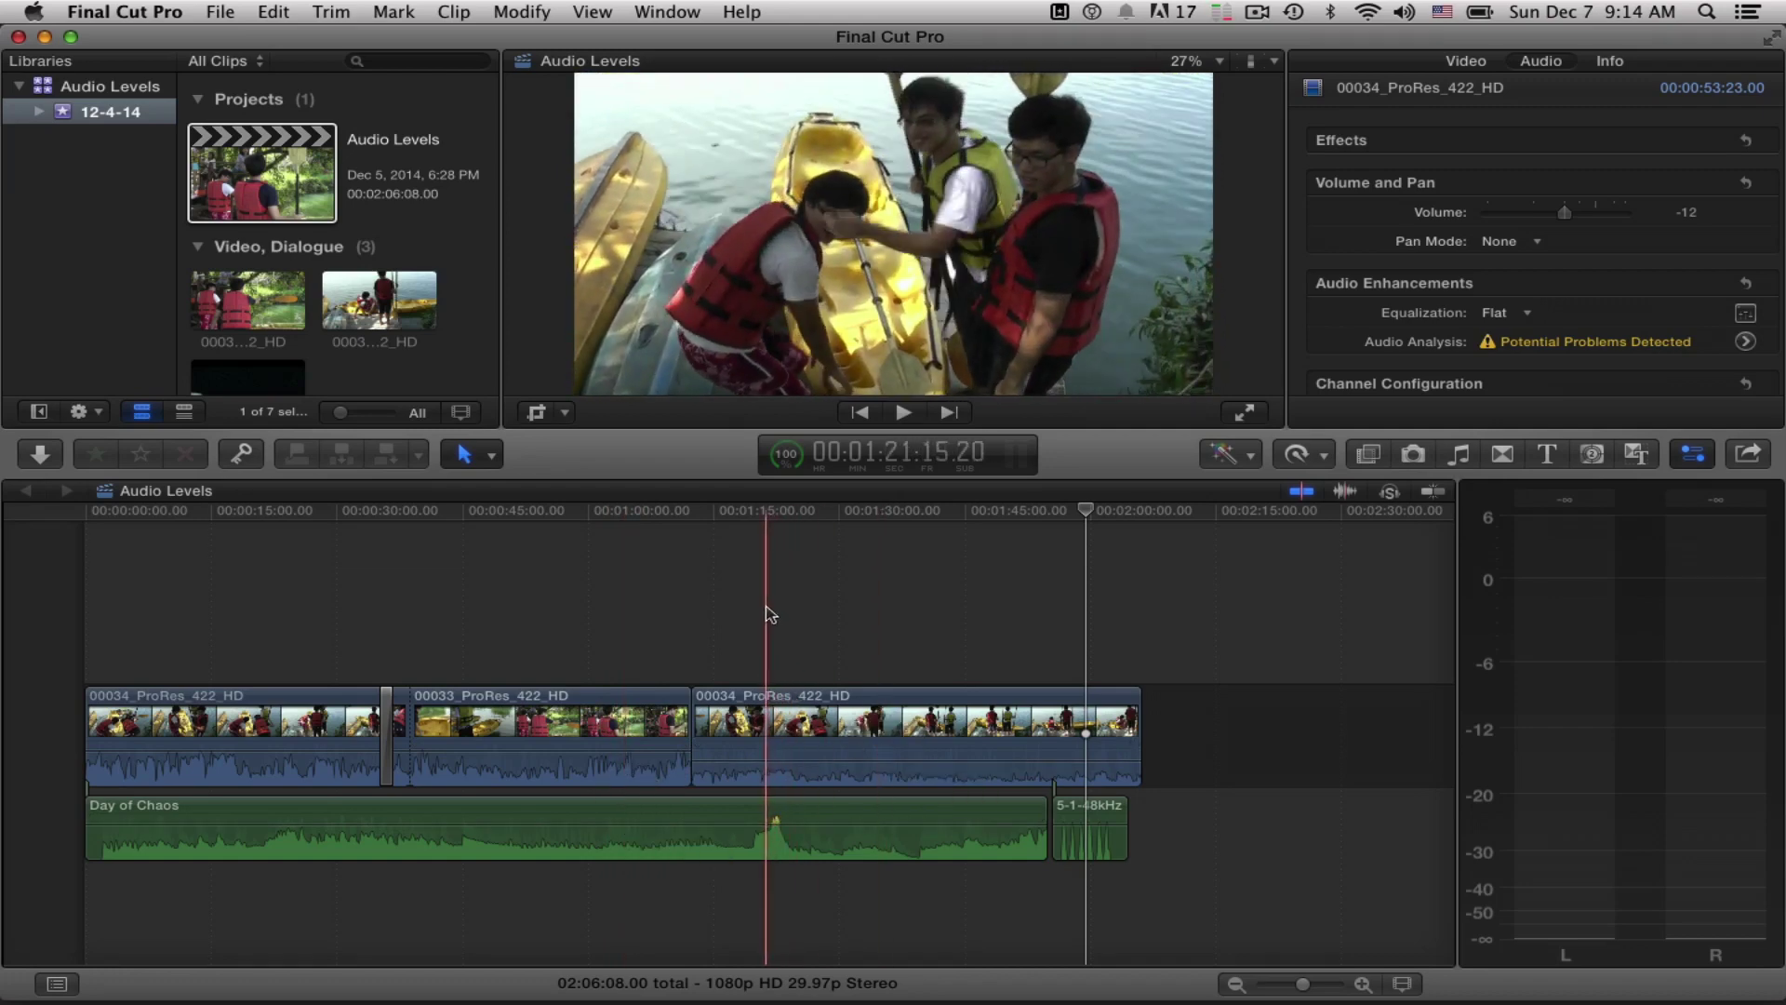
click(770, 616)
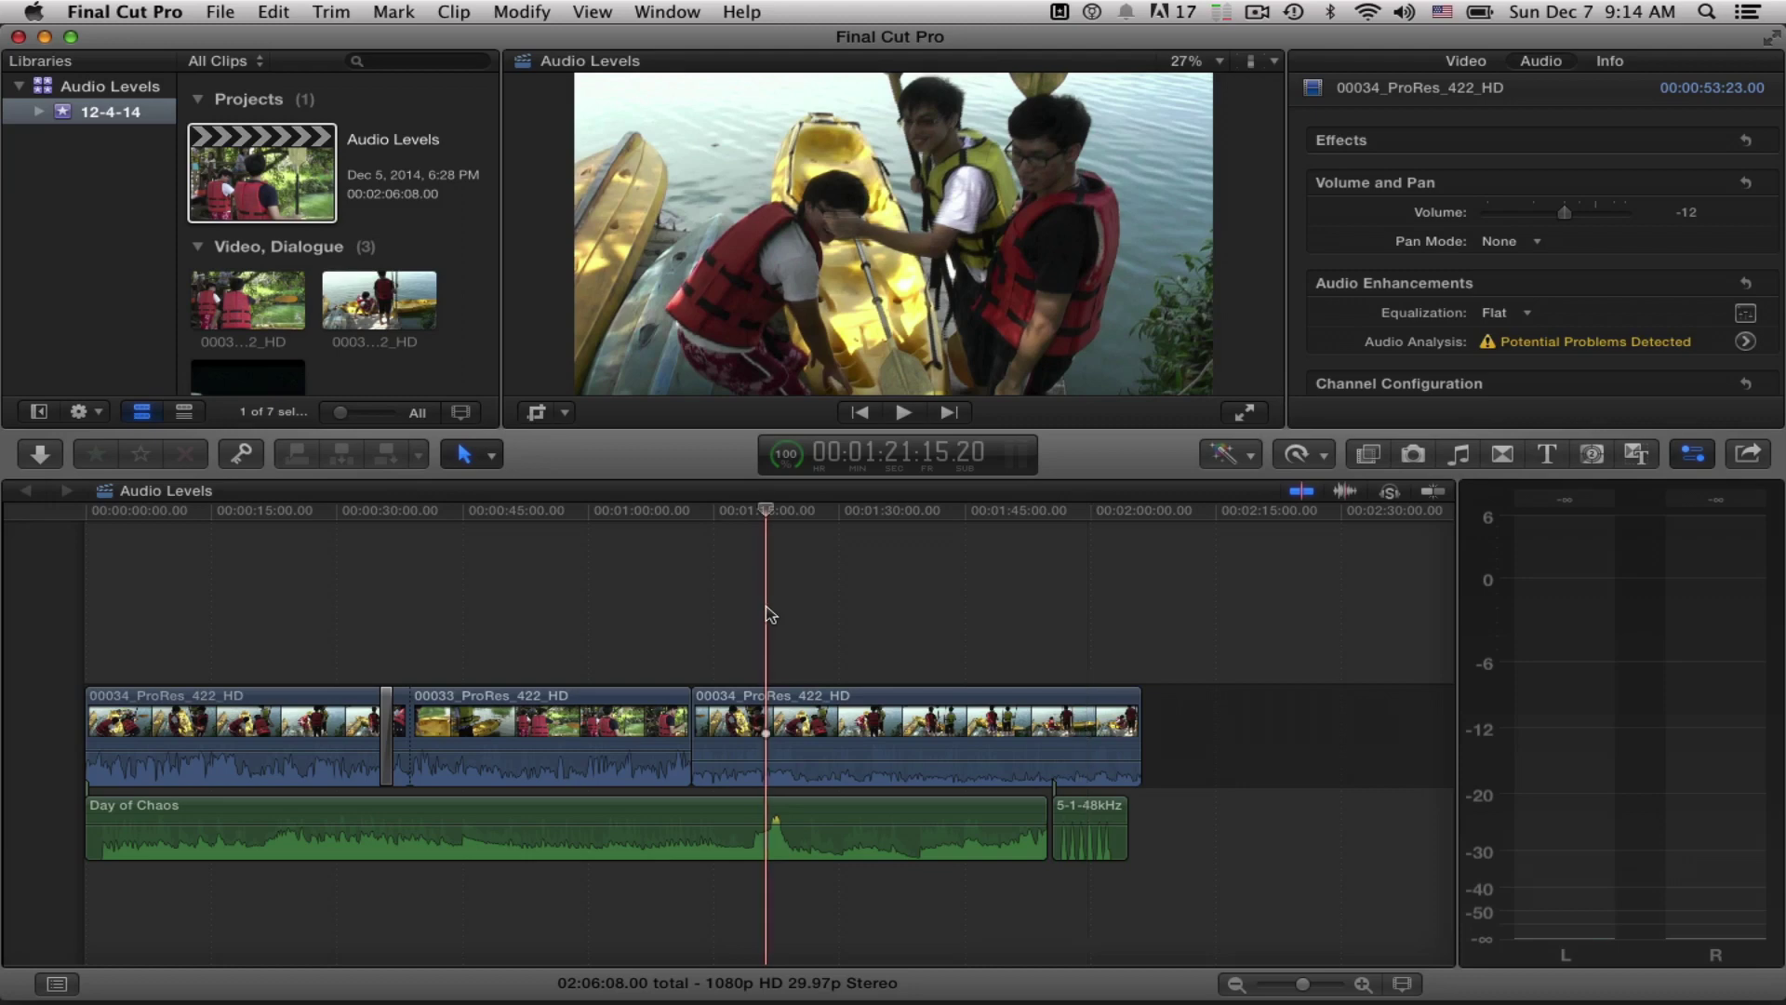
key(space)
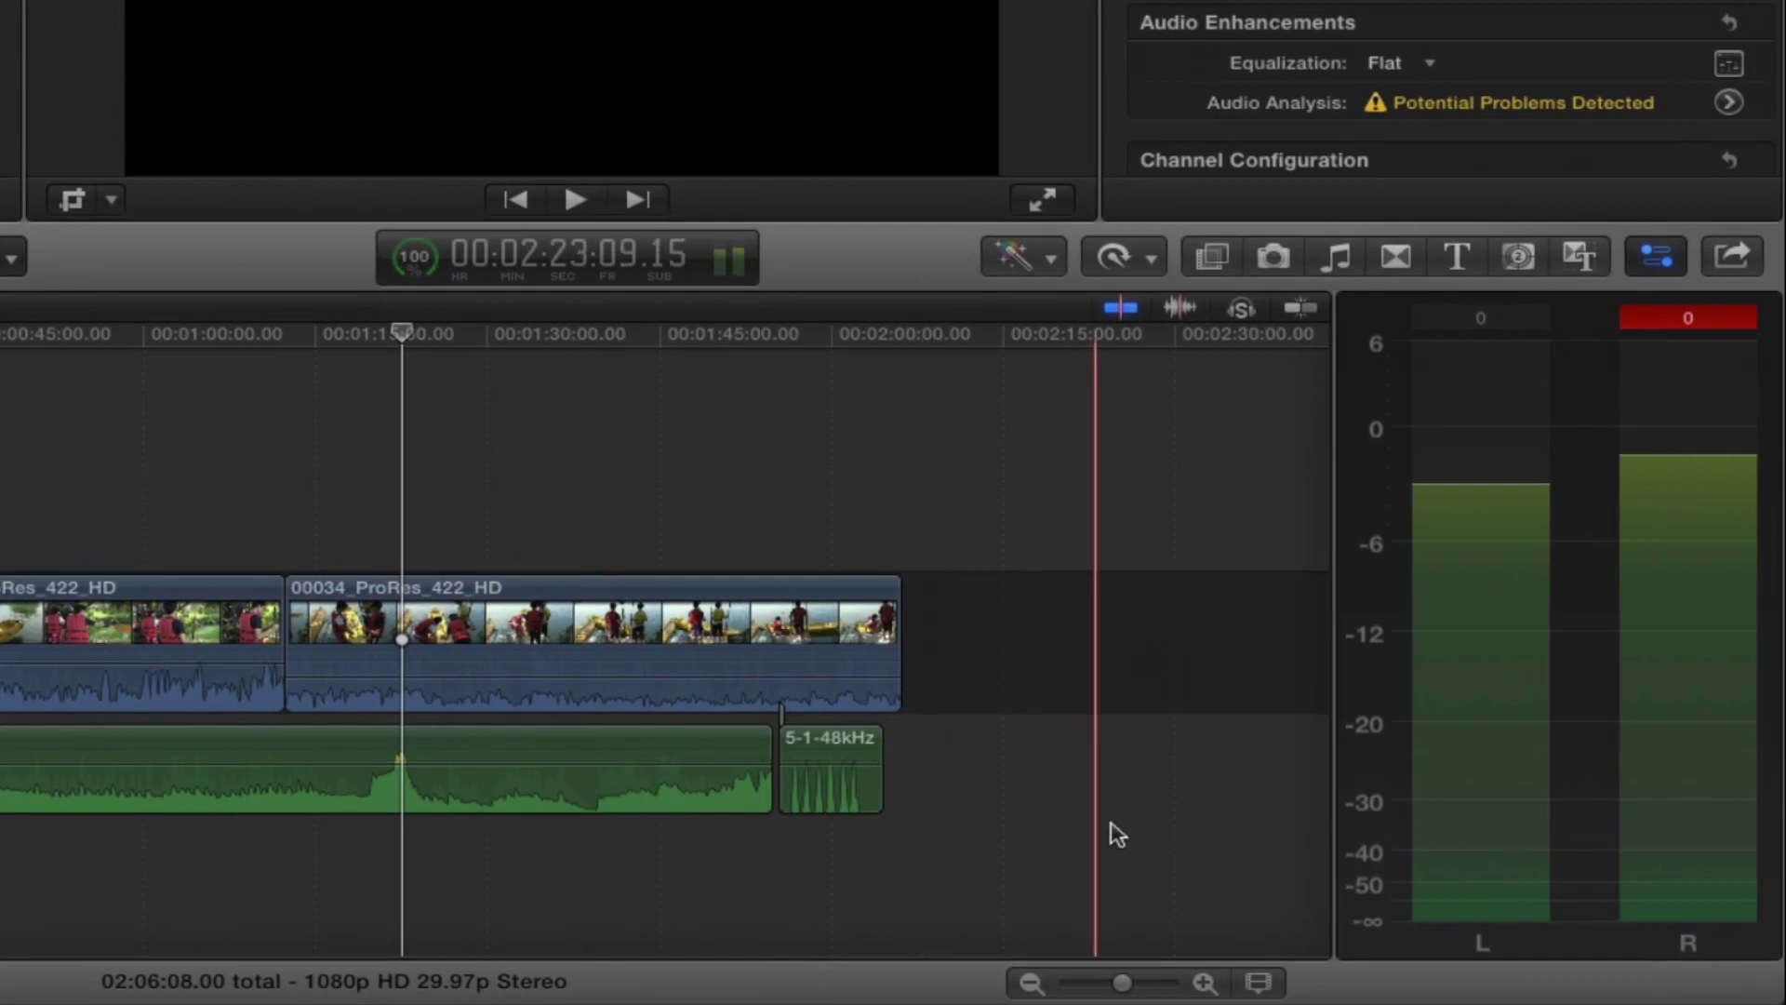
Step: Show clips as taller, large audio waveforms and select the second 00034 dialogue clip
click(1259, 983)
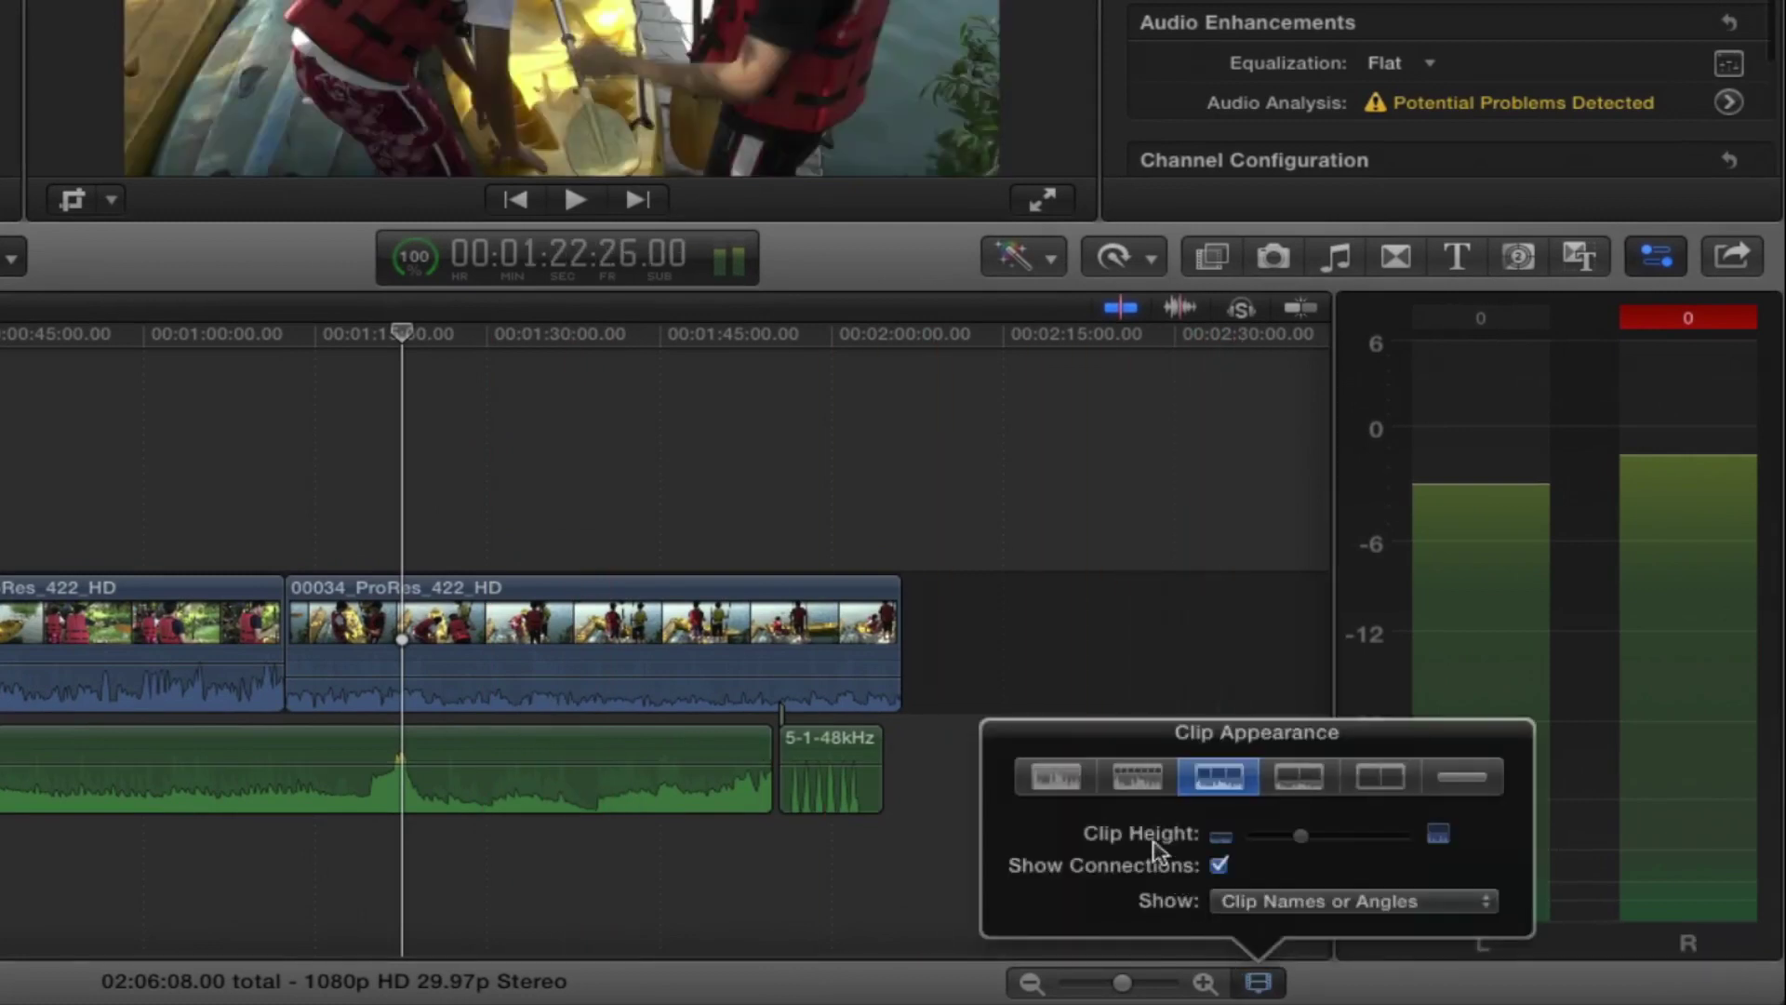
click(1056, 780)
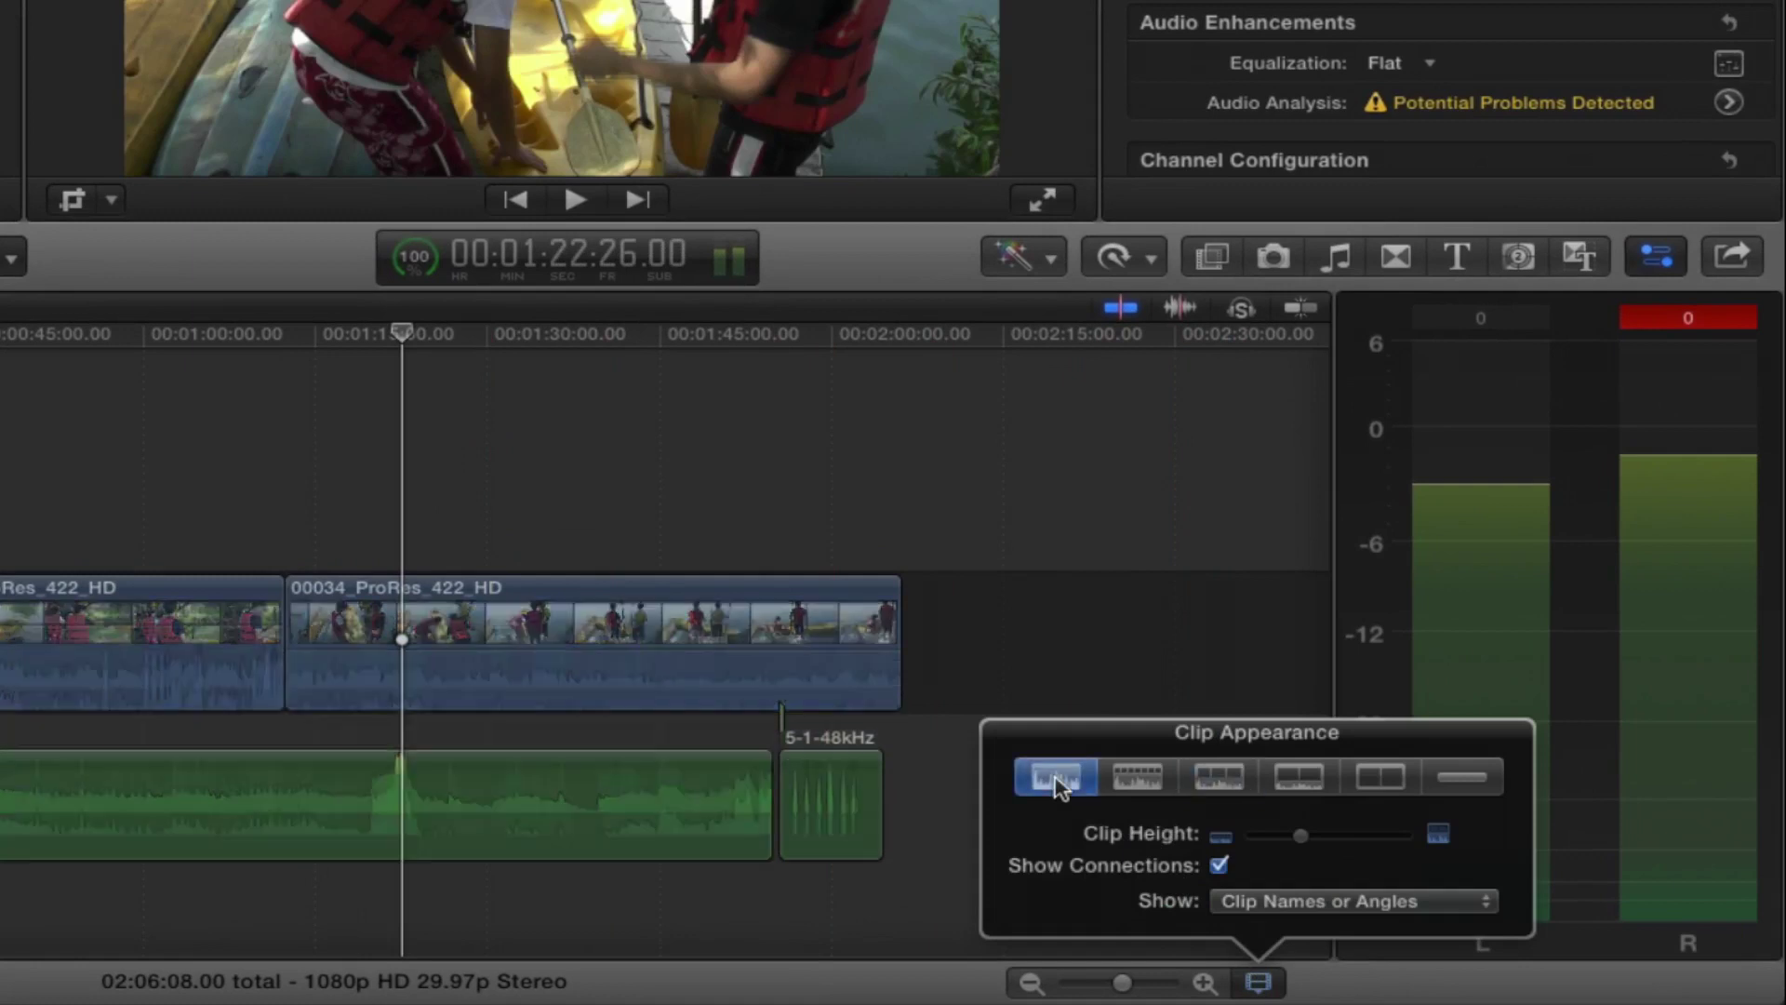
click(1371, 836)
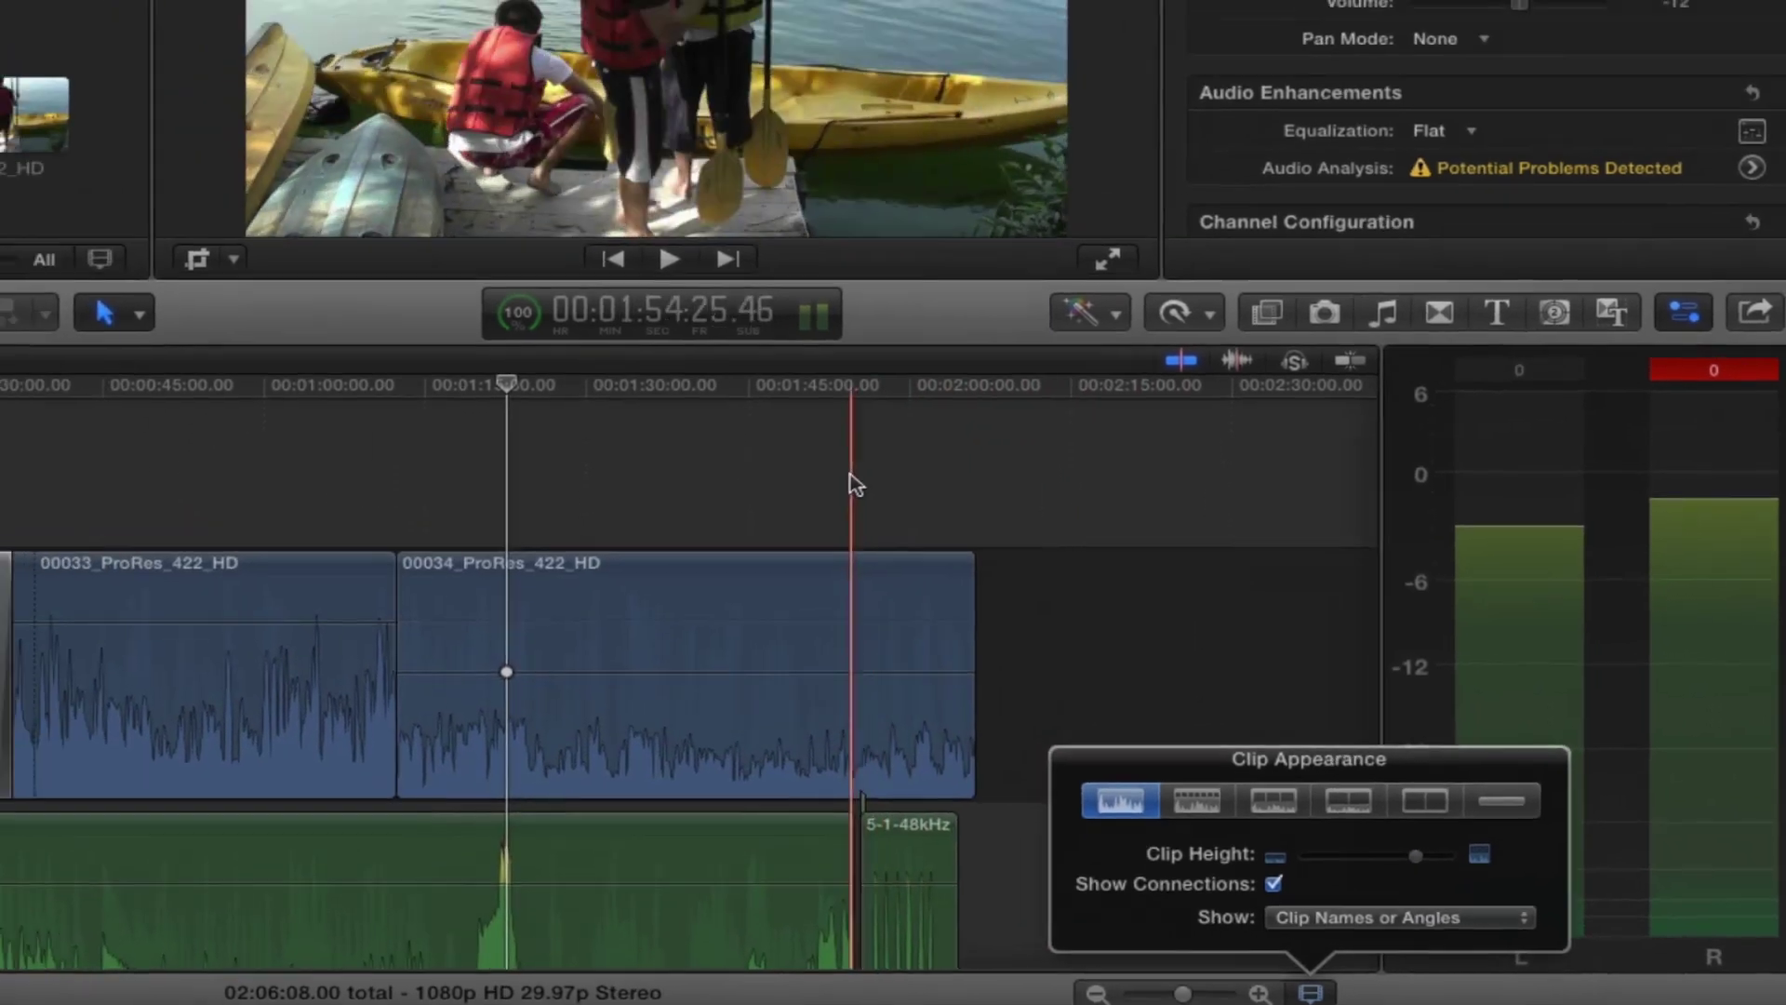
key(Escape)
scroll(910, 515, down, 3)
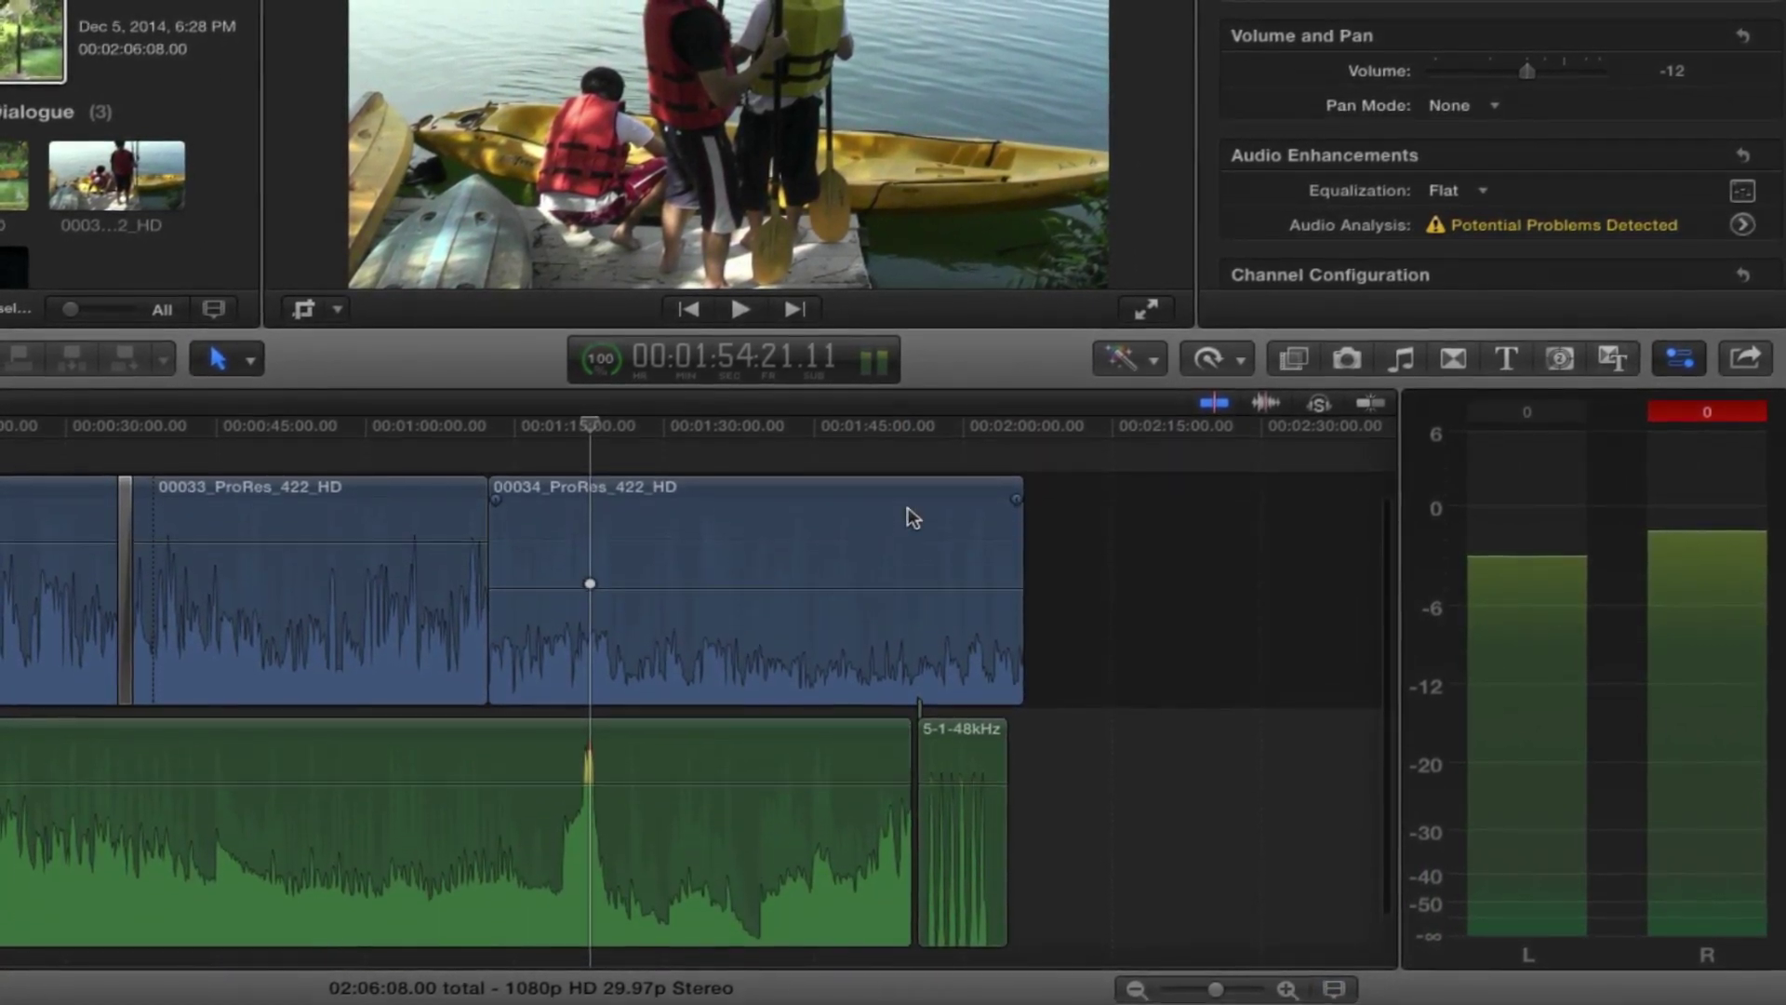
scroll(913, 518, up, 1)
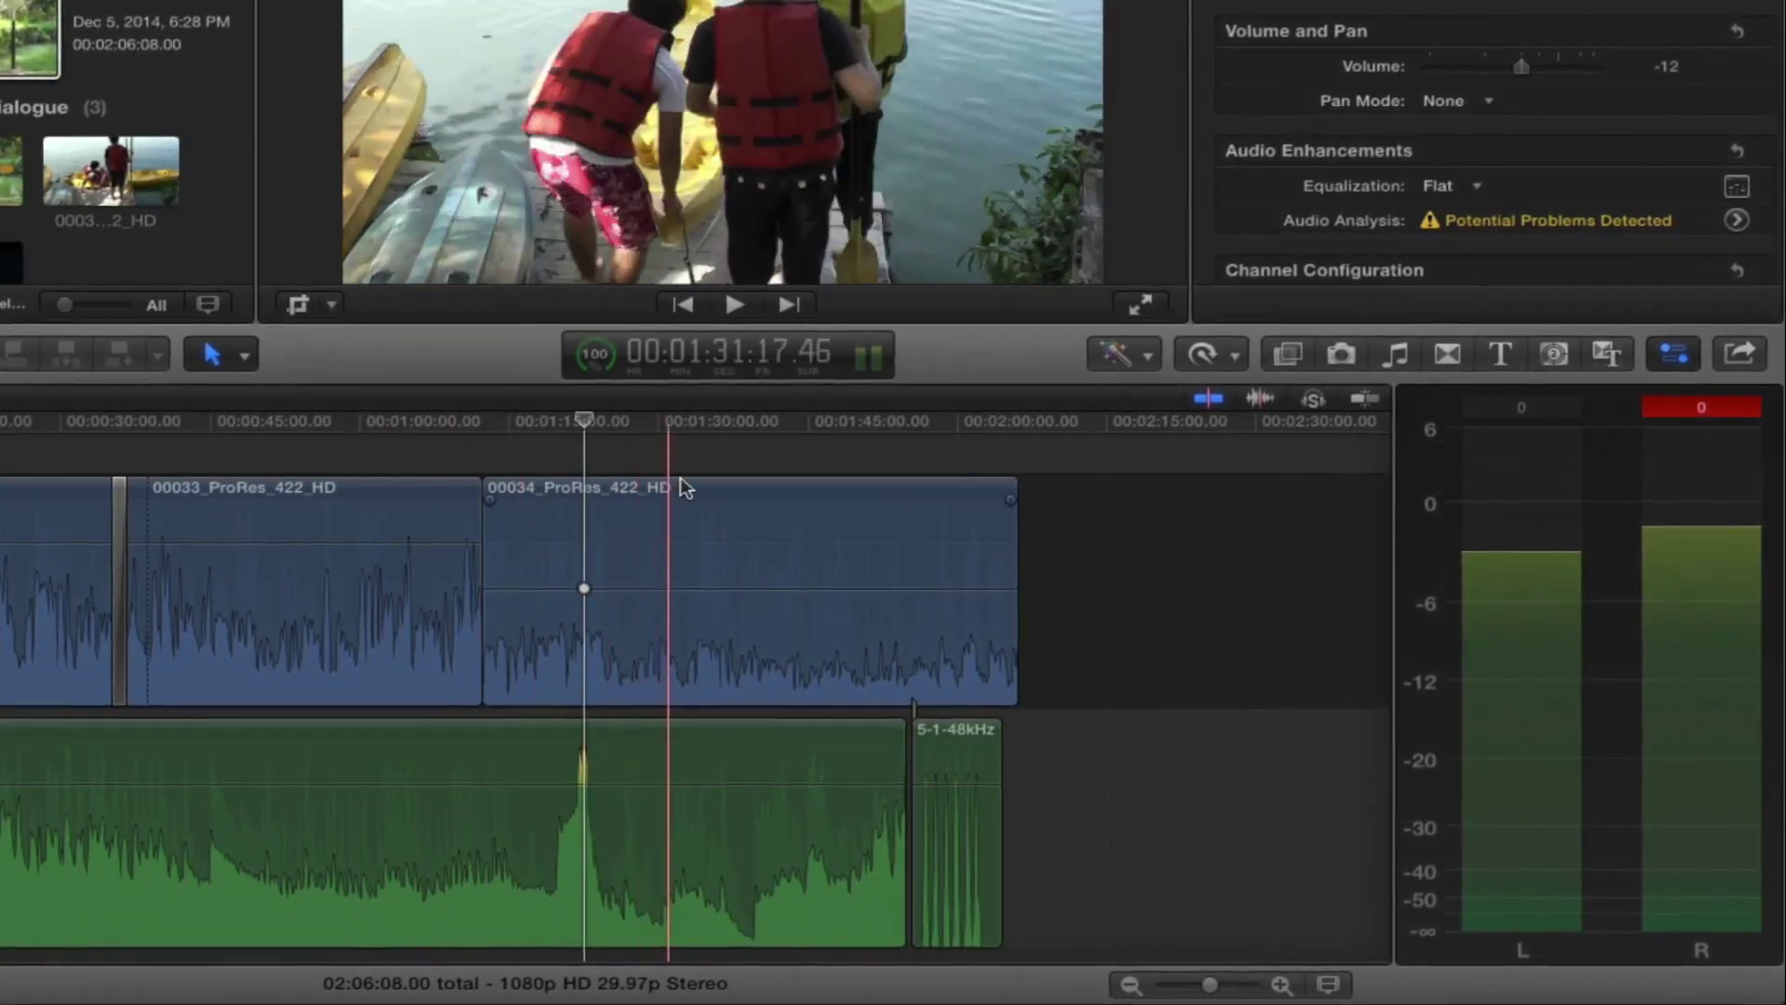
click(714, 493)
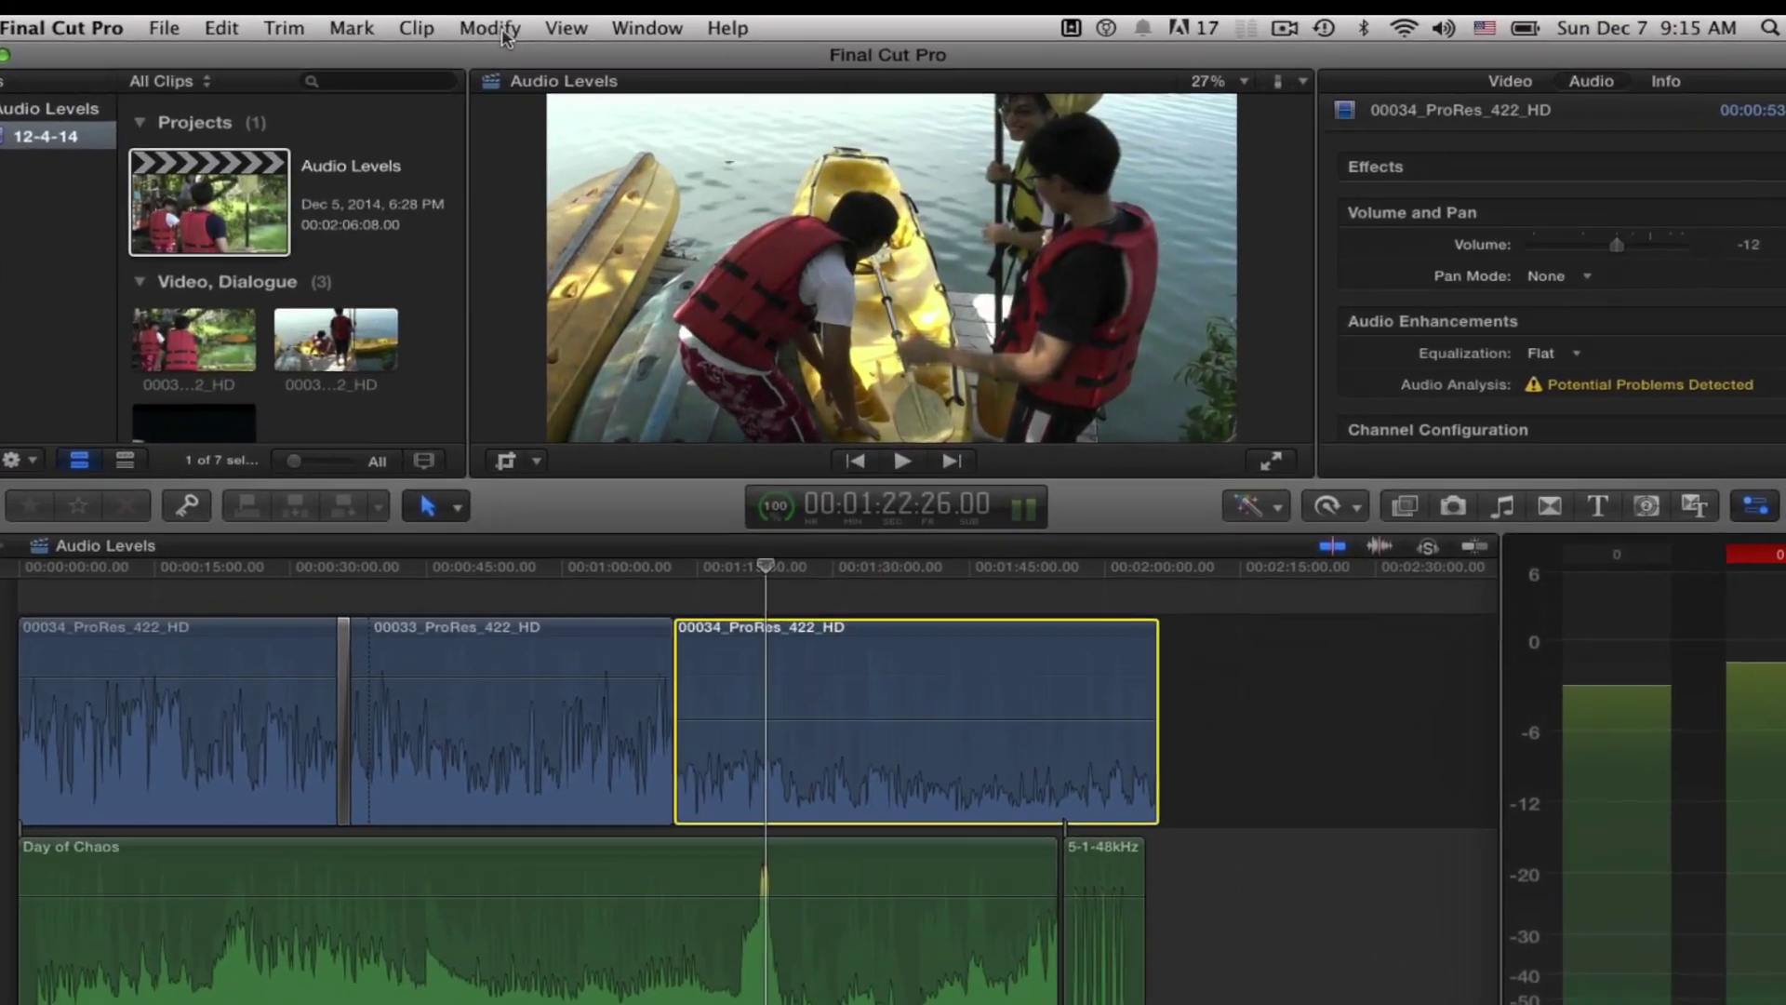
click(520, 15)
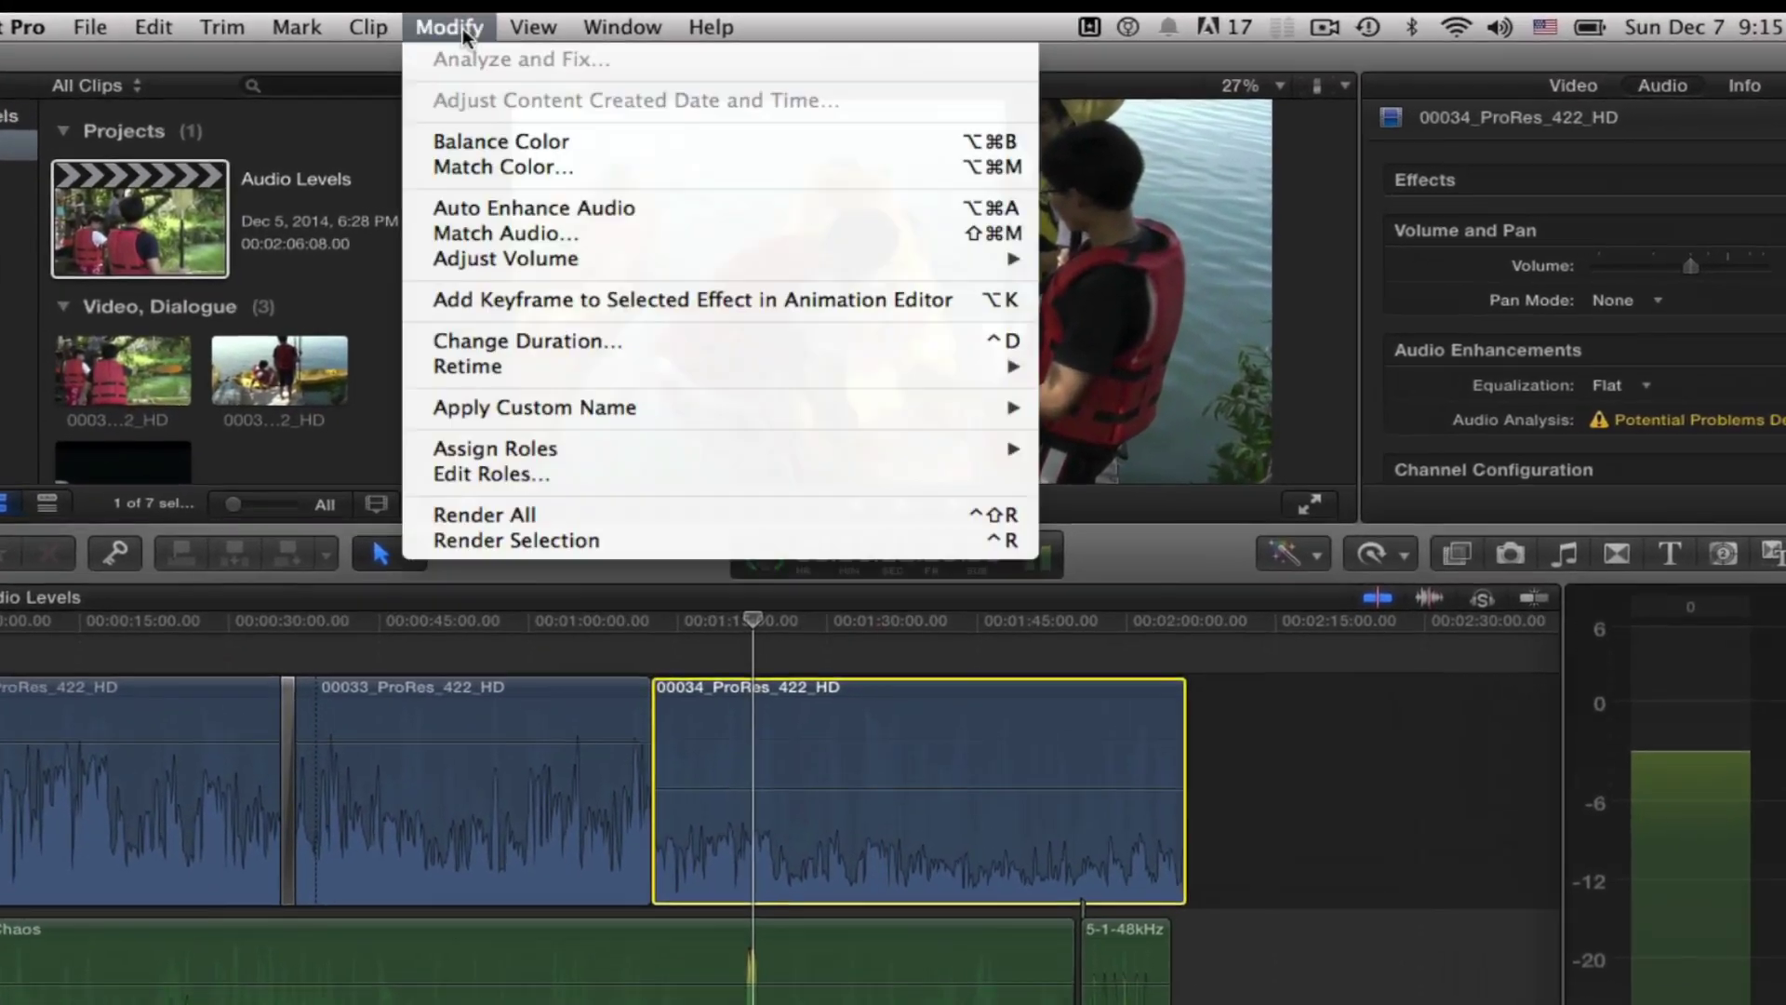
mouse_move(983, 263)
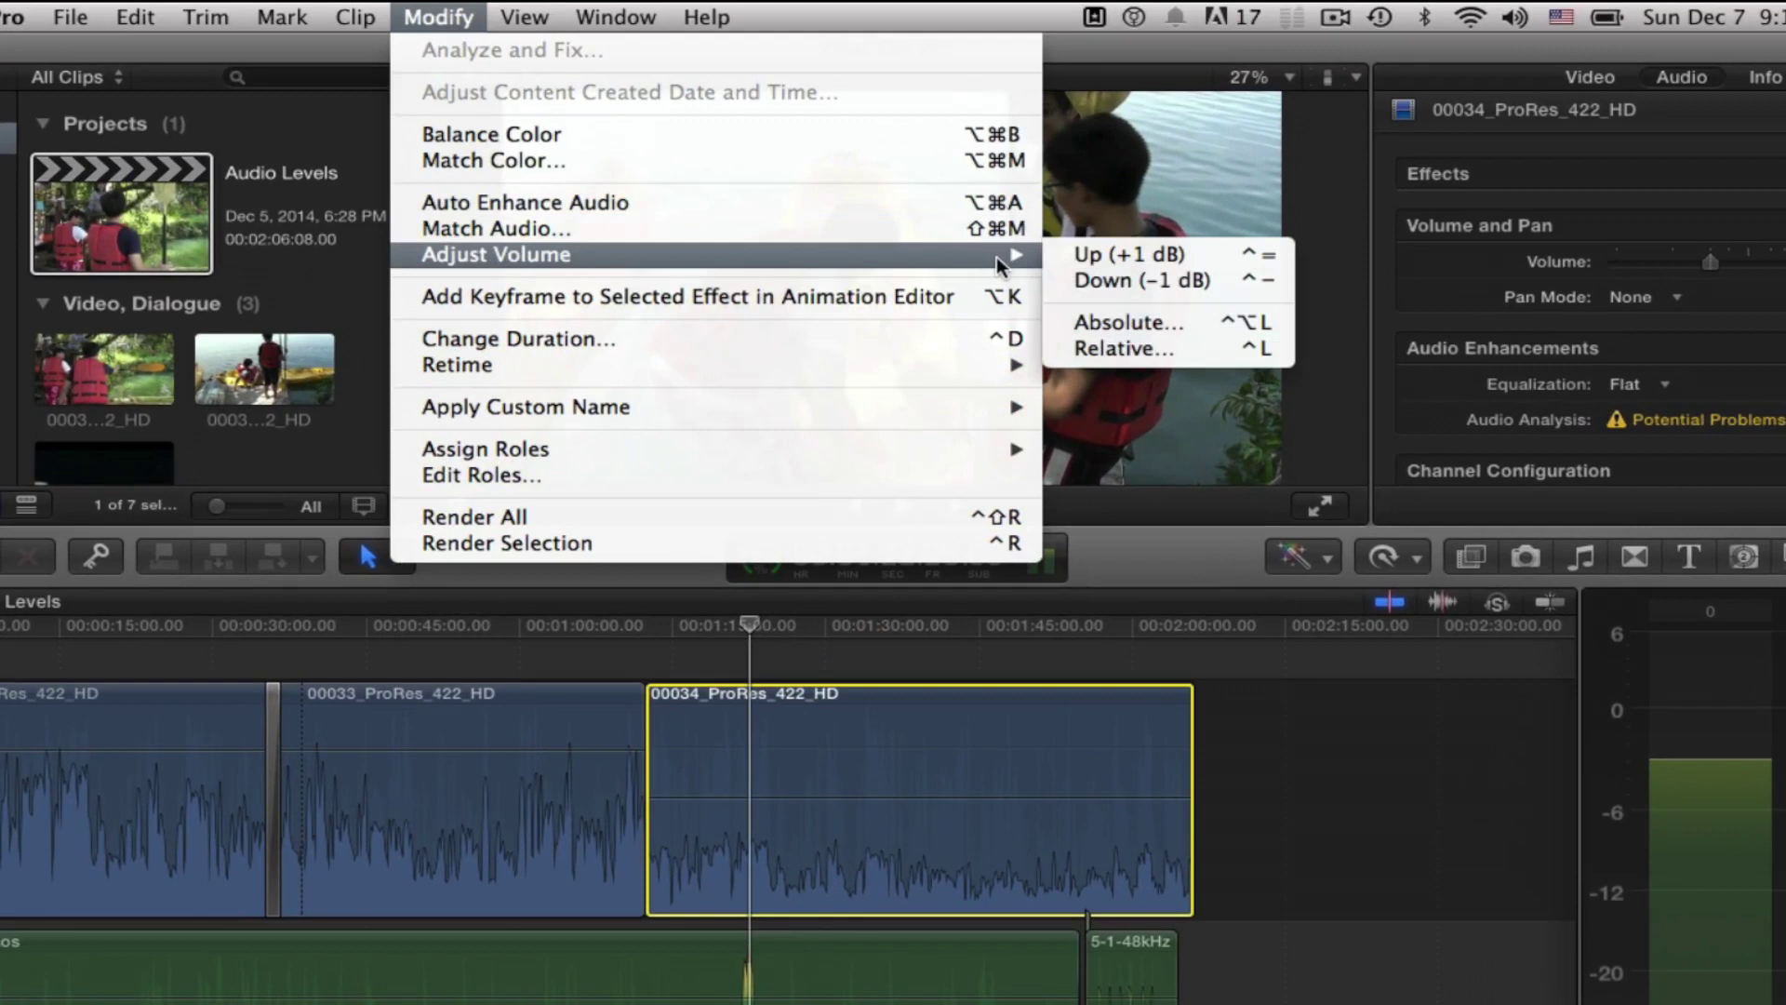
click(1080, 281)
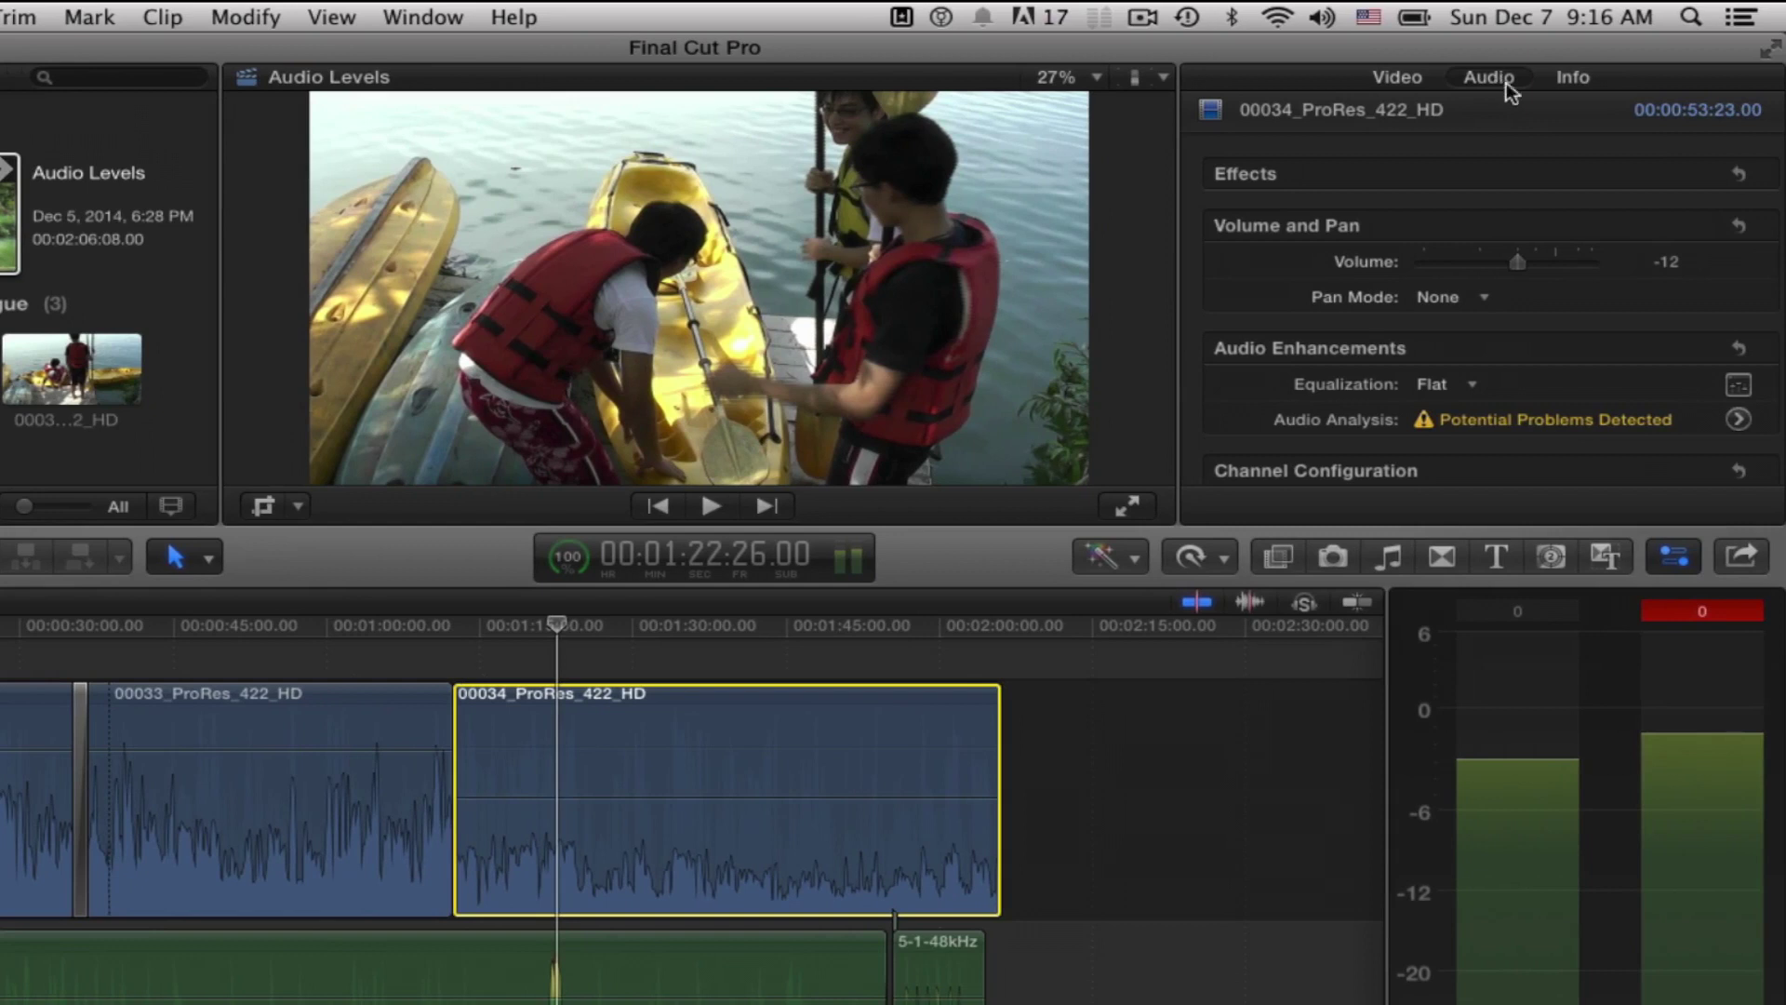
Step: Raise clip 00034's volume from -12 dB to about 0 dB, and lower Day of Chaos to -10 dB
mouse_move(1590, 264)
mouse_move(1522, 264)
mouse_down()
mouse_move(1544, 264)
mouse_move(1527, 265)
mouse_up()
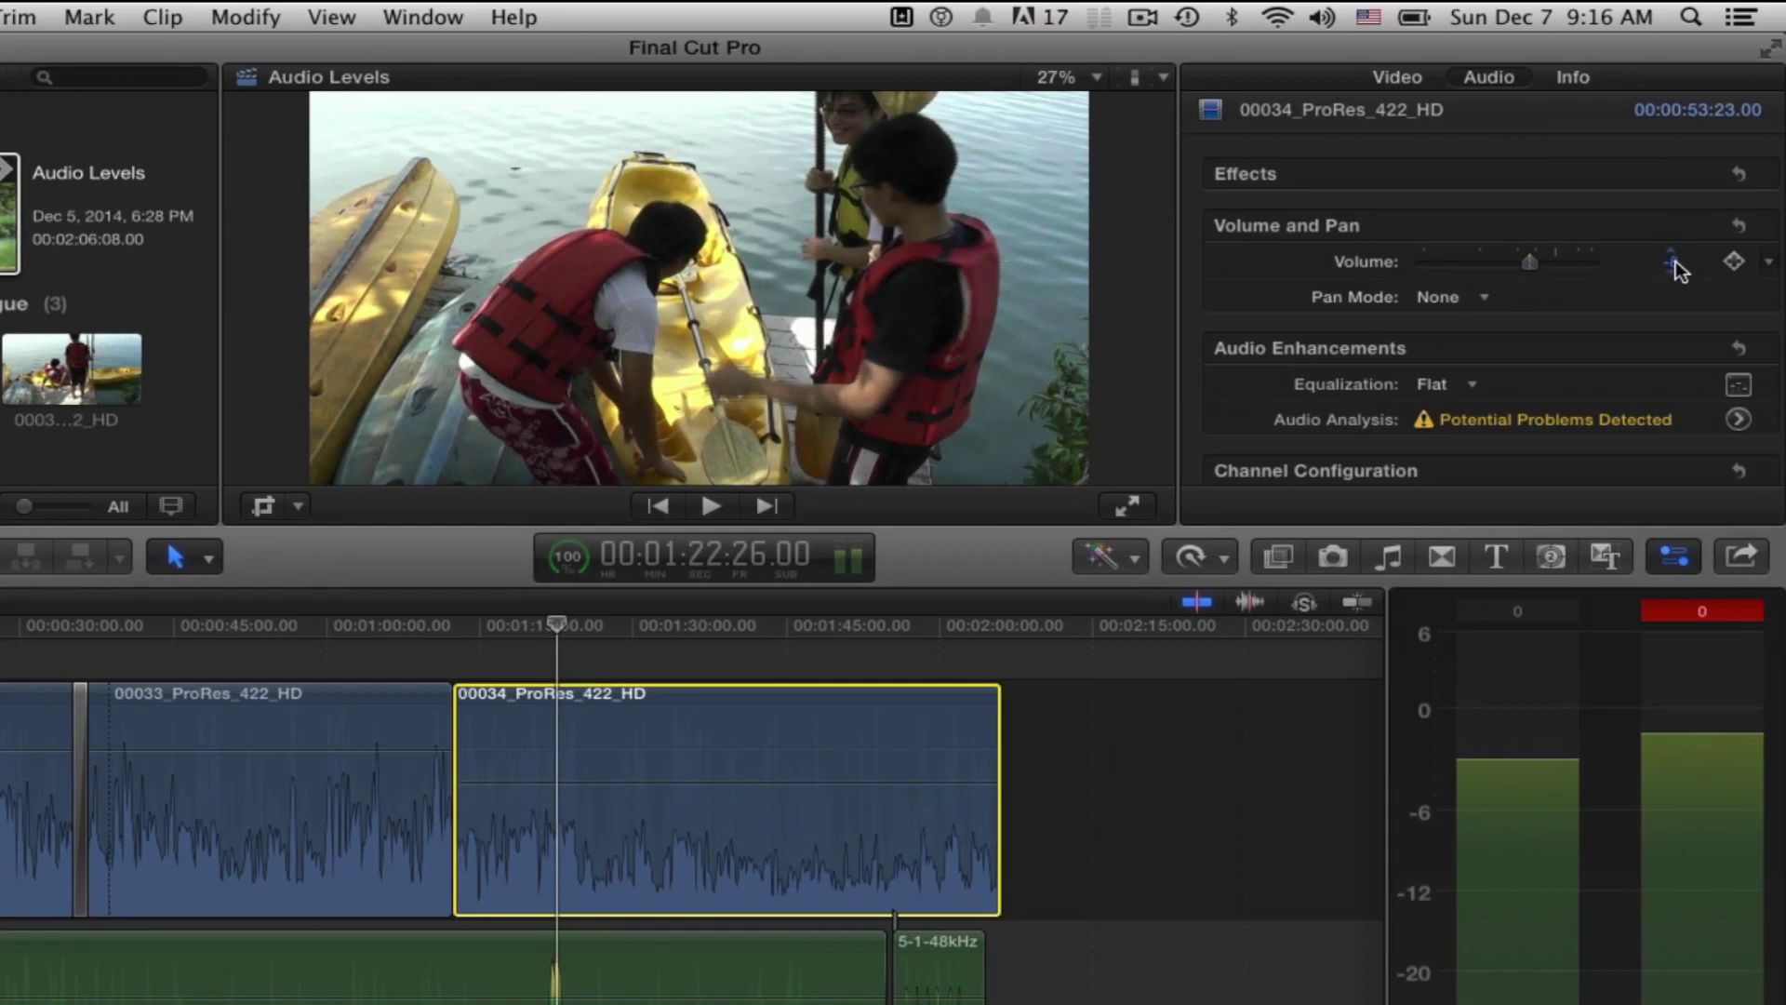
drag(1671, 262, 1672, 250)
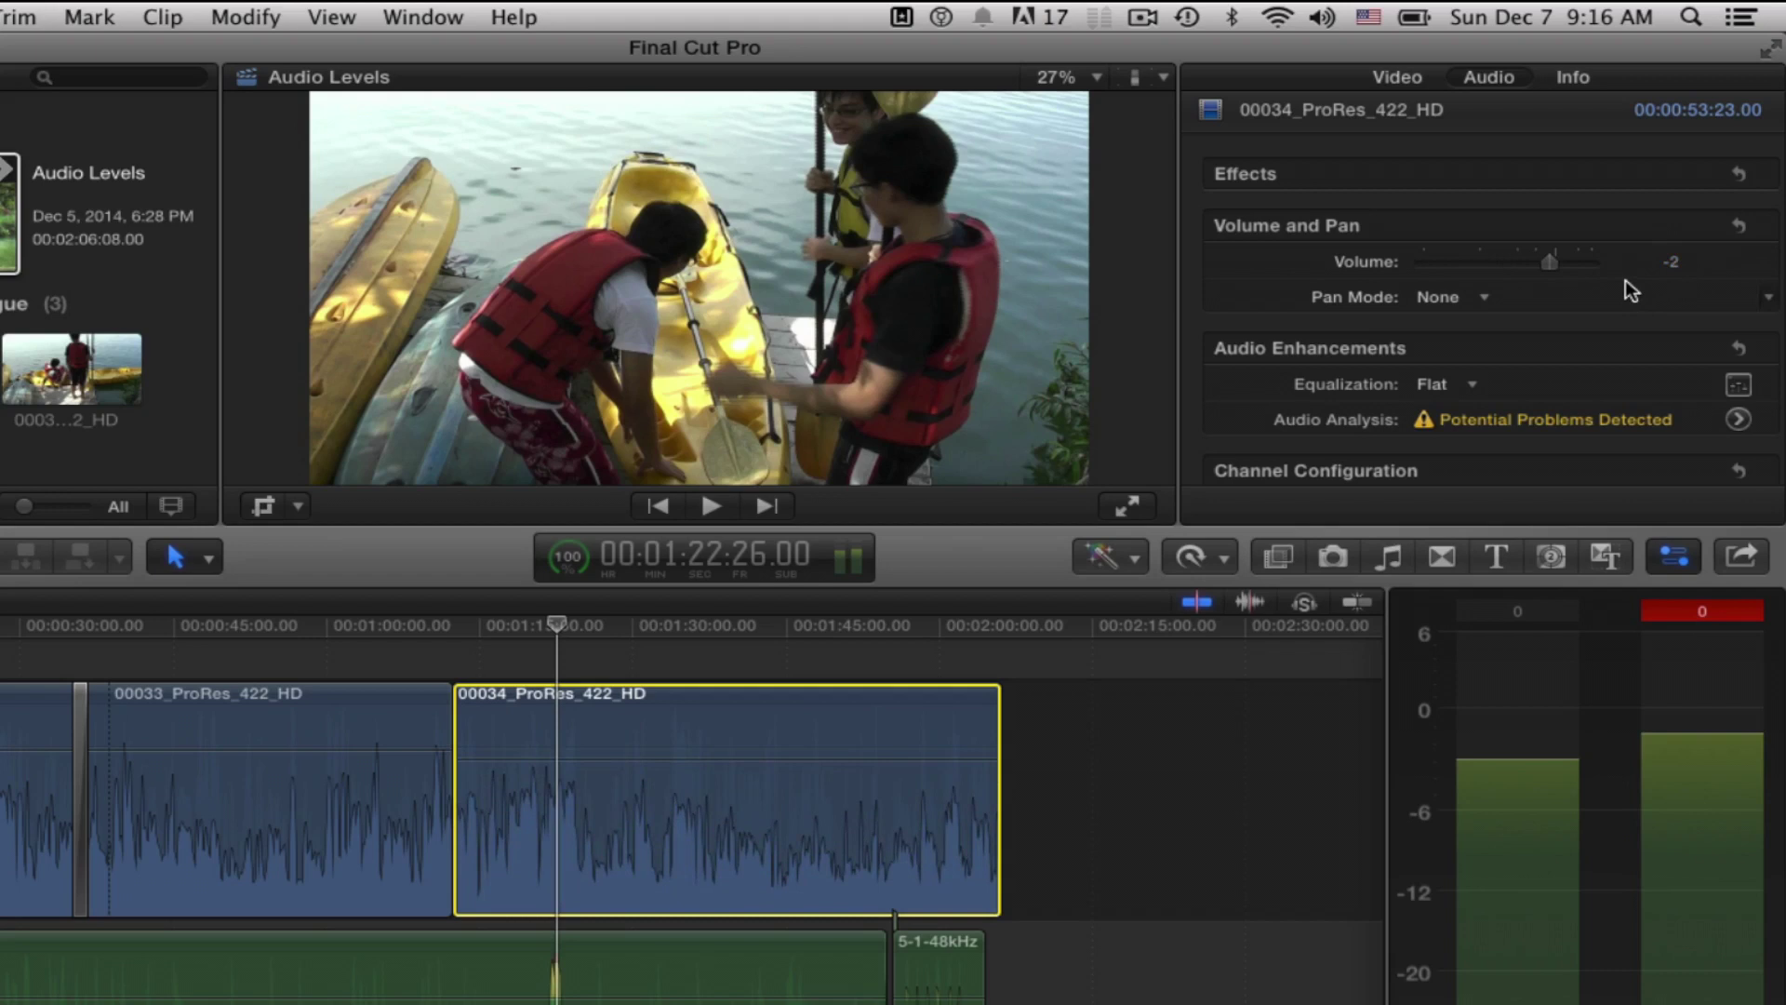
key(ctrl+equal)
key(ctrl+equal)
key(ctrl+equal)
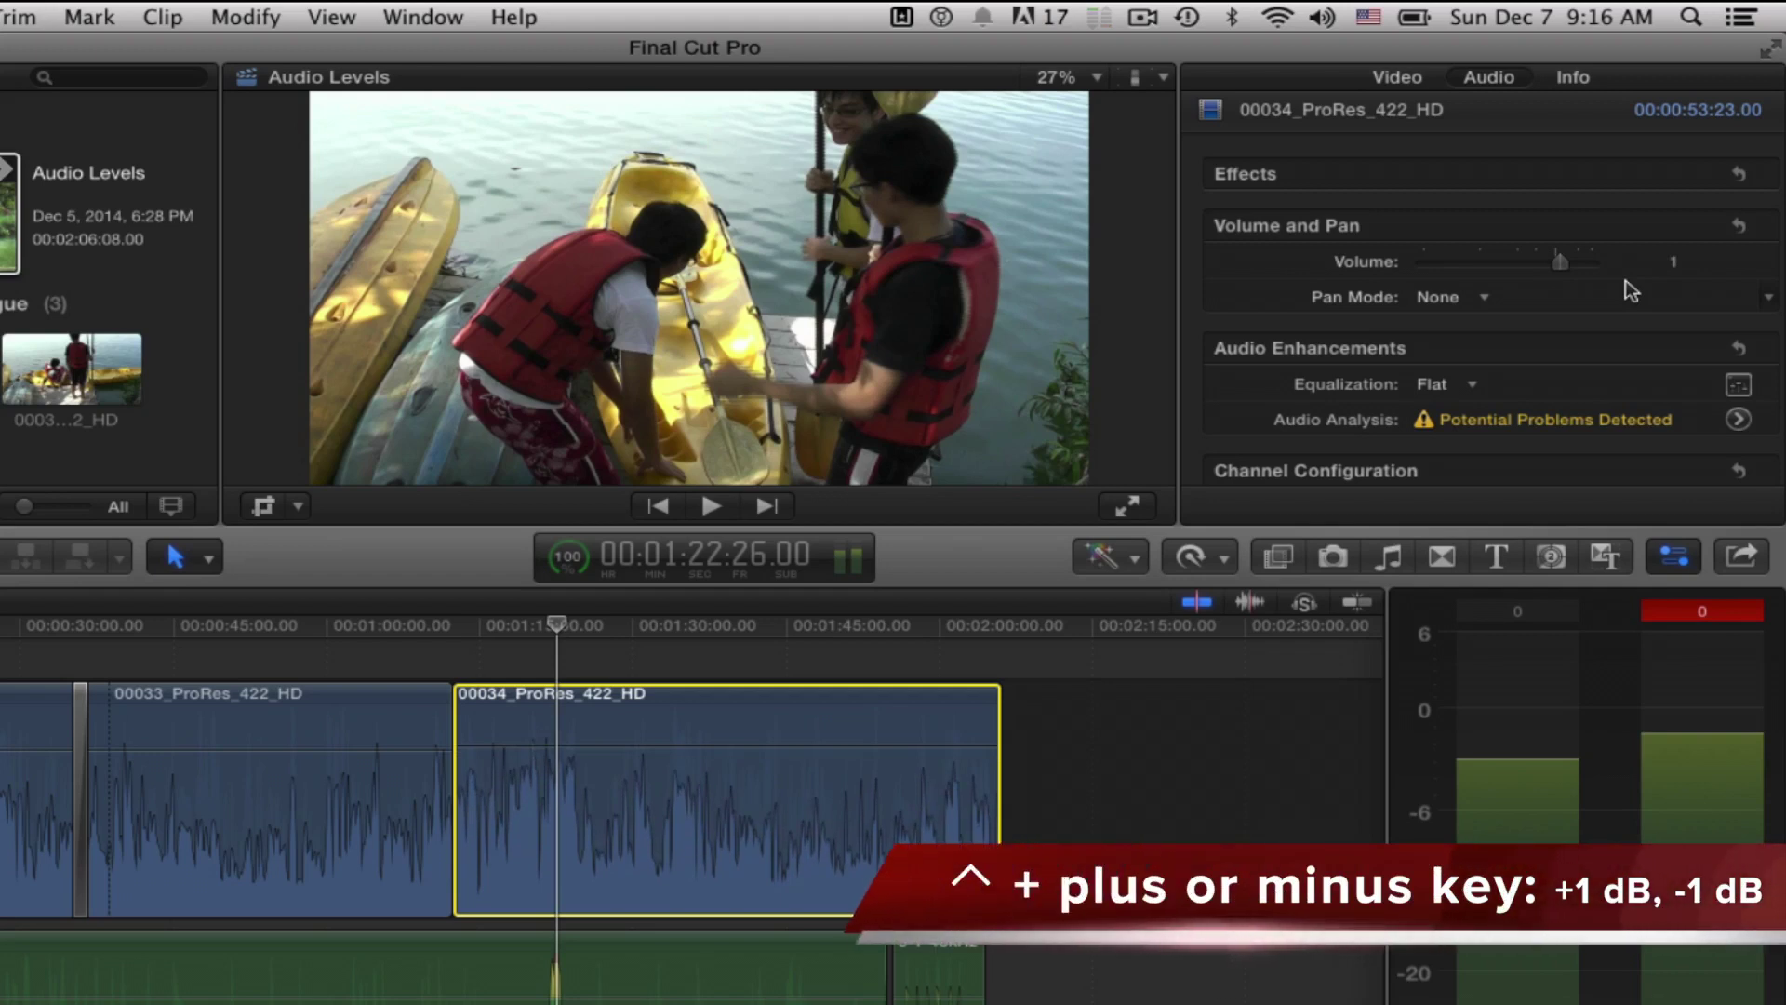
key(ctrl+minus)
key(ctrl+minus)
key(ctrl+minus)
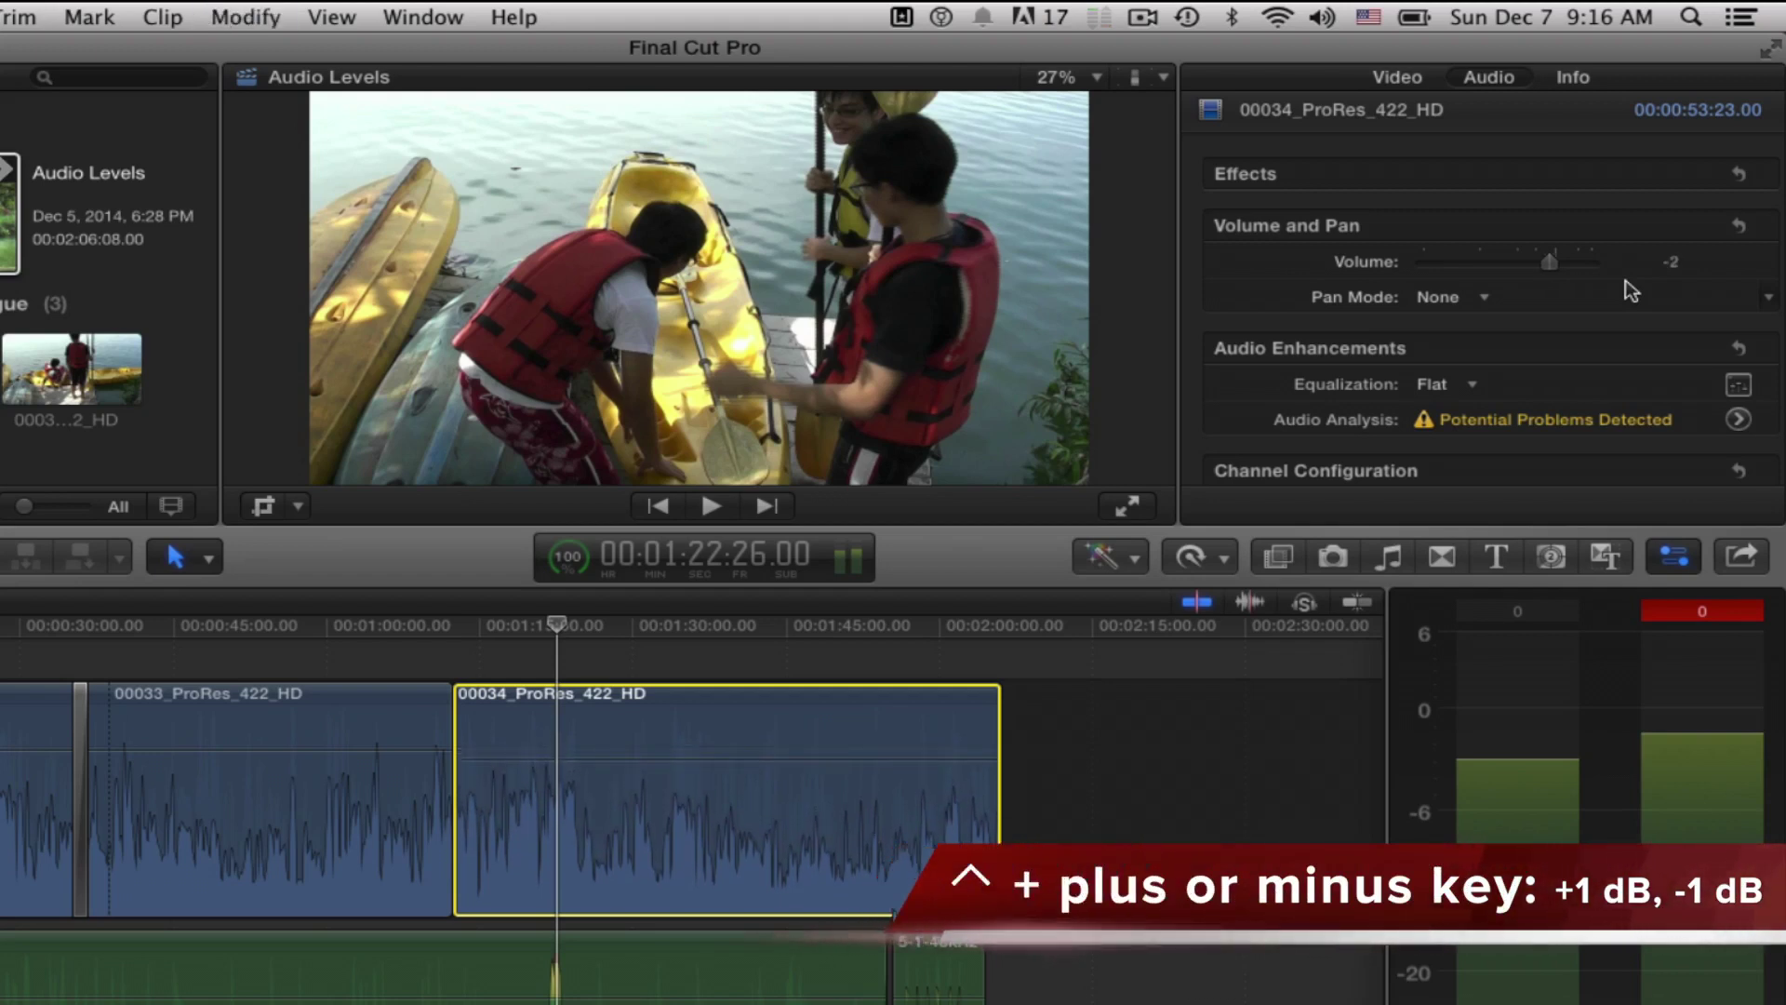
key(ctrl+equal)
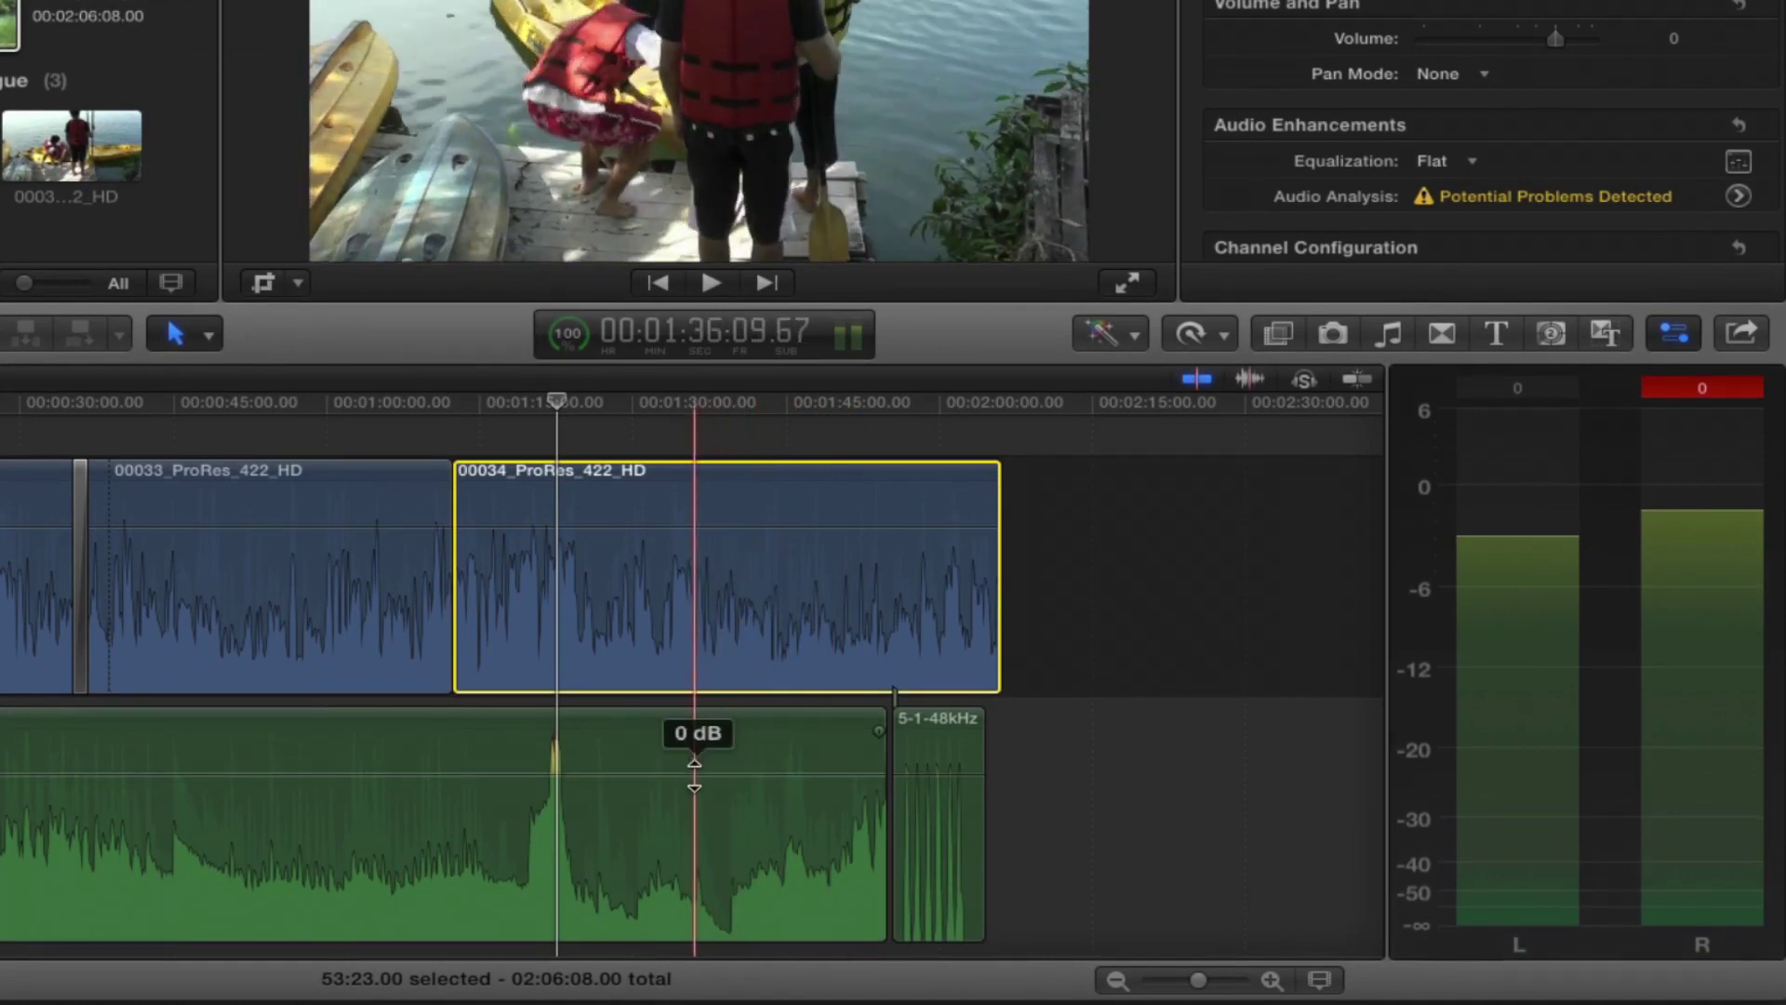
drag(695, 775, 711, 854)
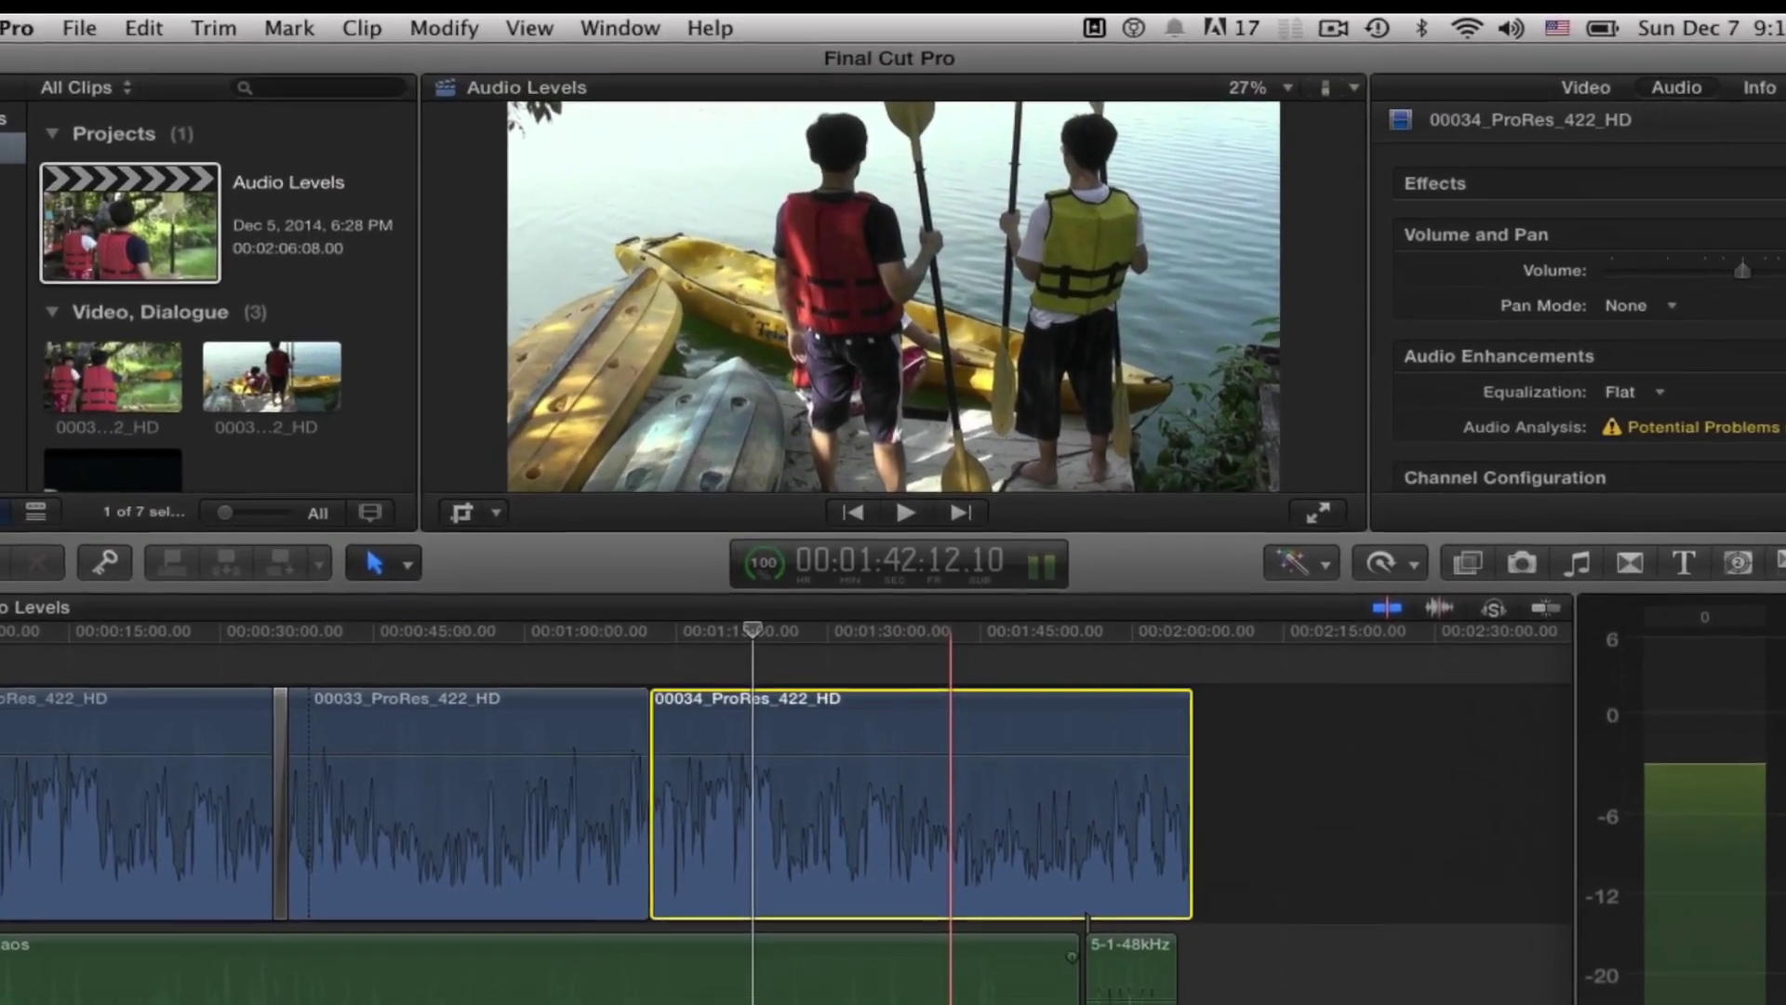
key(super+comma)
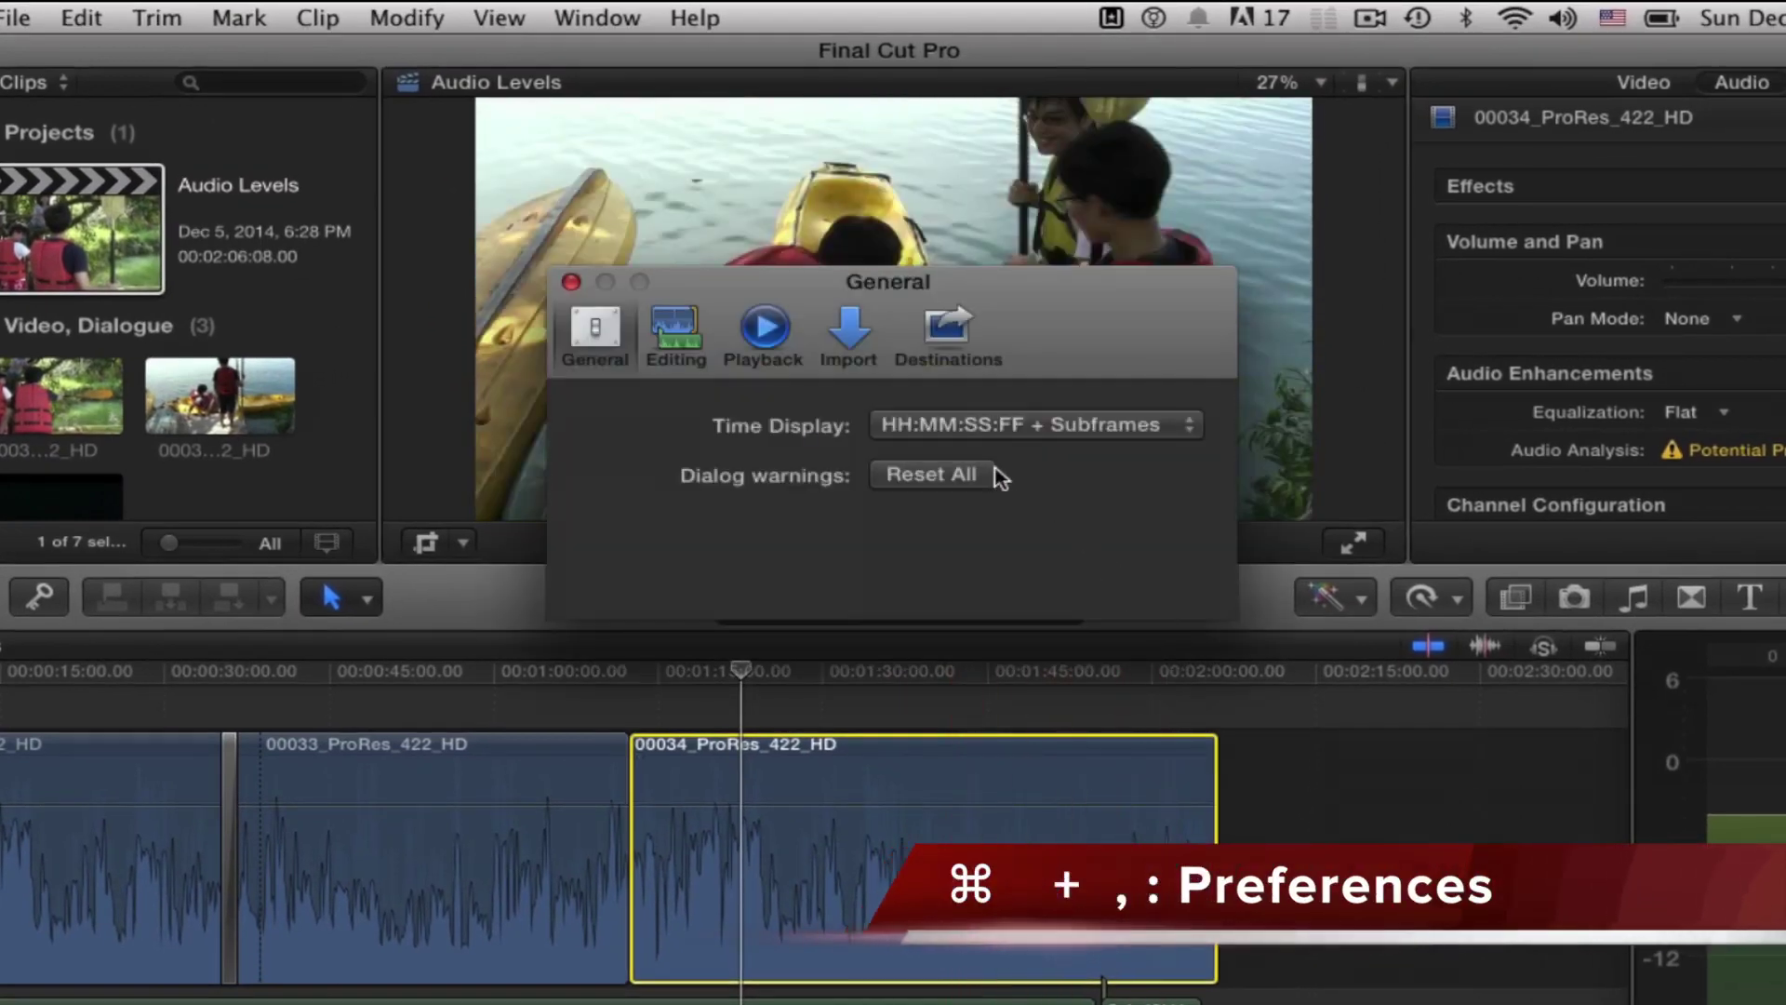
click(686, 331)
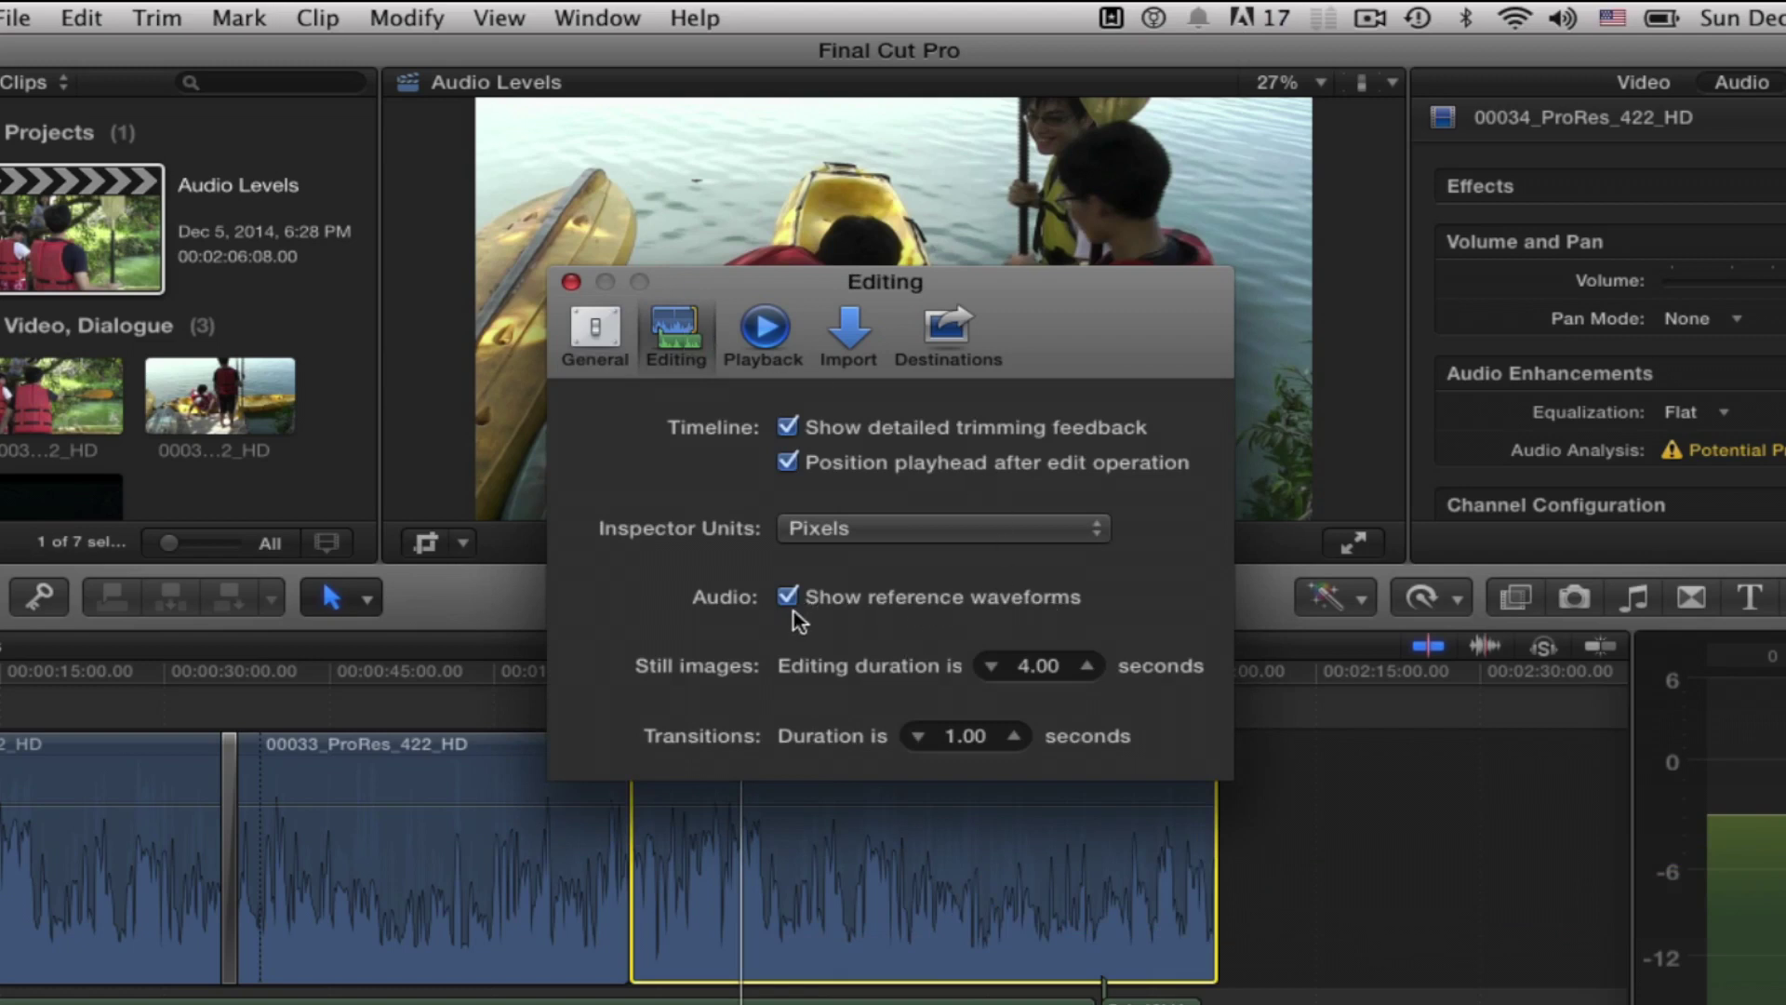
click(571, 282)
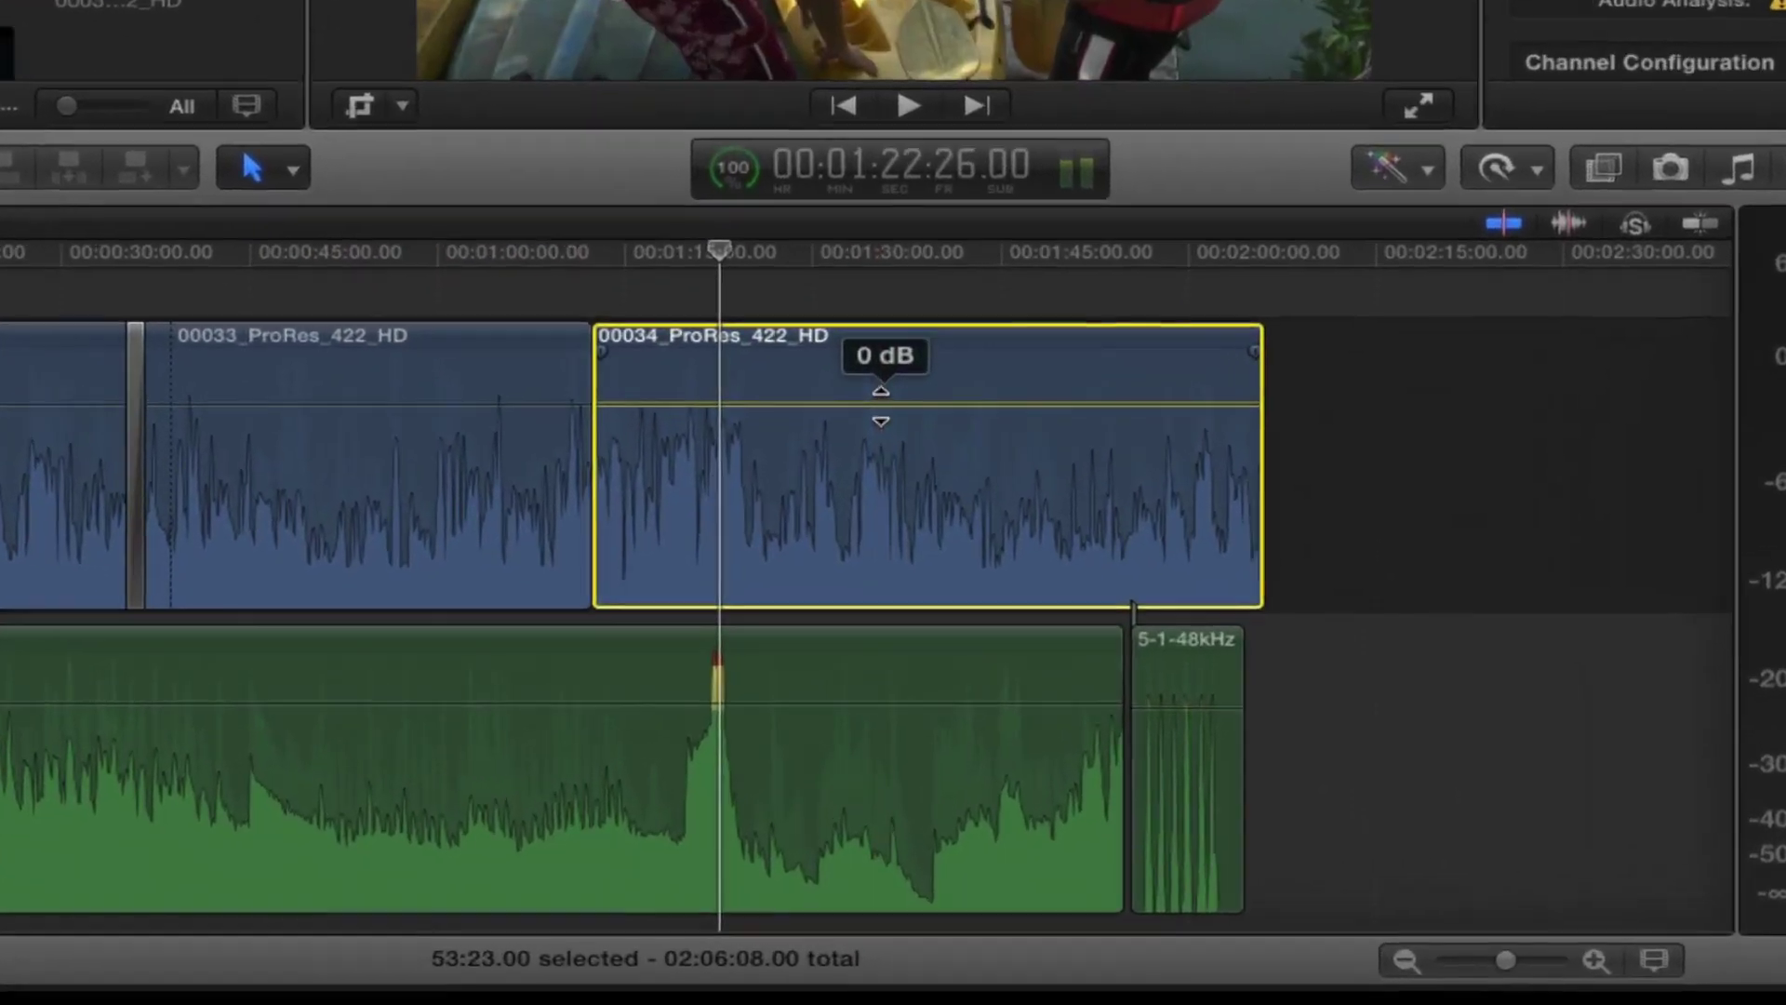
Step: Boost clip 00034 to 4 dB, then play and mark a range around 1:15–1:25
drag(883, 496, 882, 484)
drag(880, 391, 880, 387)
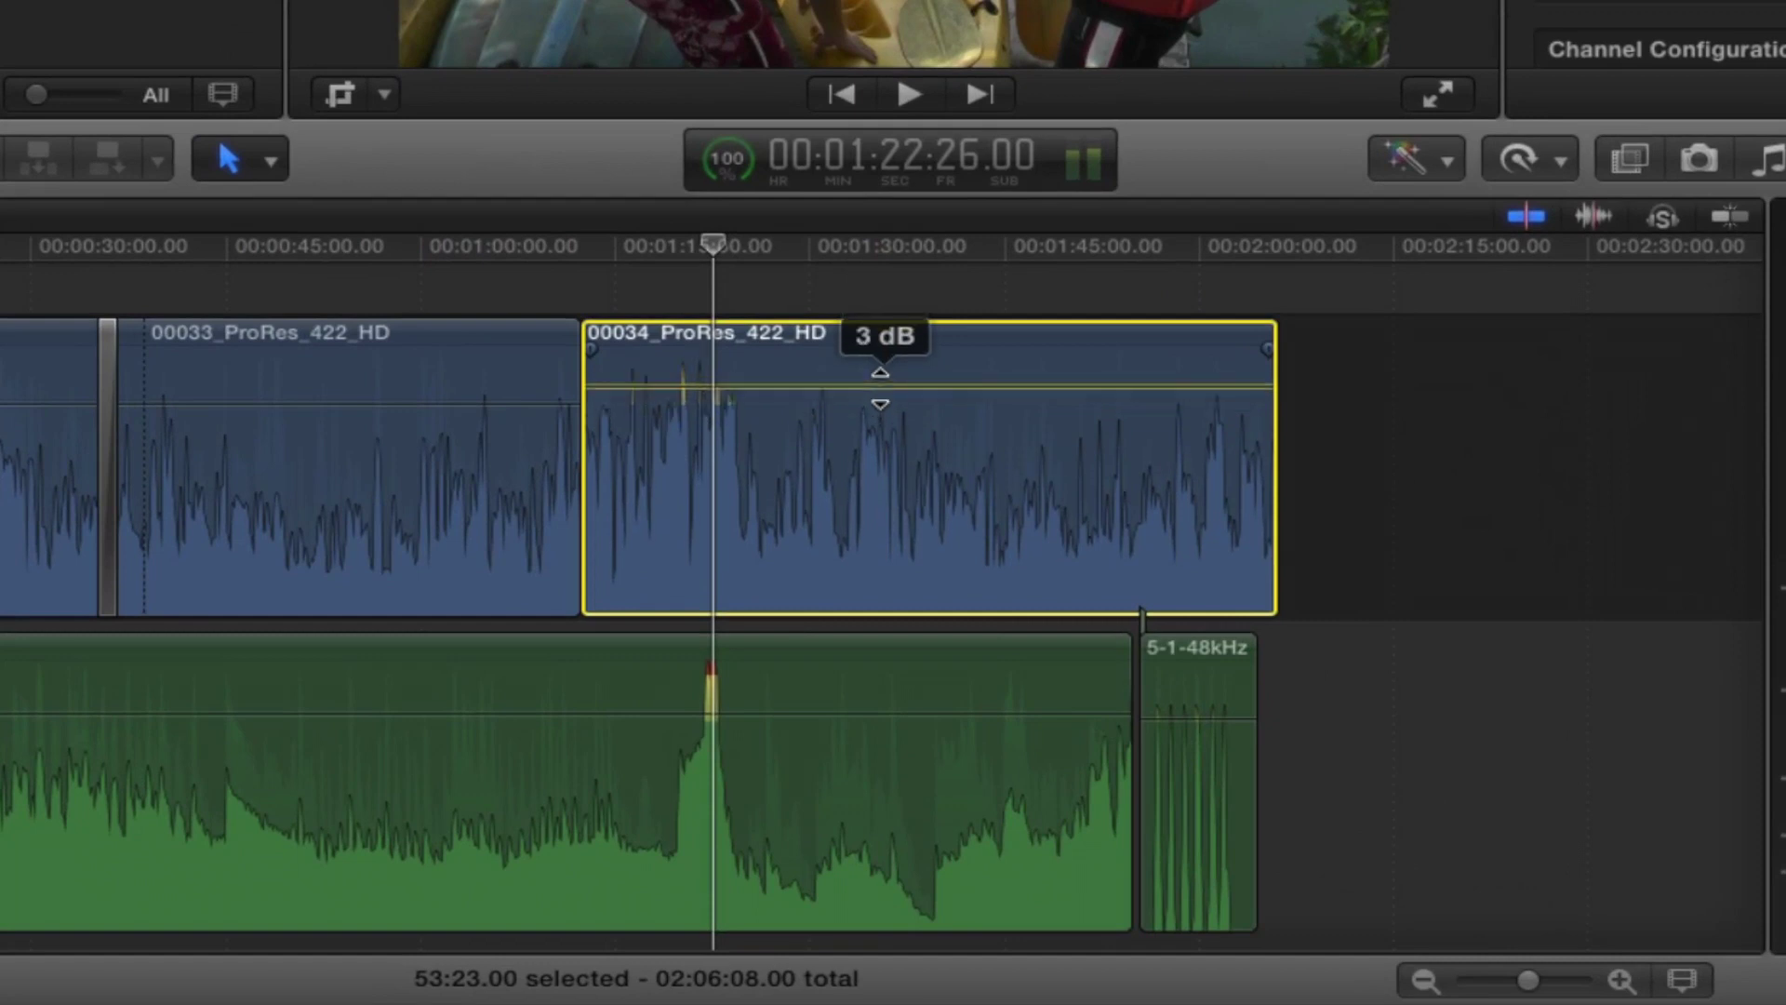
click(465, 240)
click(499, 294)
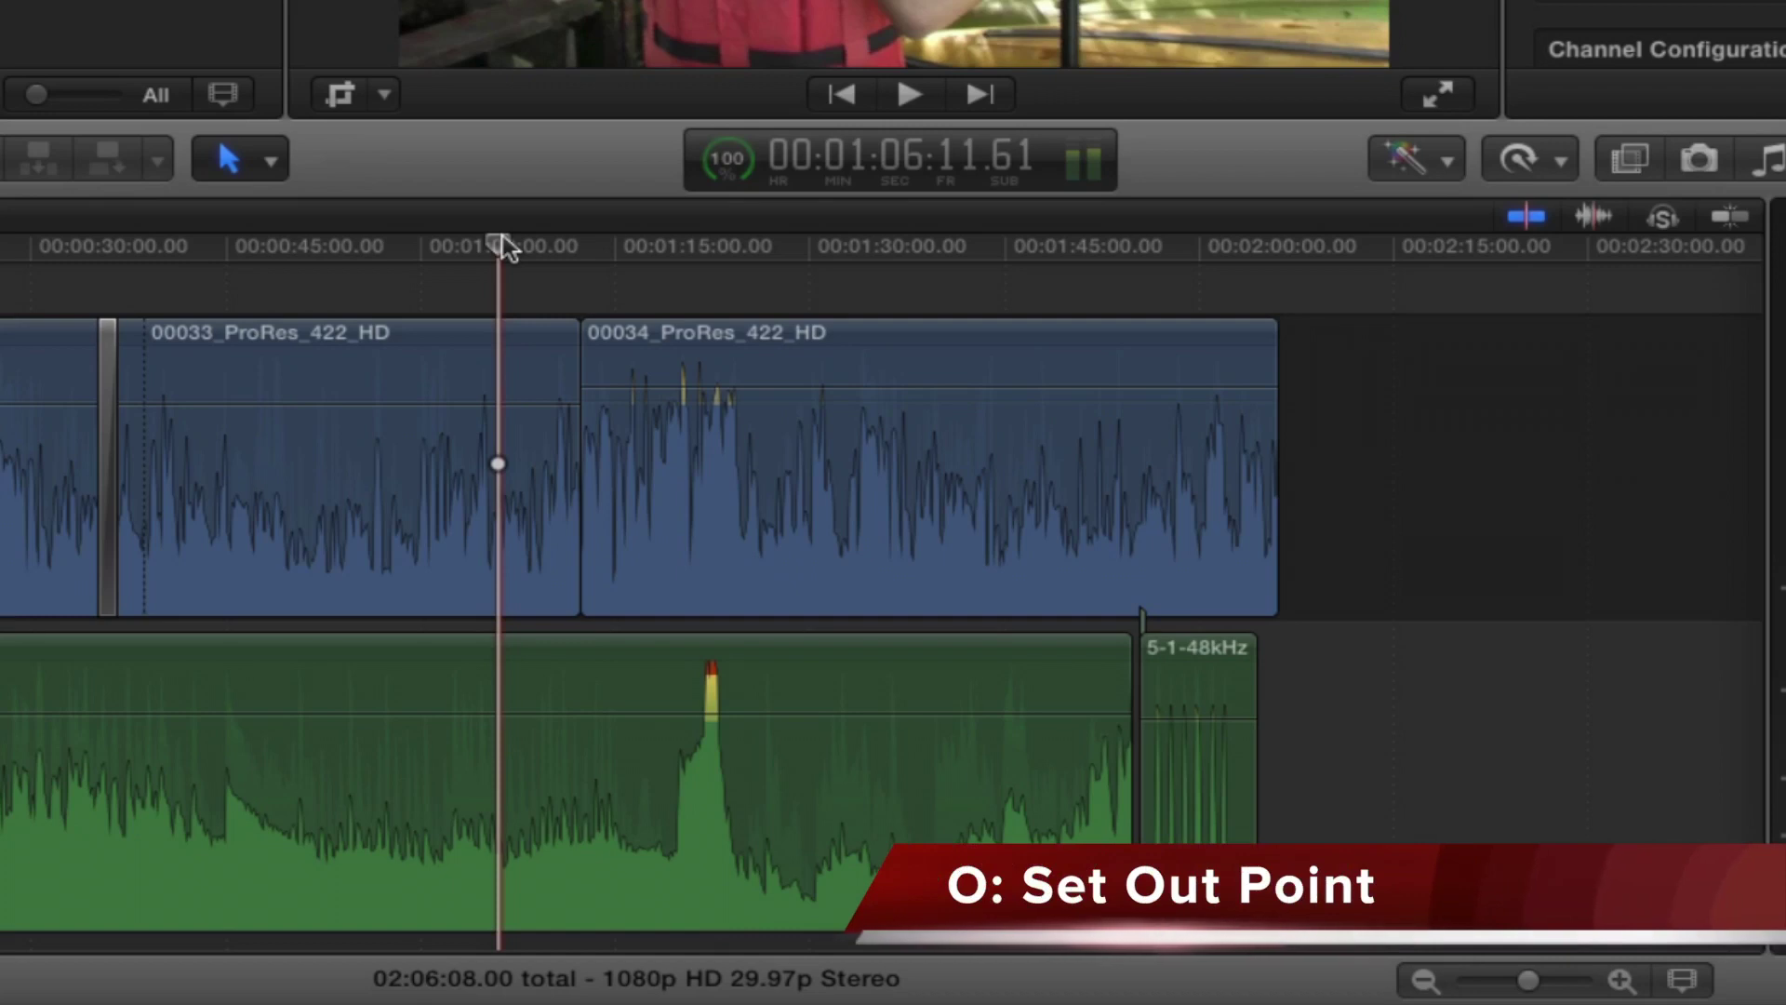
key(space)
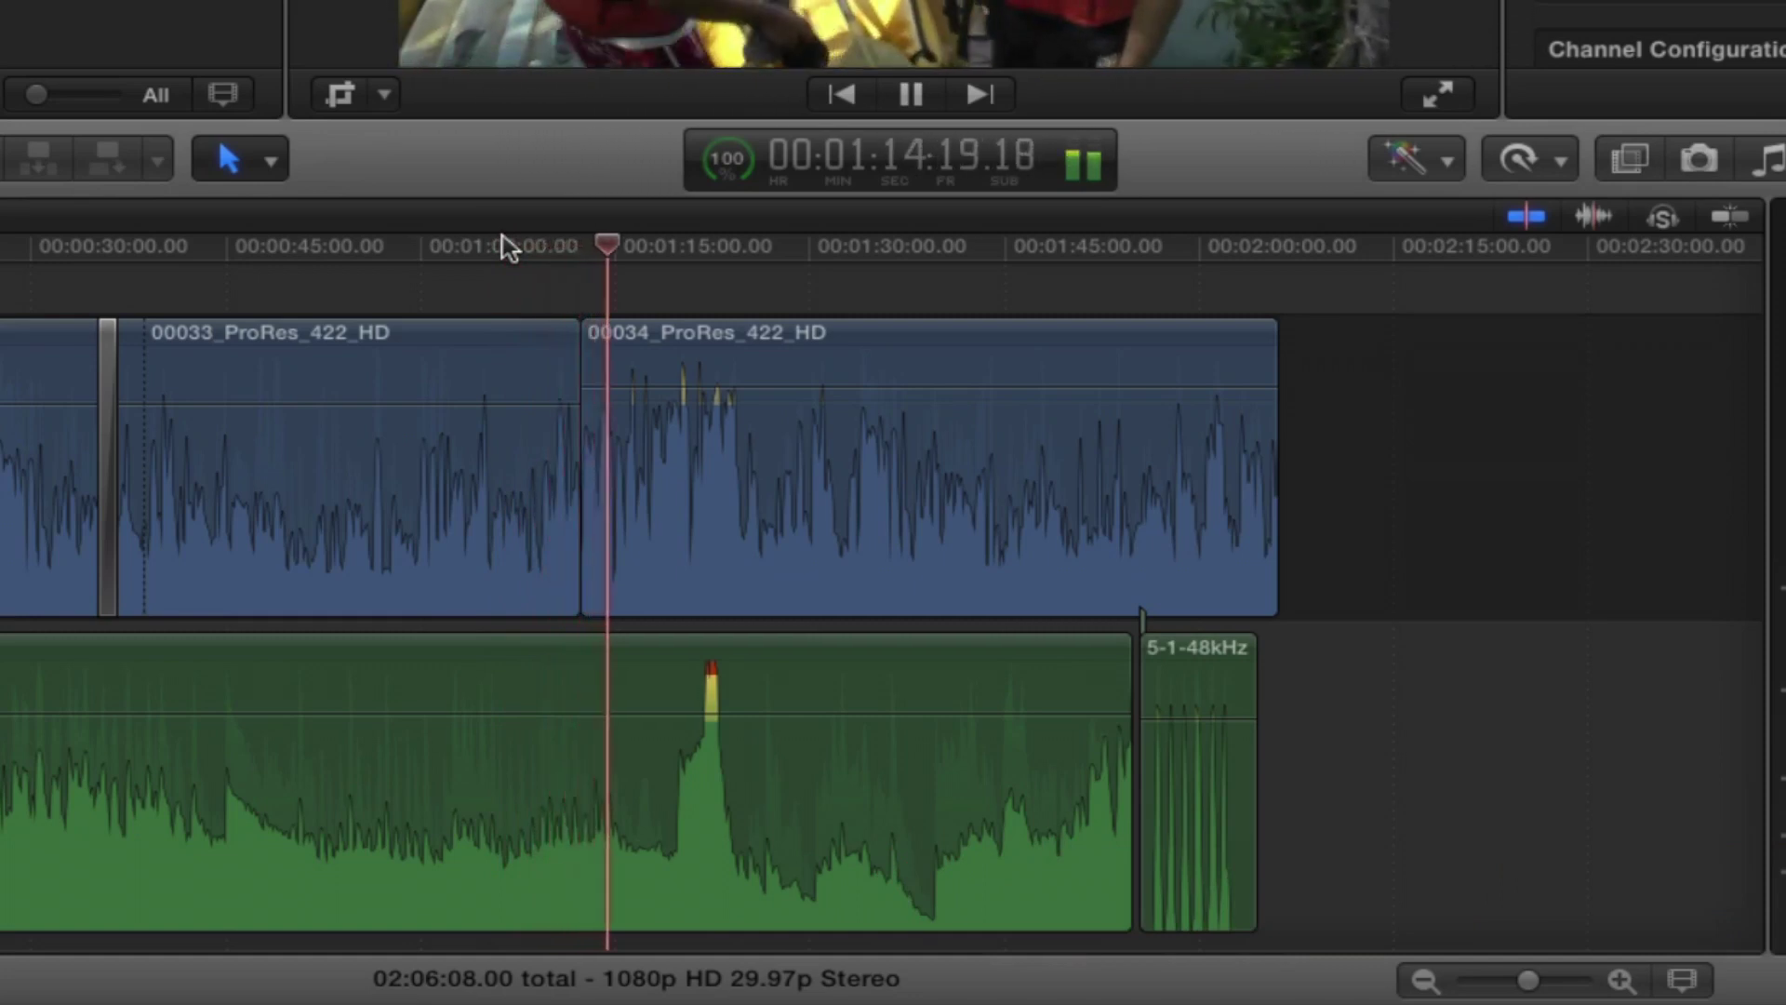
key(c)
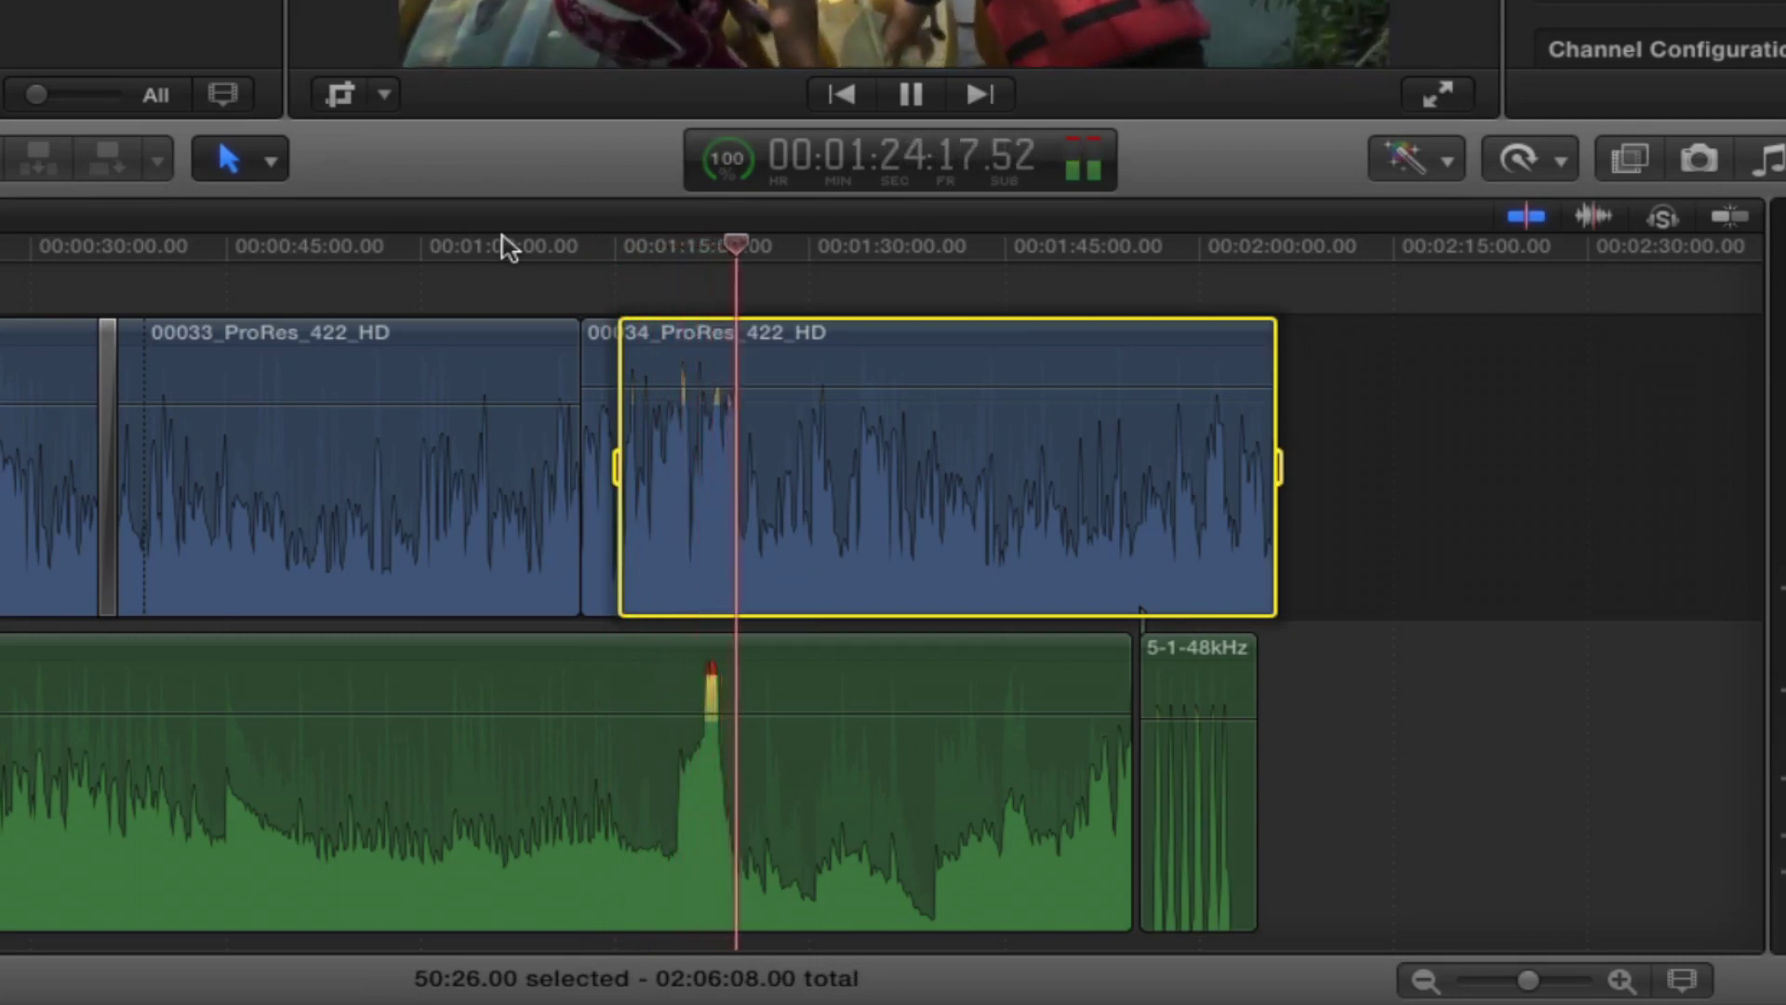
key(super+b)
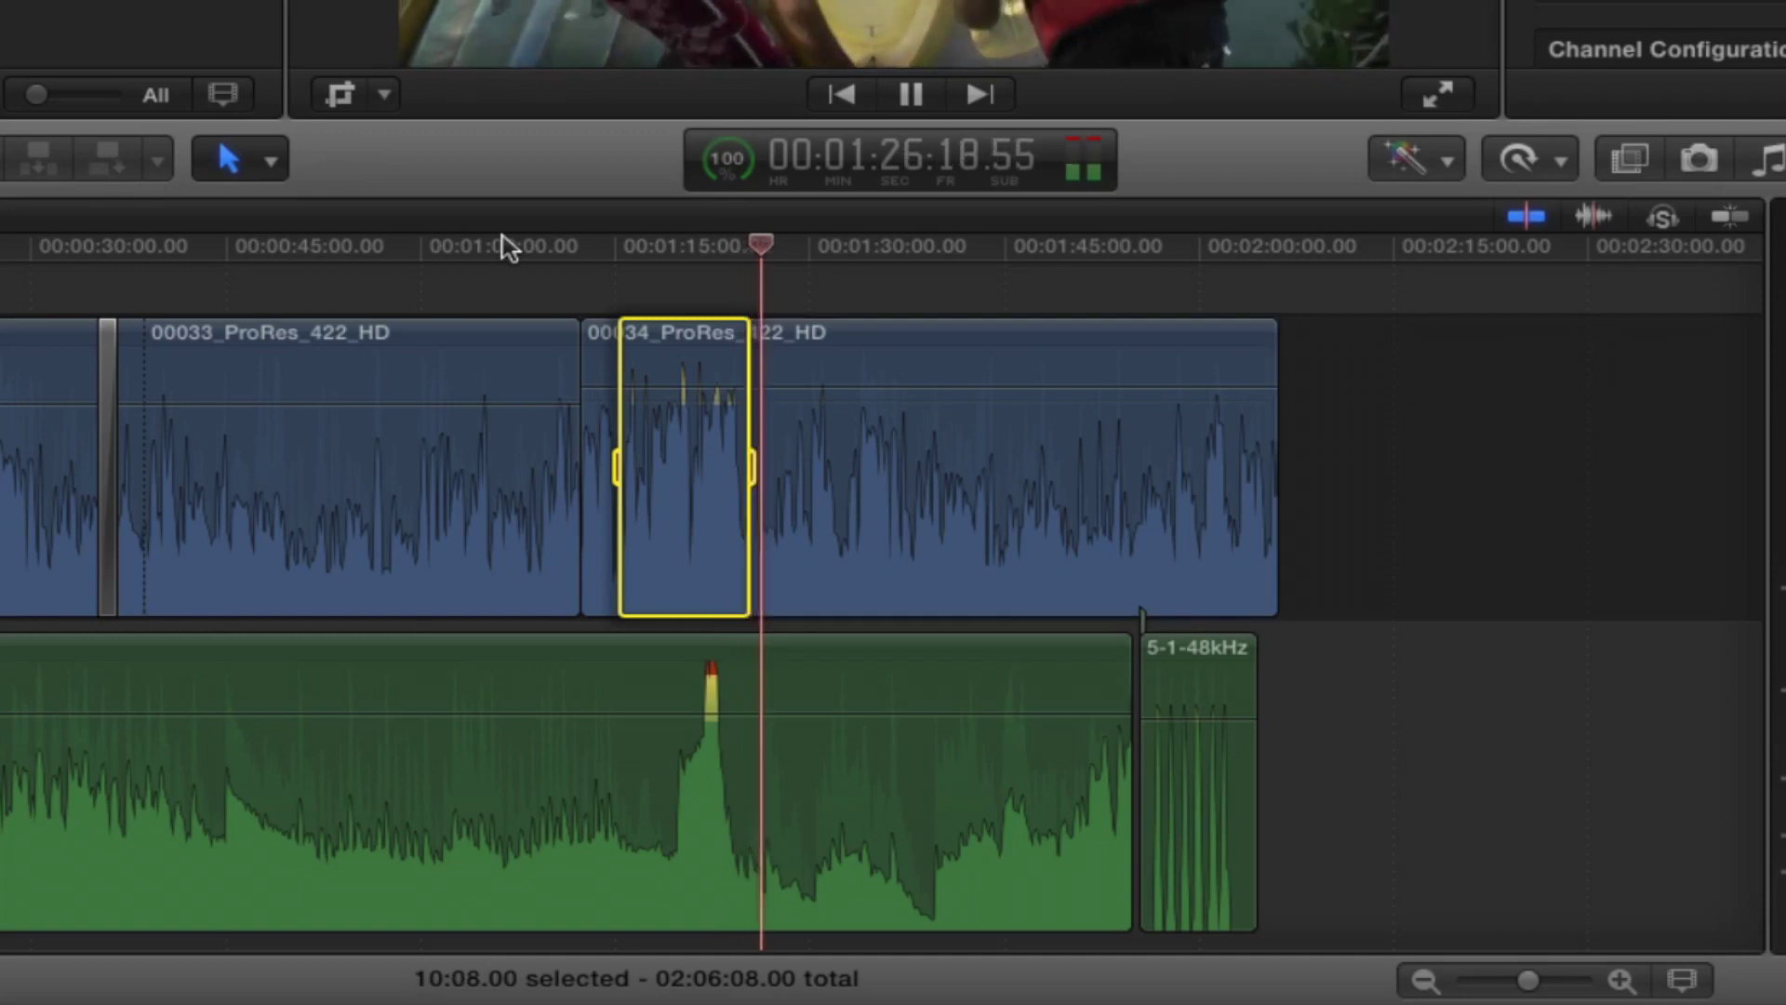
key(space)
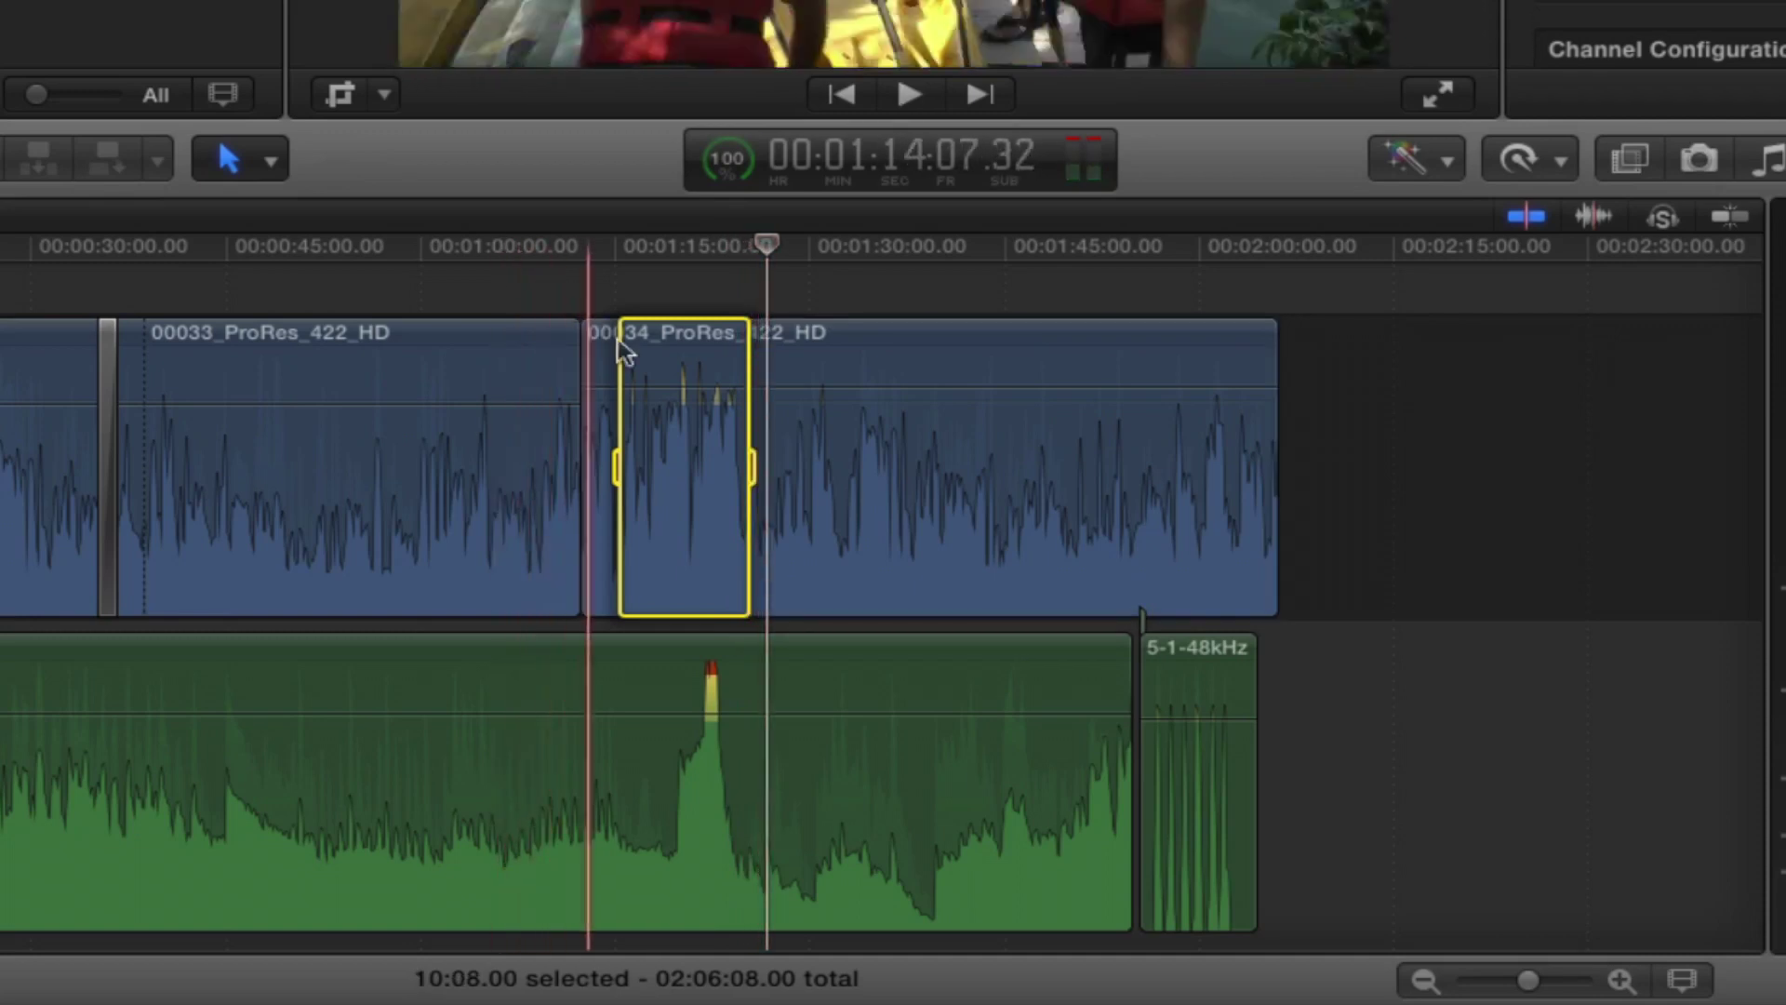
Step: Drag the marked range's volume down, creating keyframes at its edges
drag(691, 392, 691, 387)
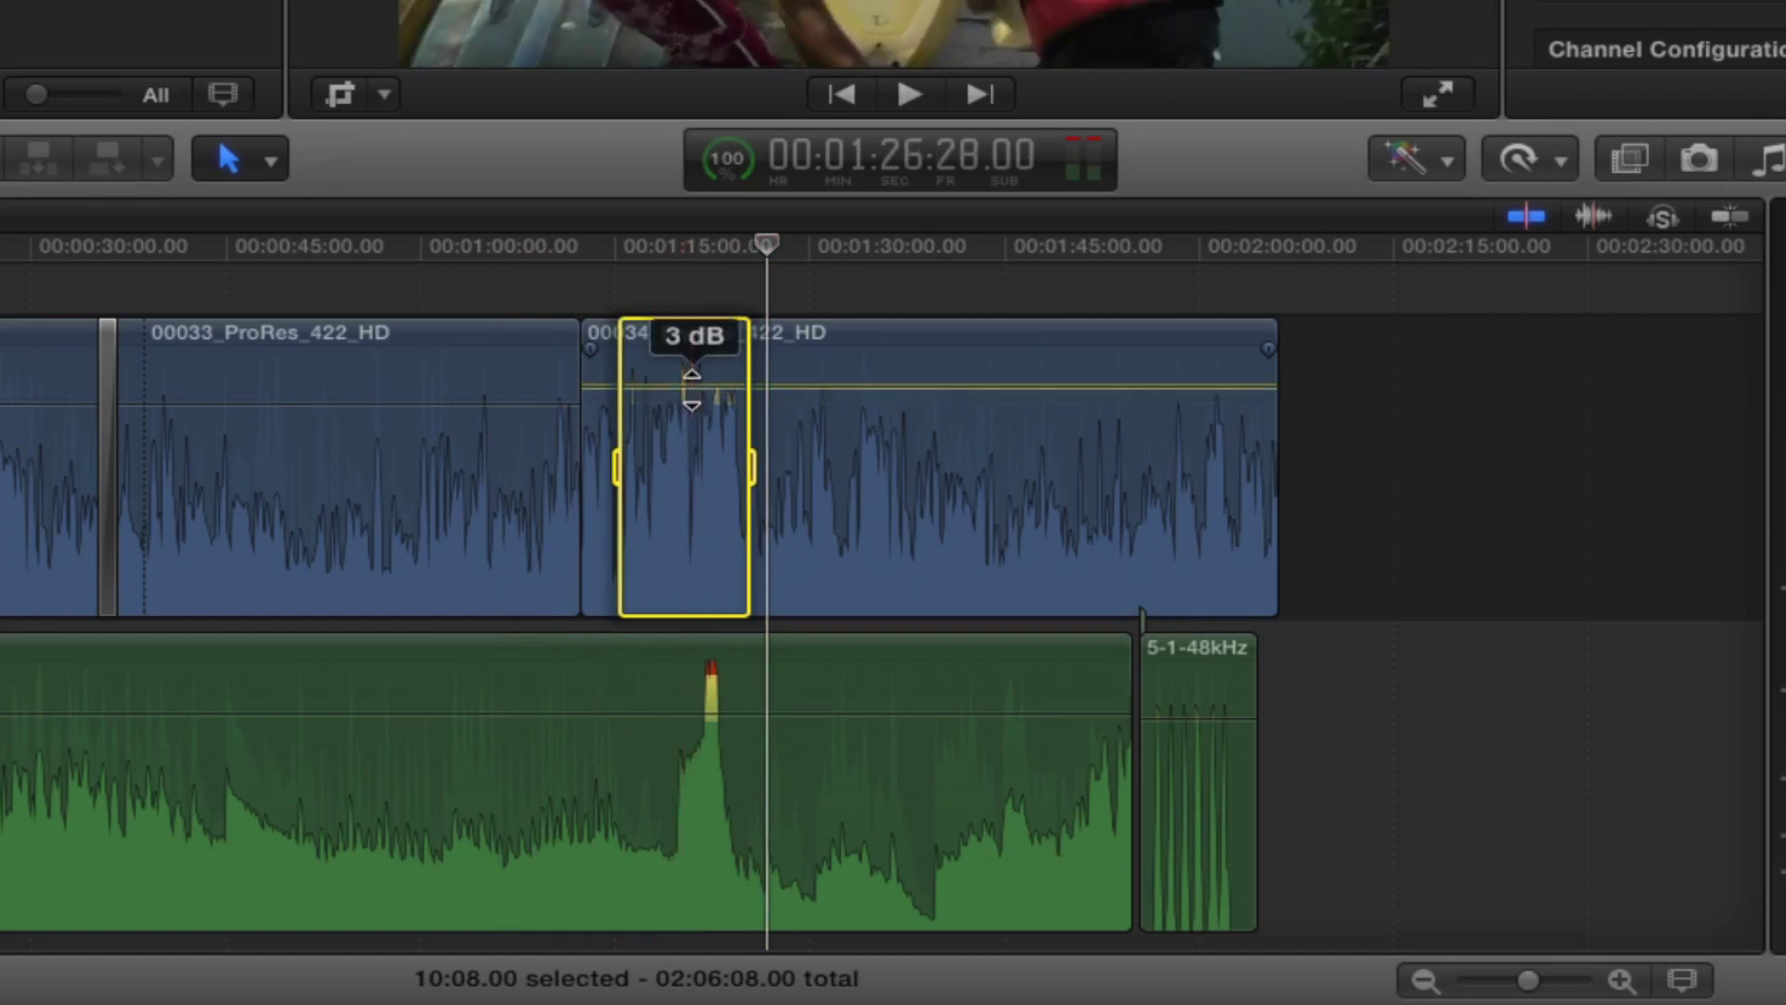
drag(691, 385, 695, 406)
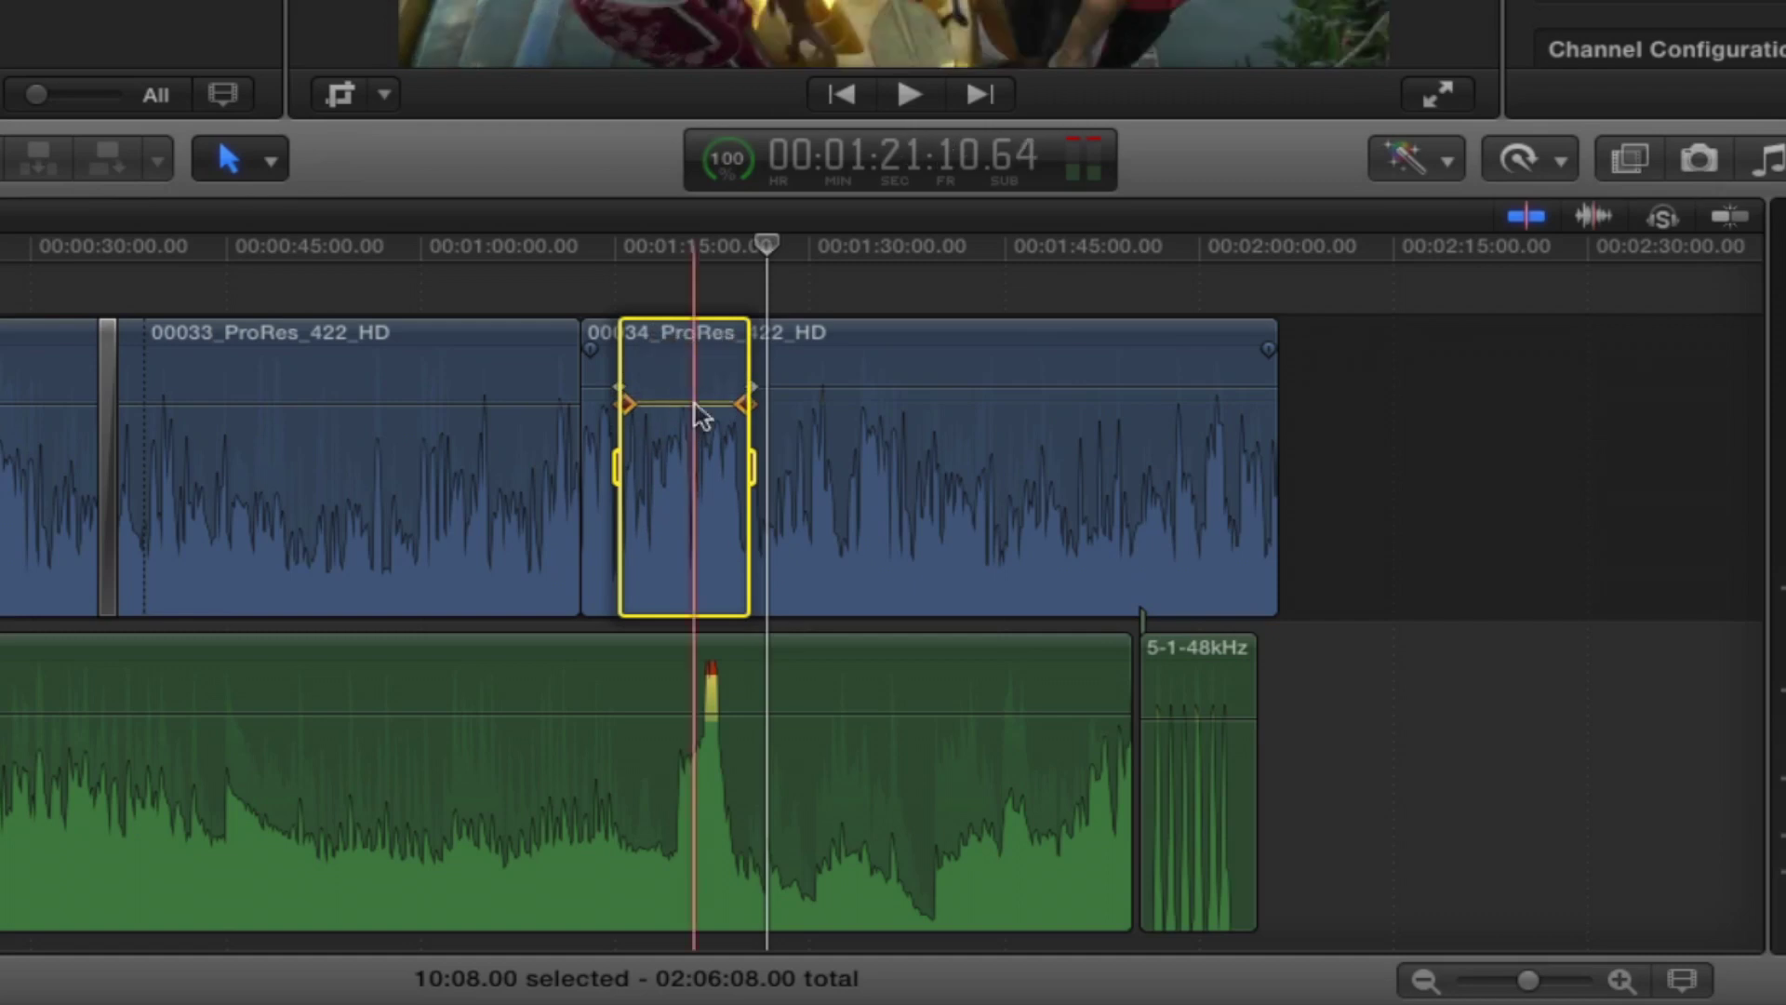
click(910, 292)
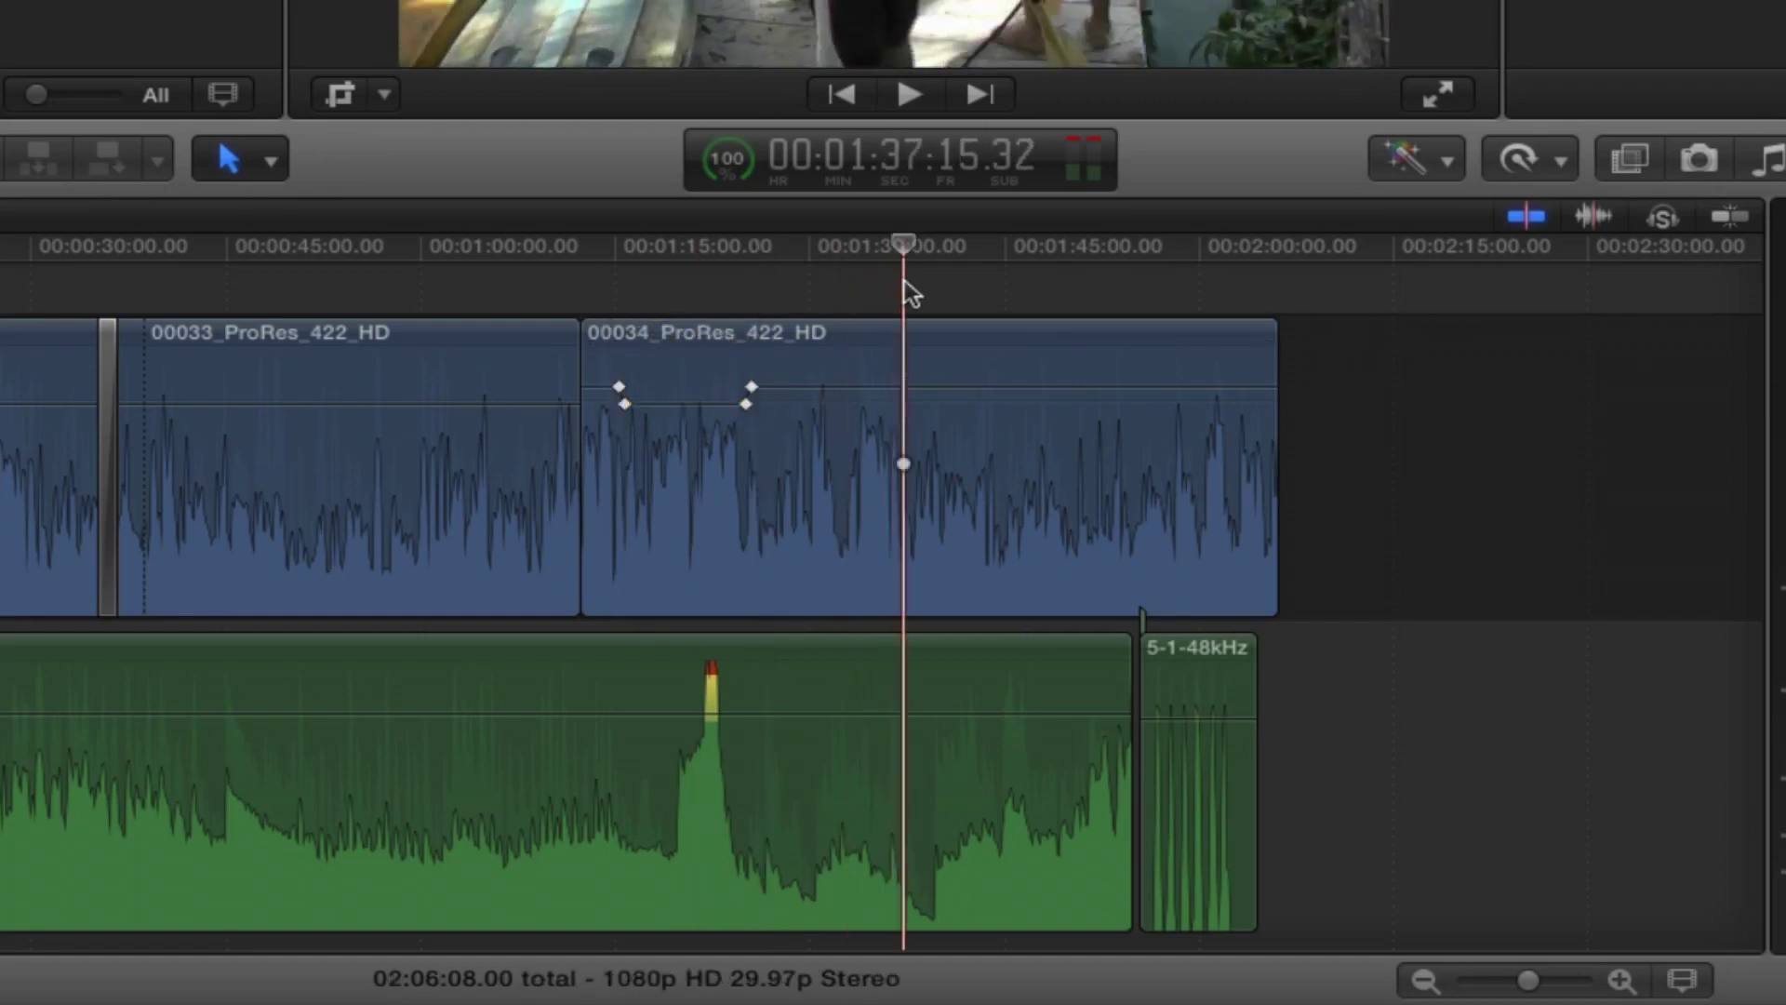
Step: Slide one volume keyframe earlier and set its level back to 0 dB
click(753, 393)
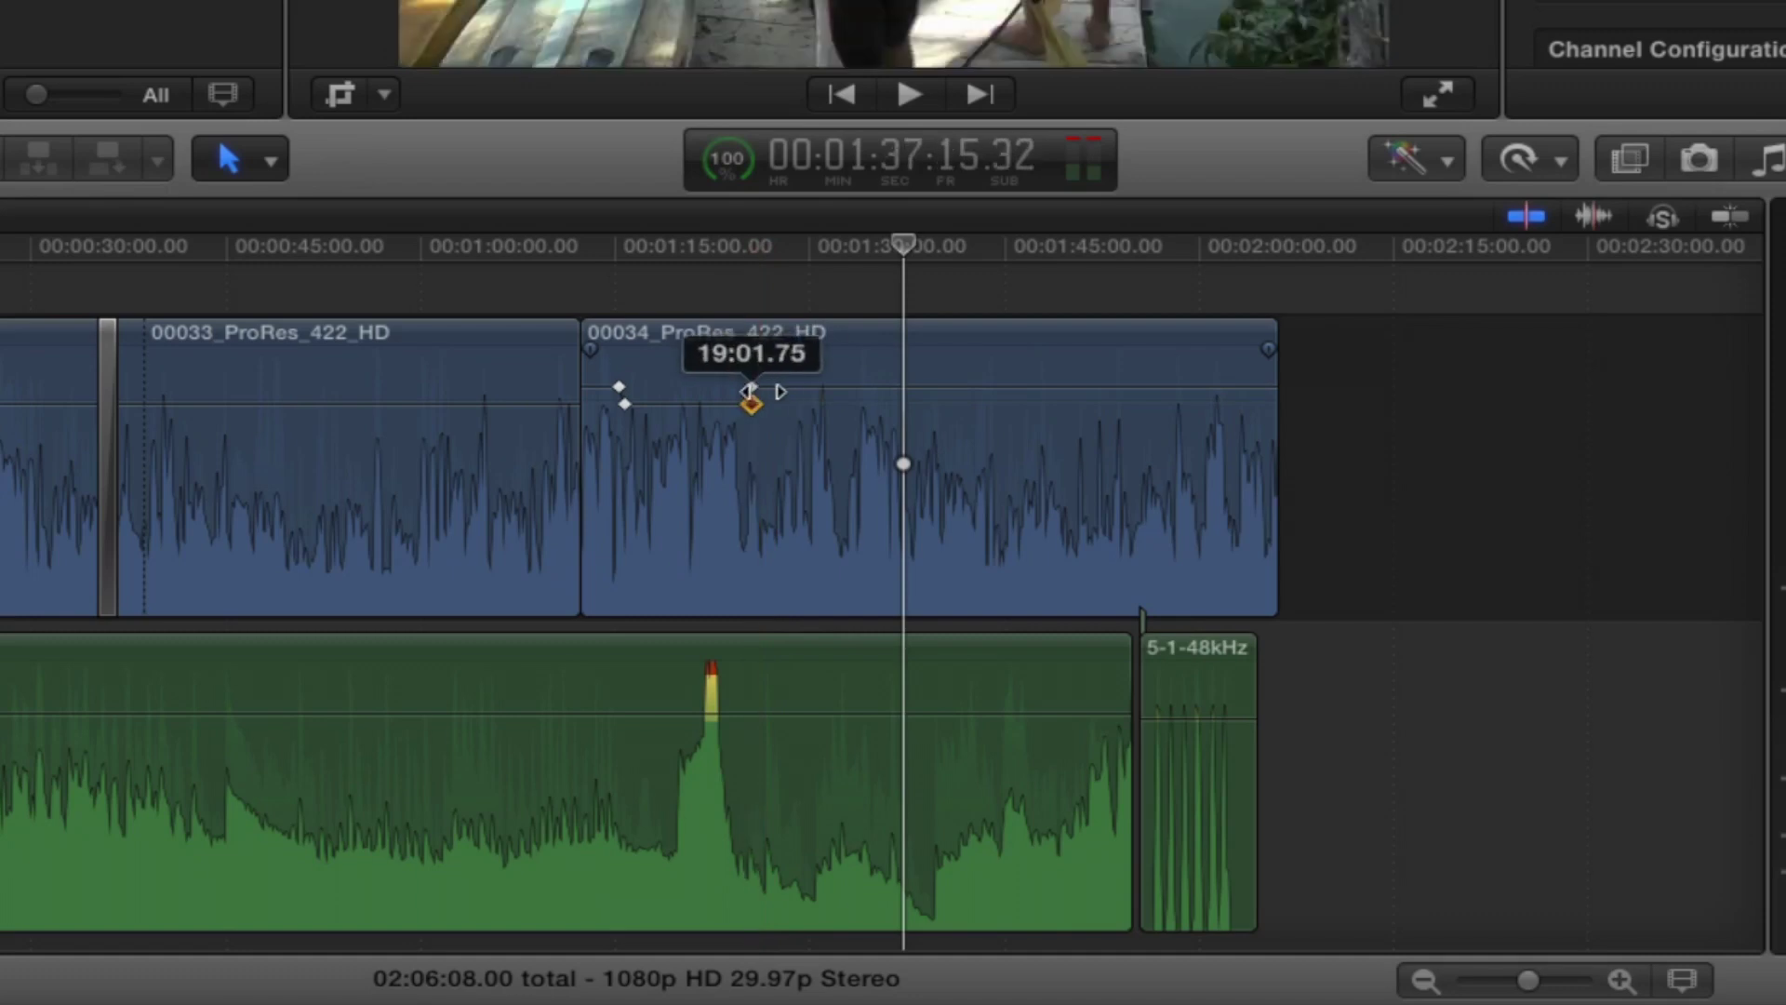
mouse_move(750, 391)
mouse_down()
mouse_move(728, 418)
mouse_move(712, 407)
mouse_move(792, 388)
mouse_move(753, 392)
mouse_up()
click(727, 407)
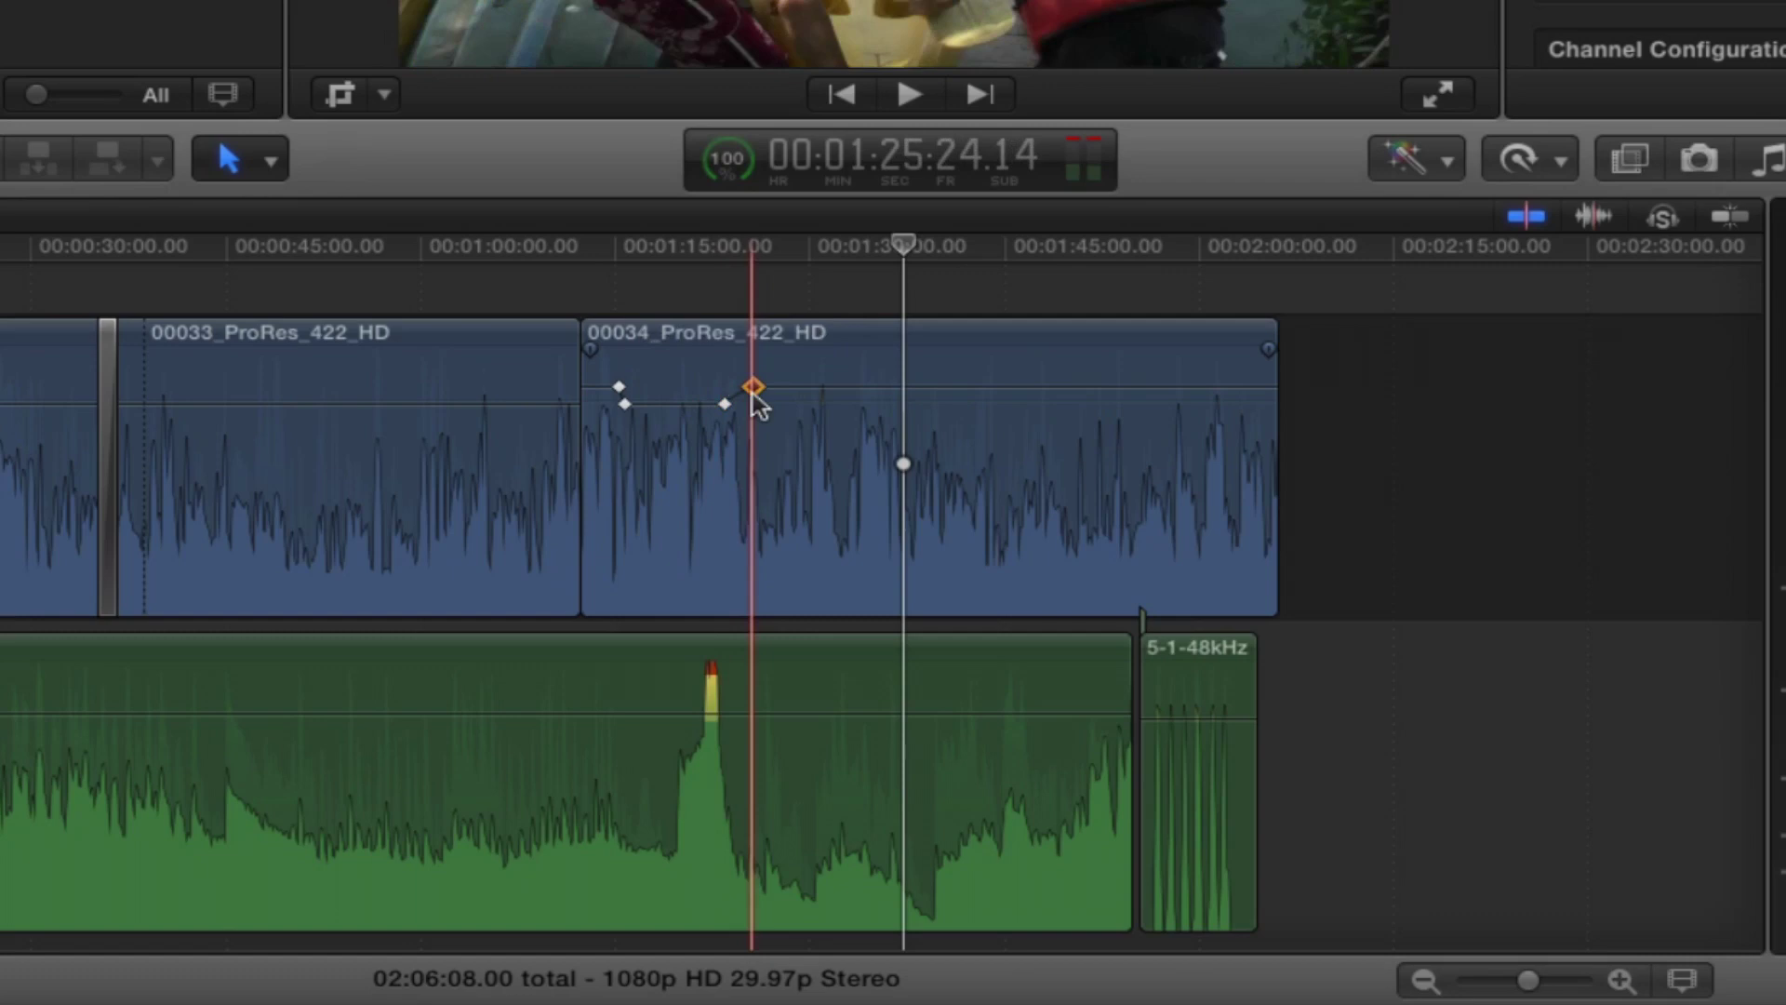
click(751, 393)
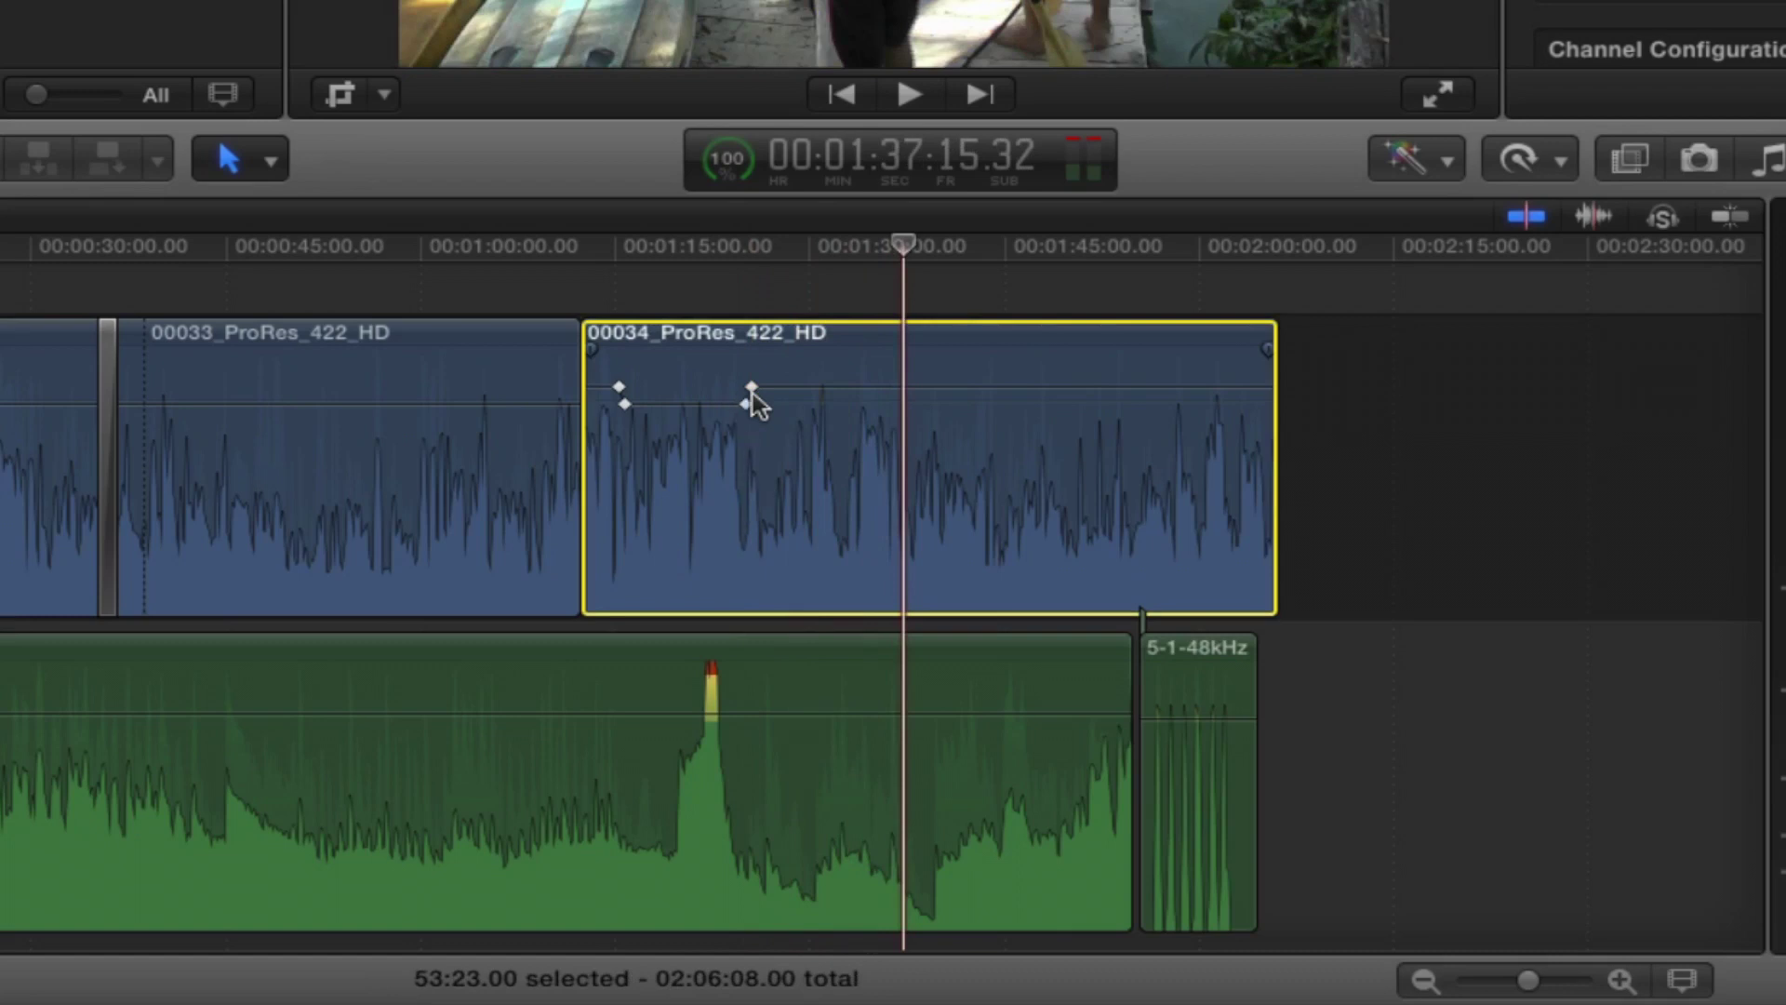
Step: Undo the volume keyframes, switch to Range Selection, and mark a range inside clip 00034
key(super+z)
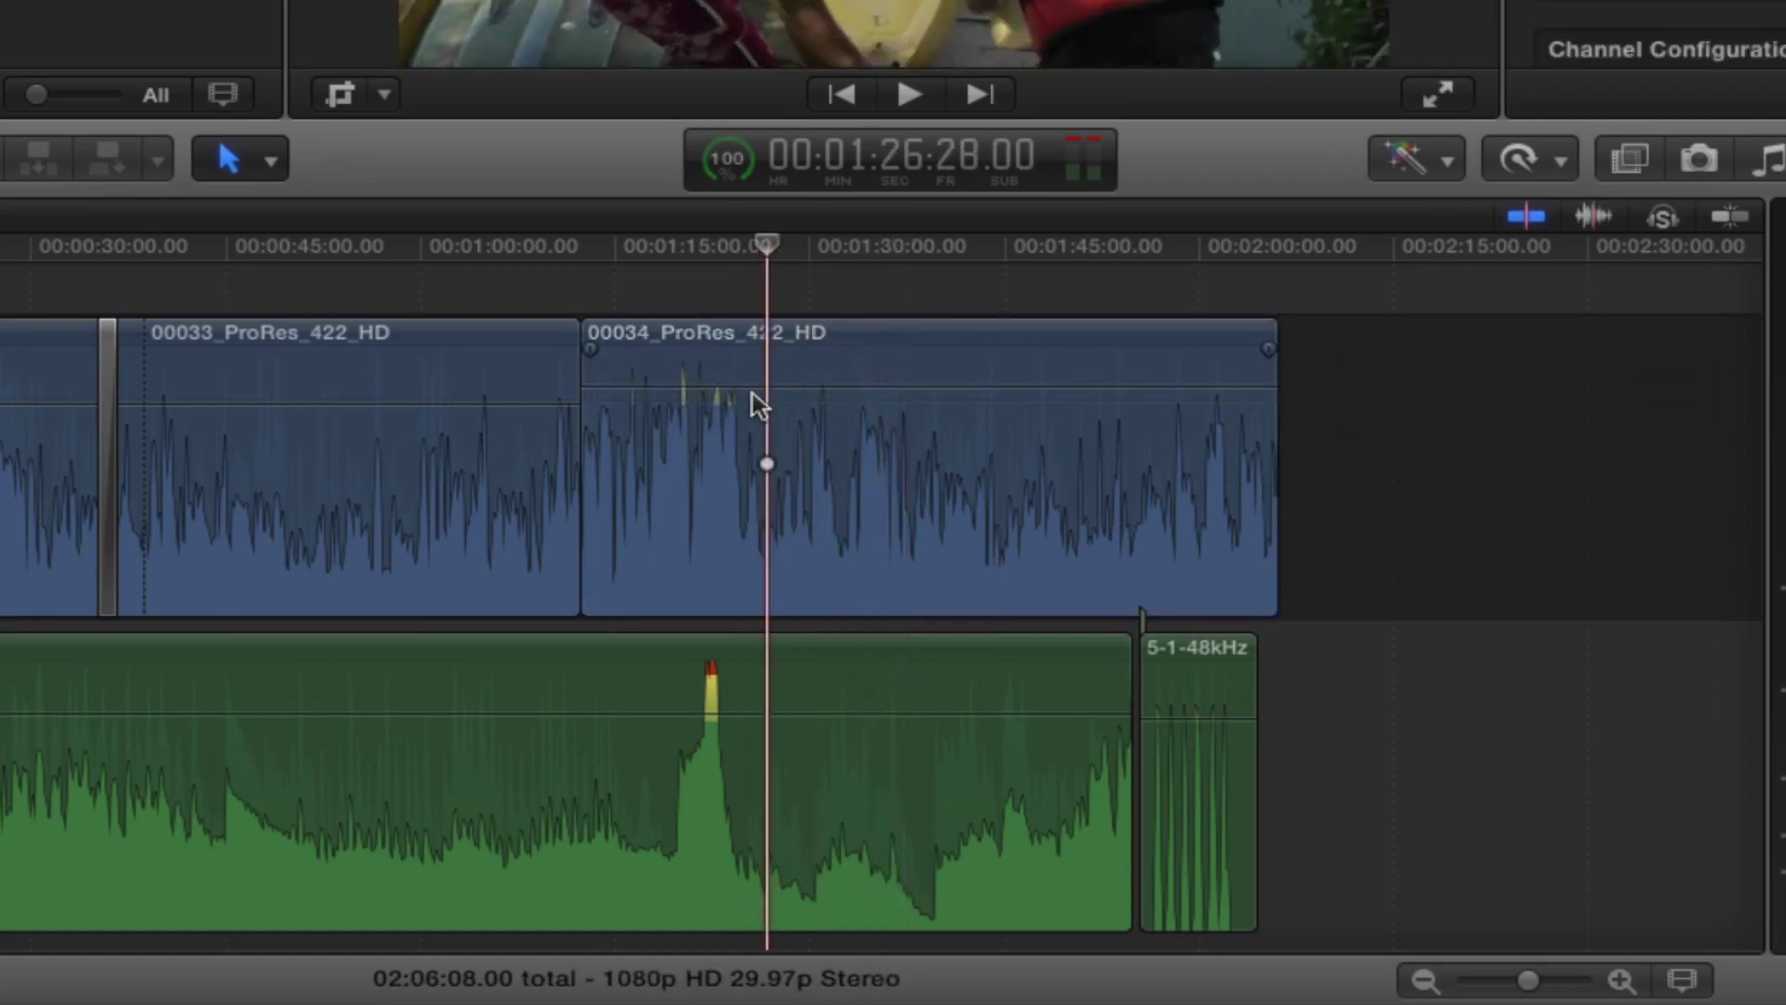
click(269, 161)
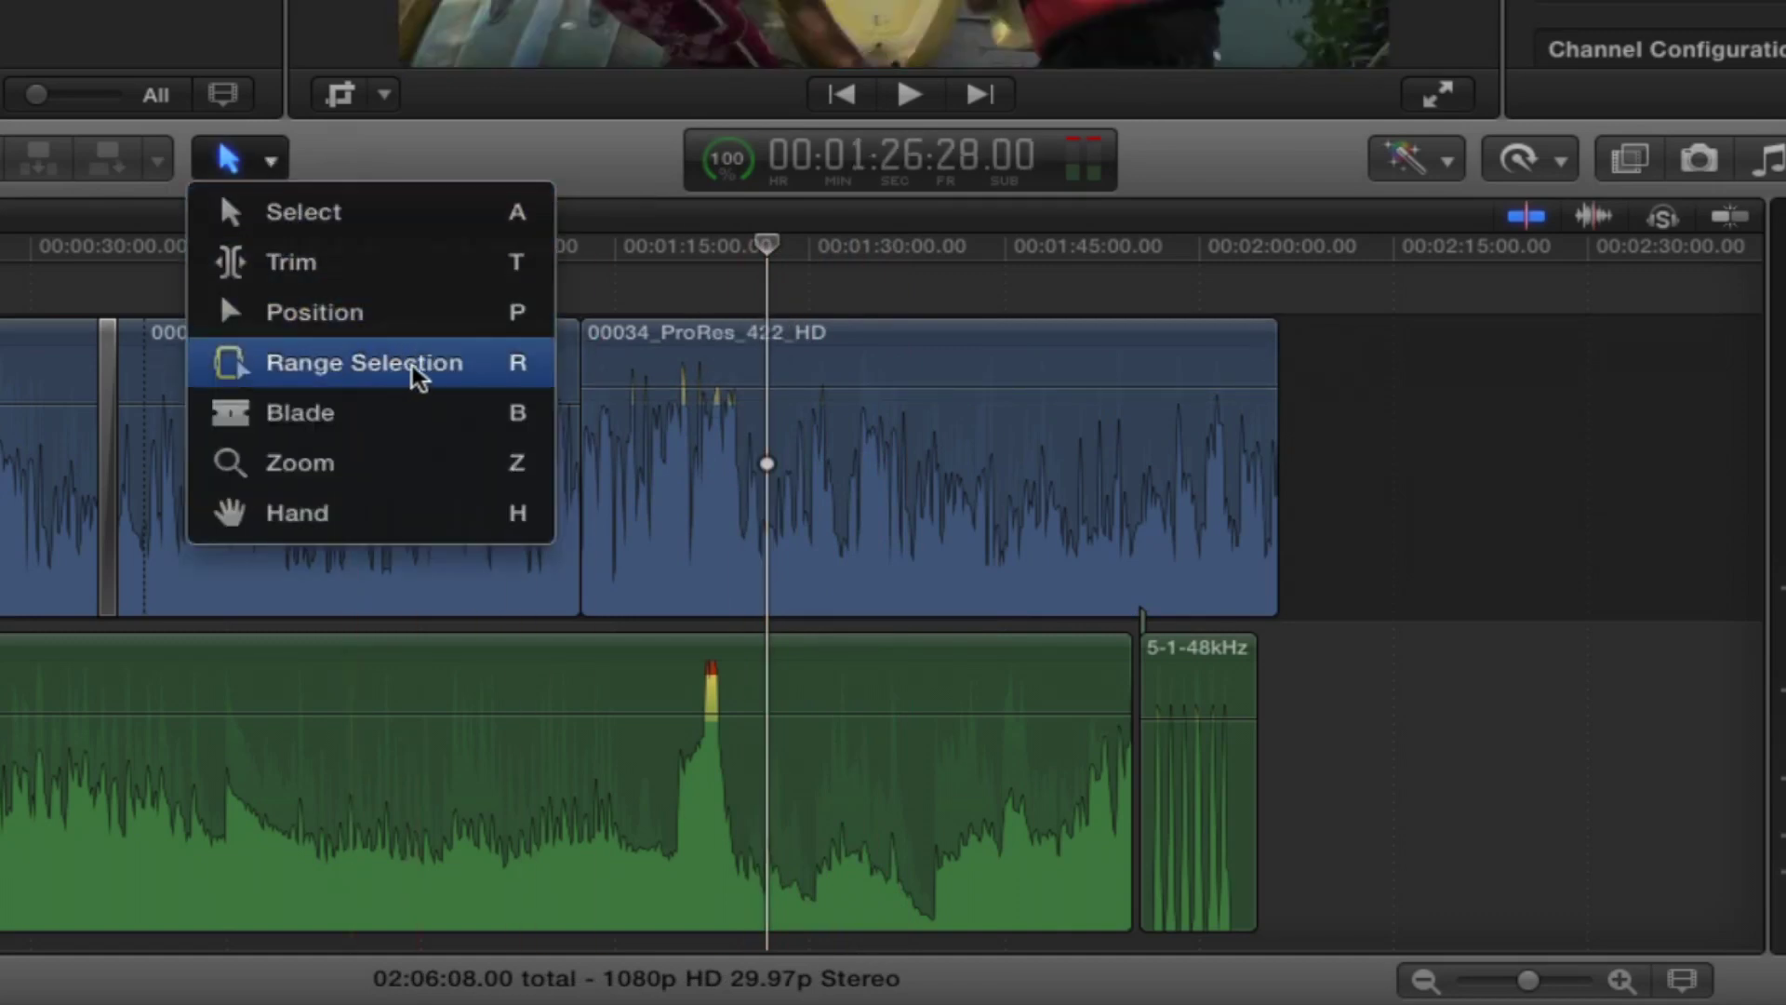
click(481, 371)
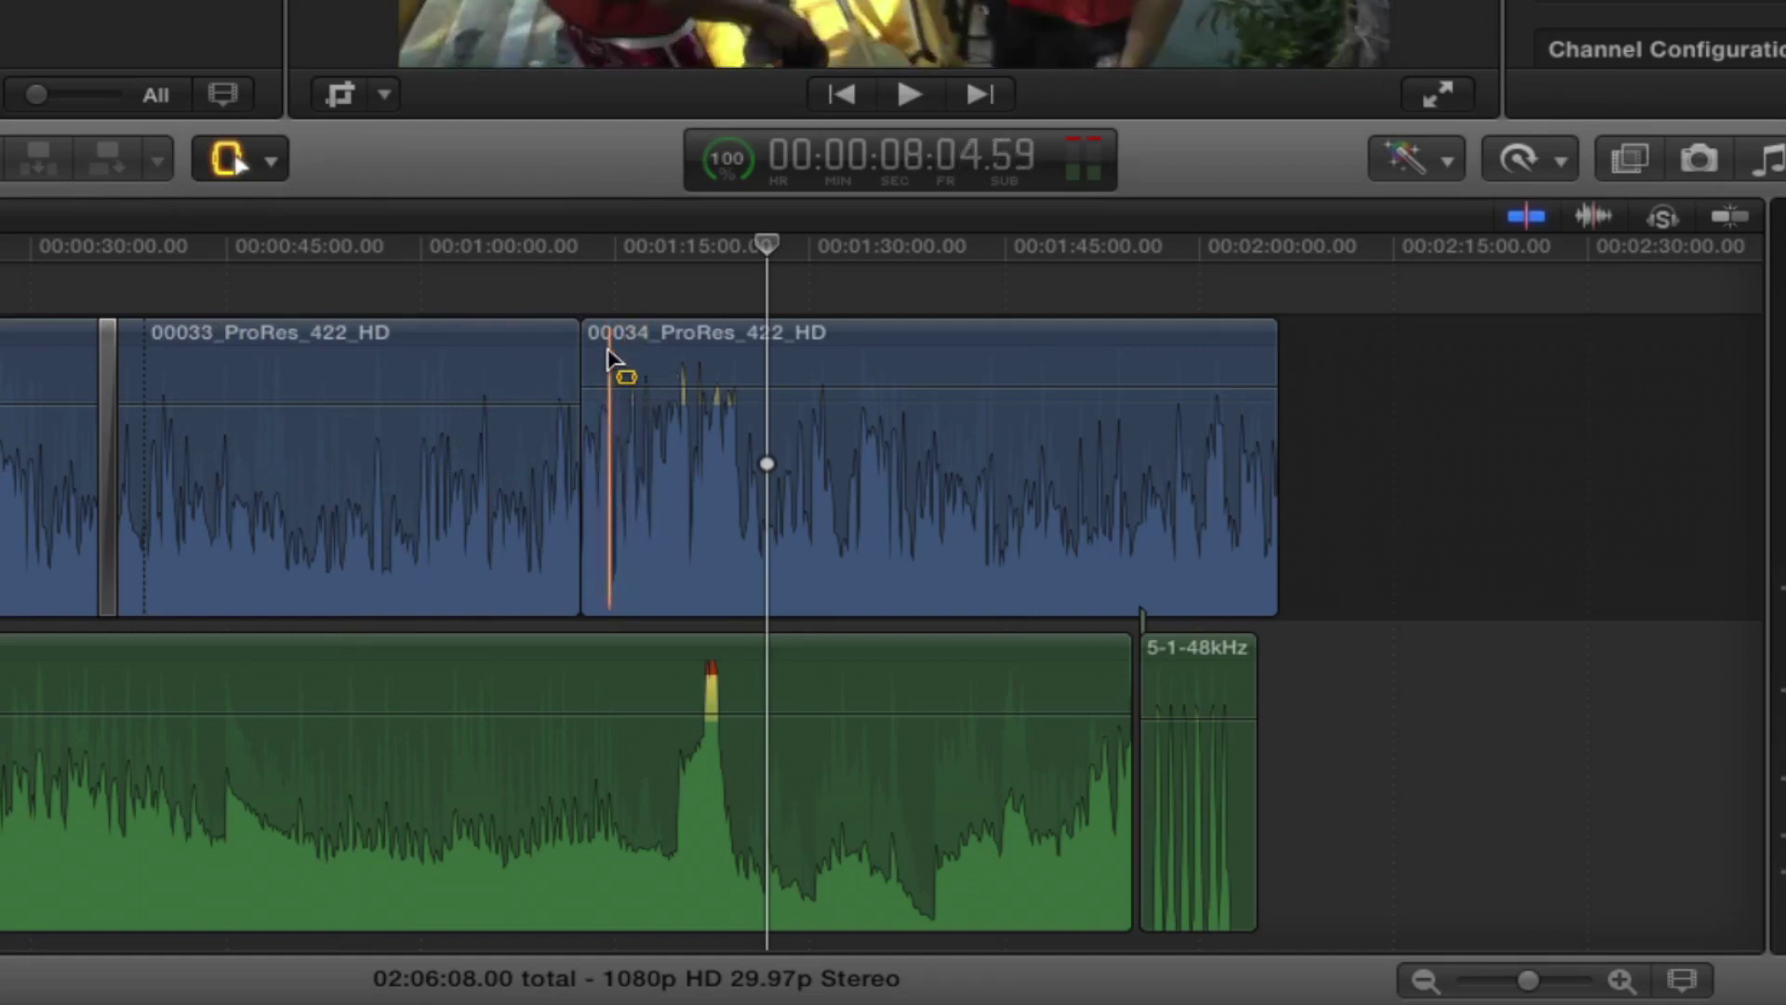
drag(614, 353, 690, 409)
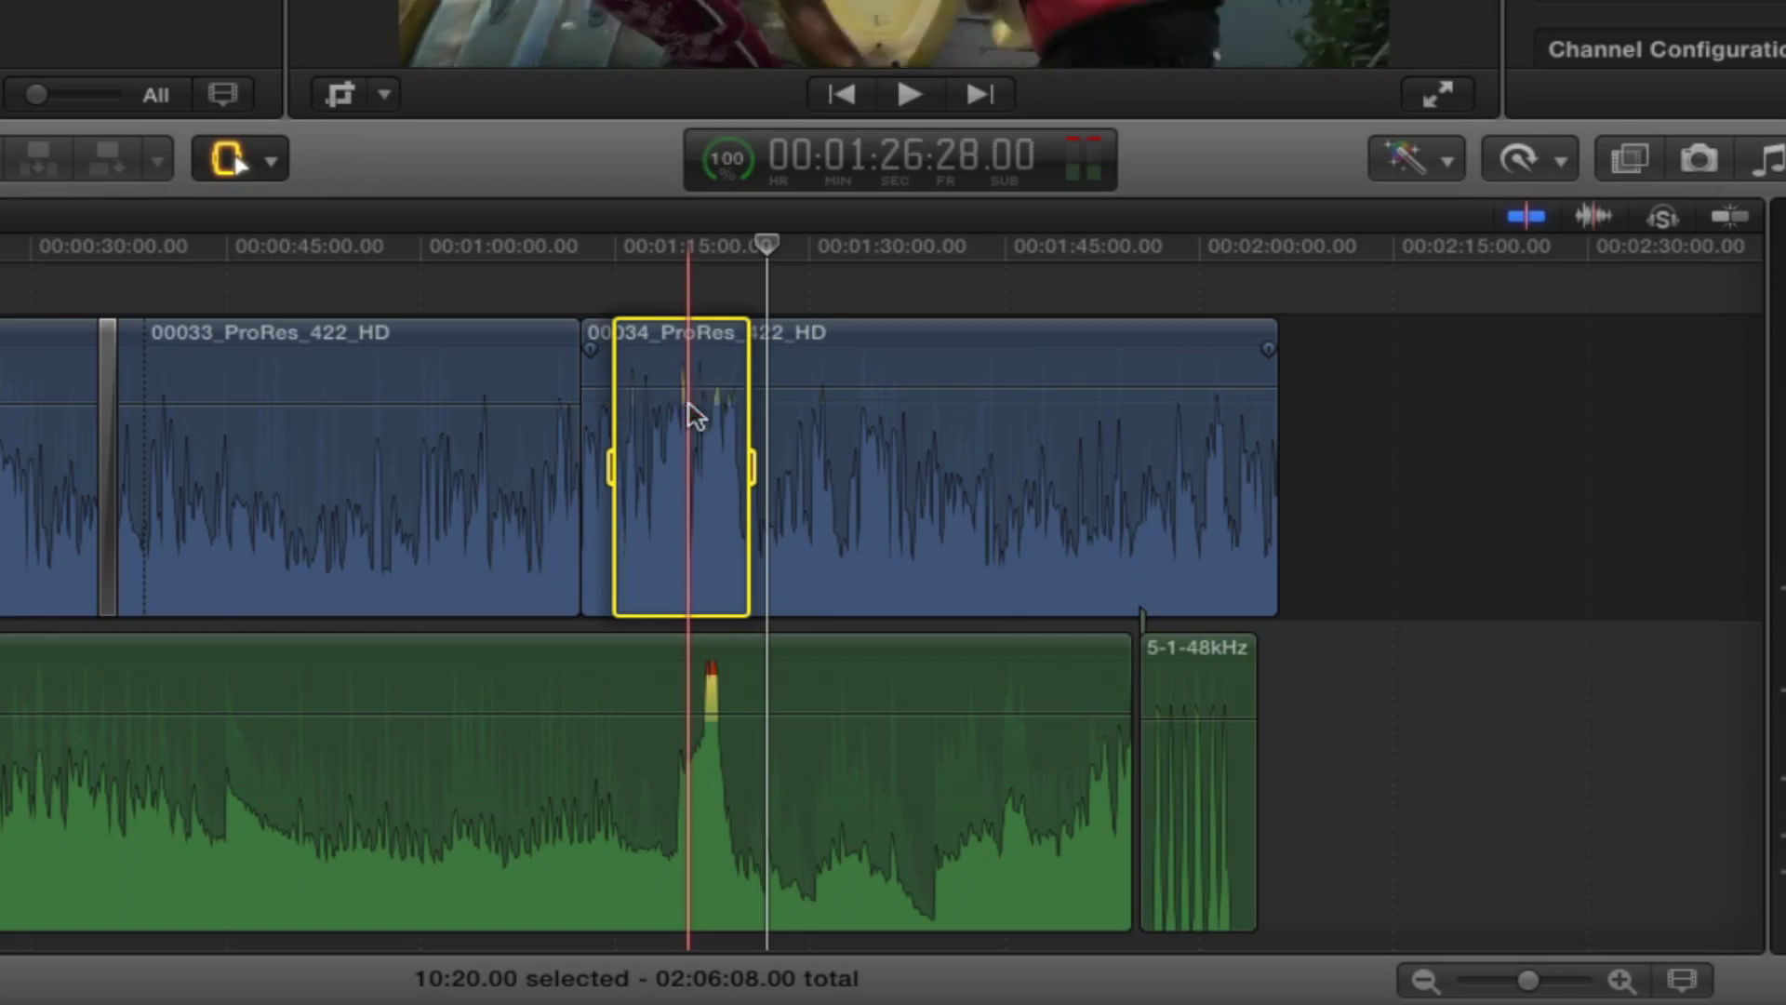
click(696, 416)
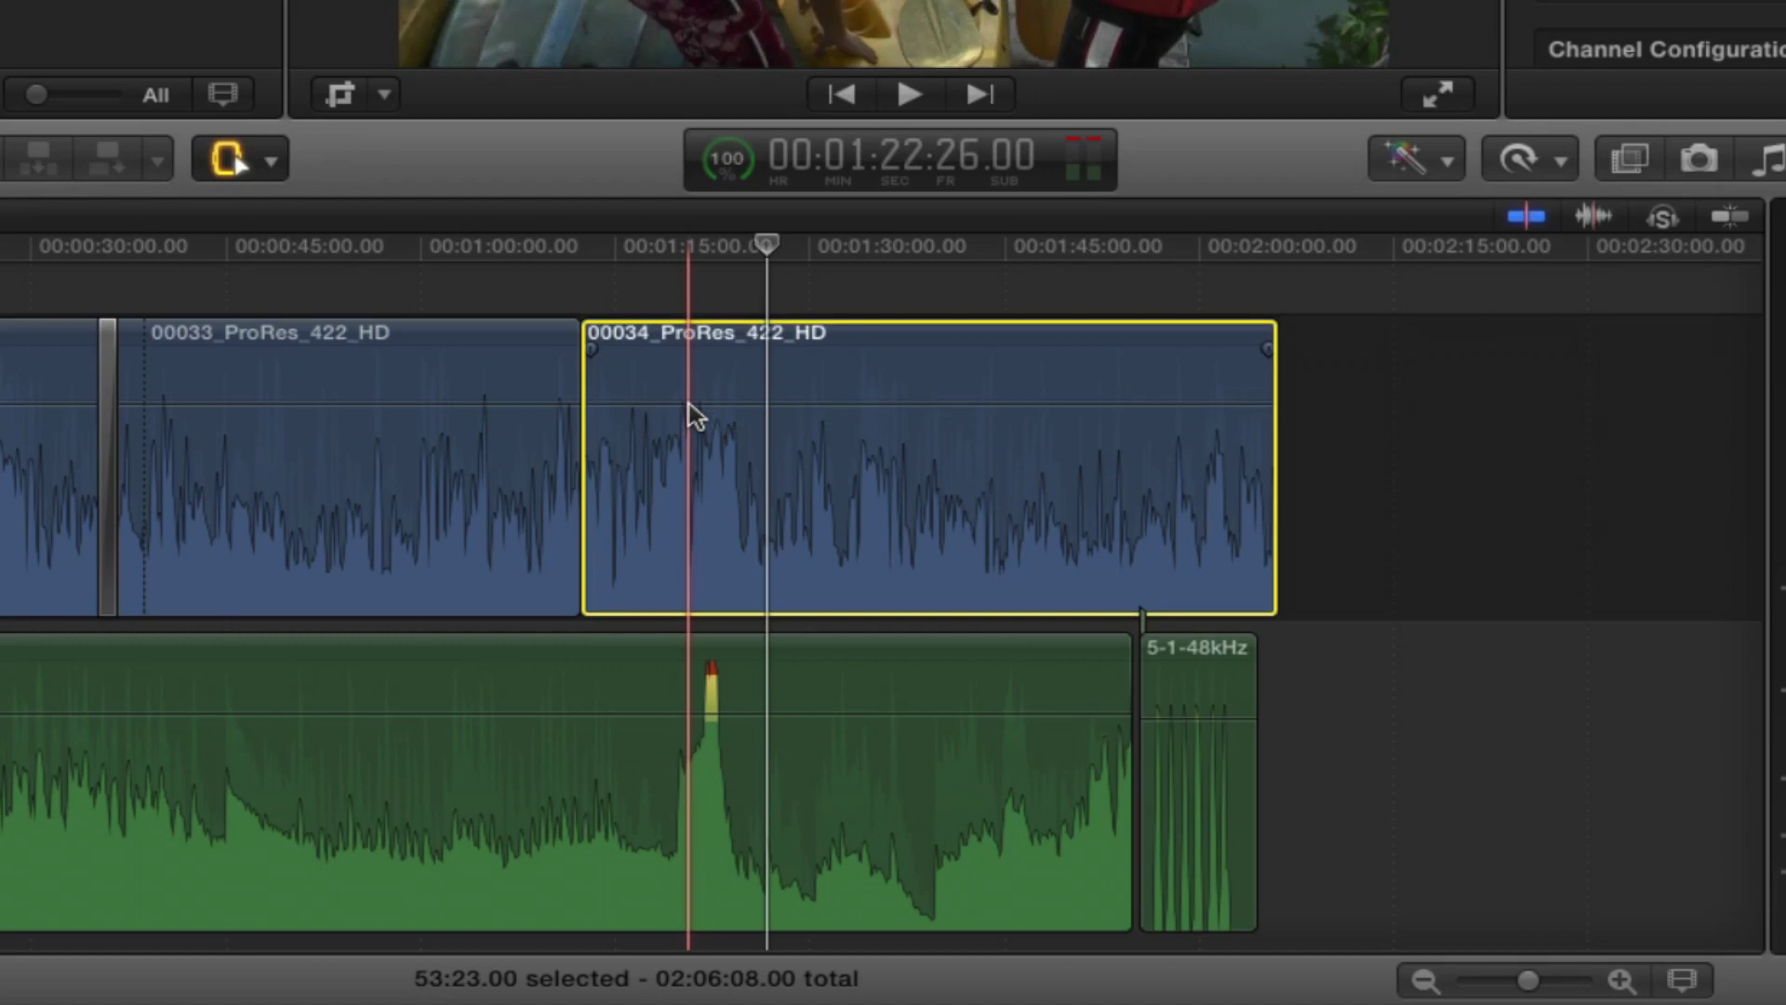
click(905, 291)
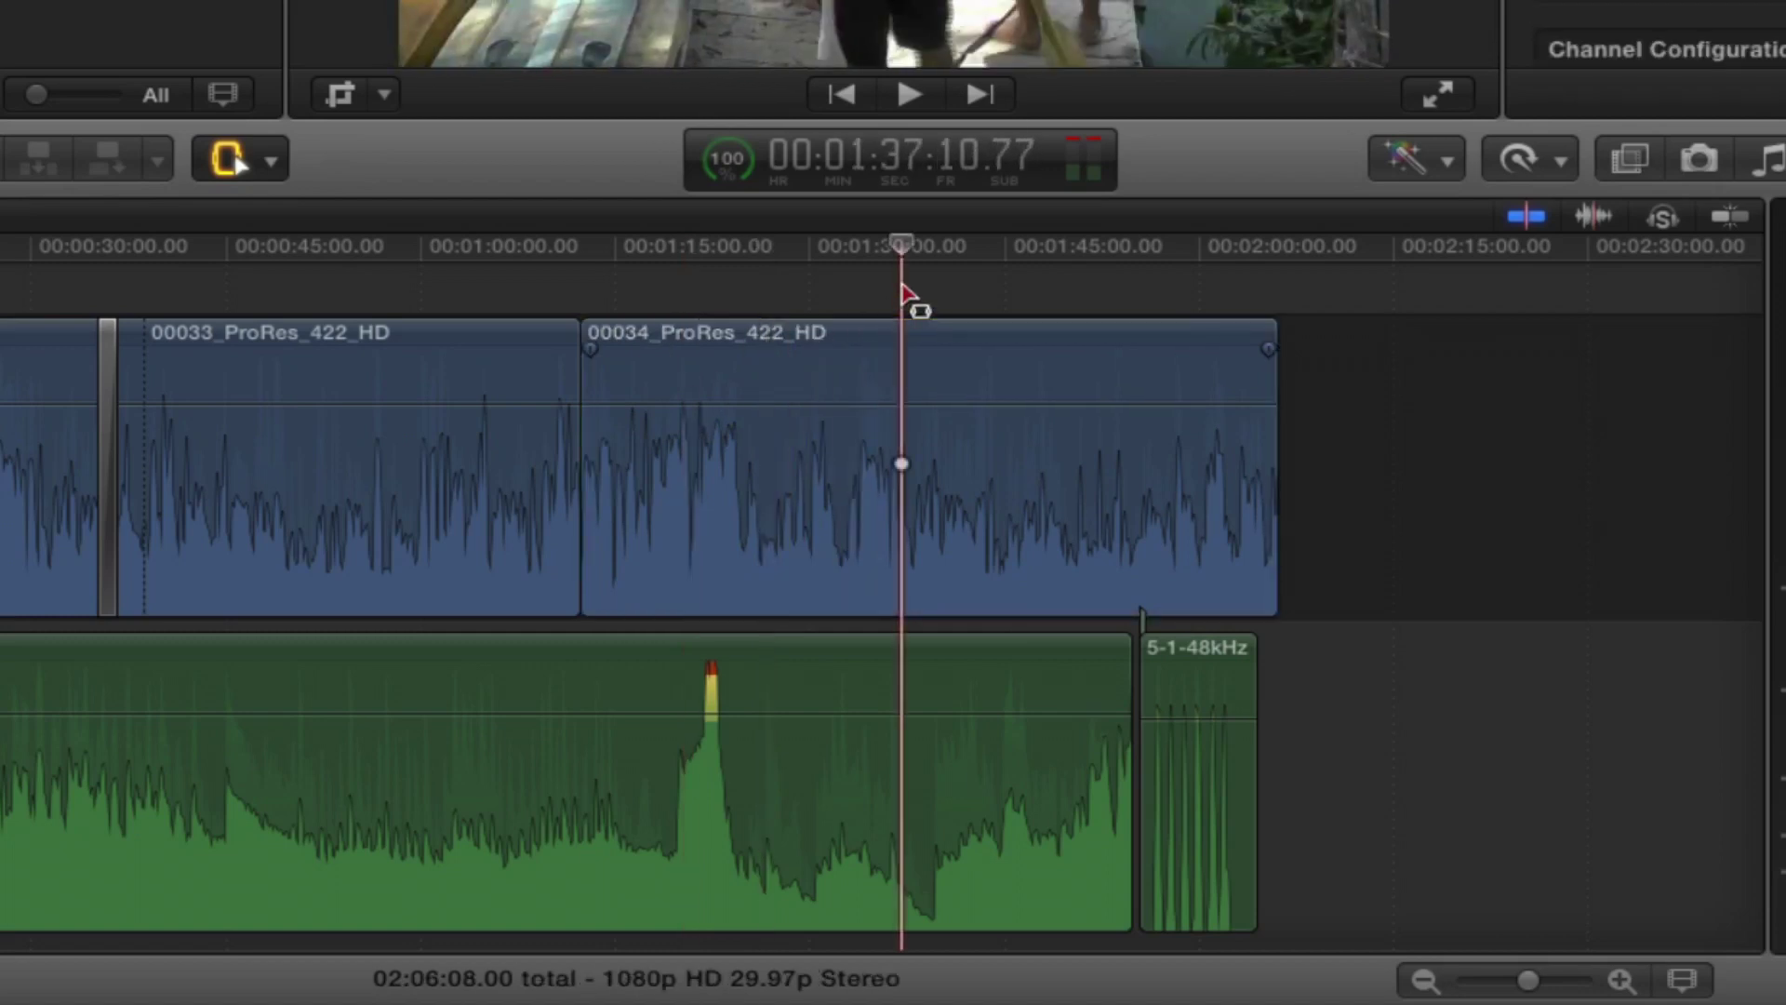
Step: With the Select tool, add four volume keyframes to clip 00034 and dip the middle to -3 dB
click(274, 168)
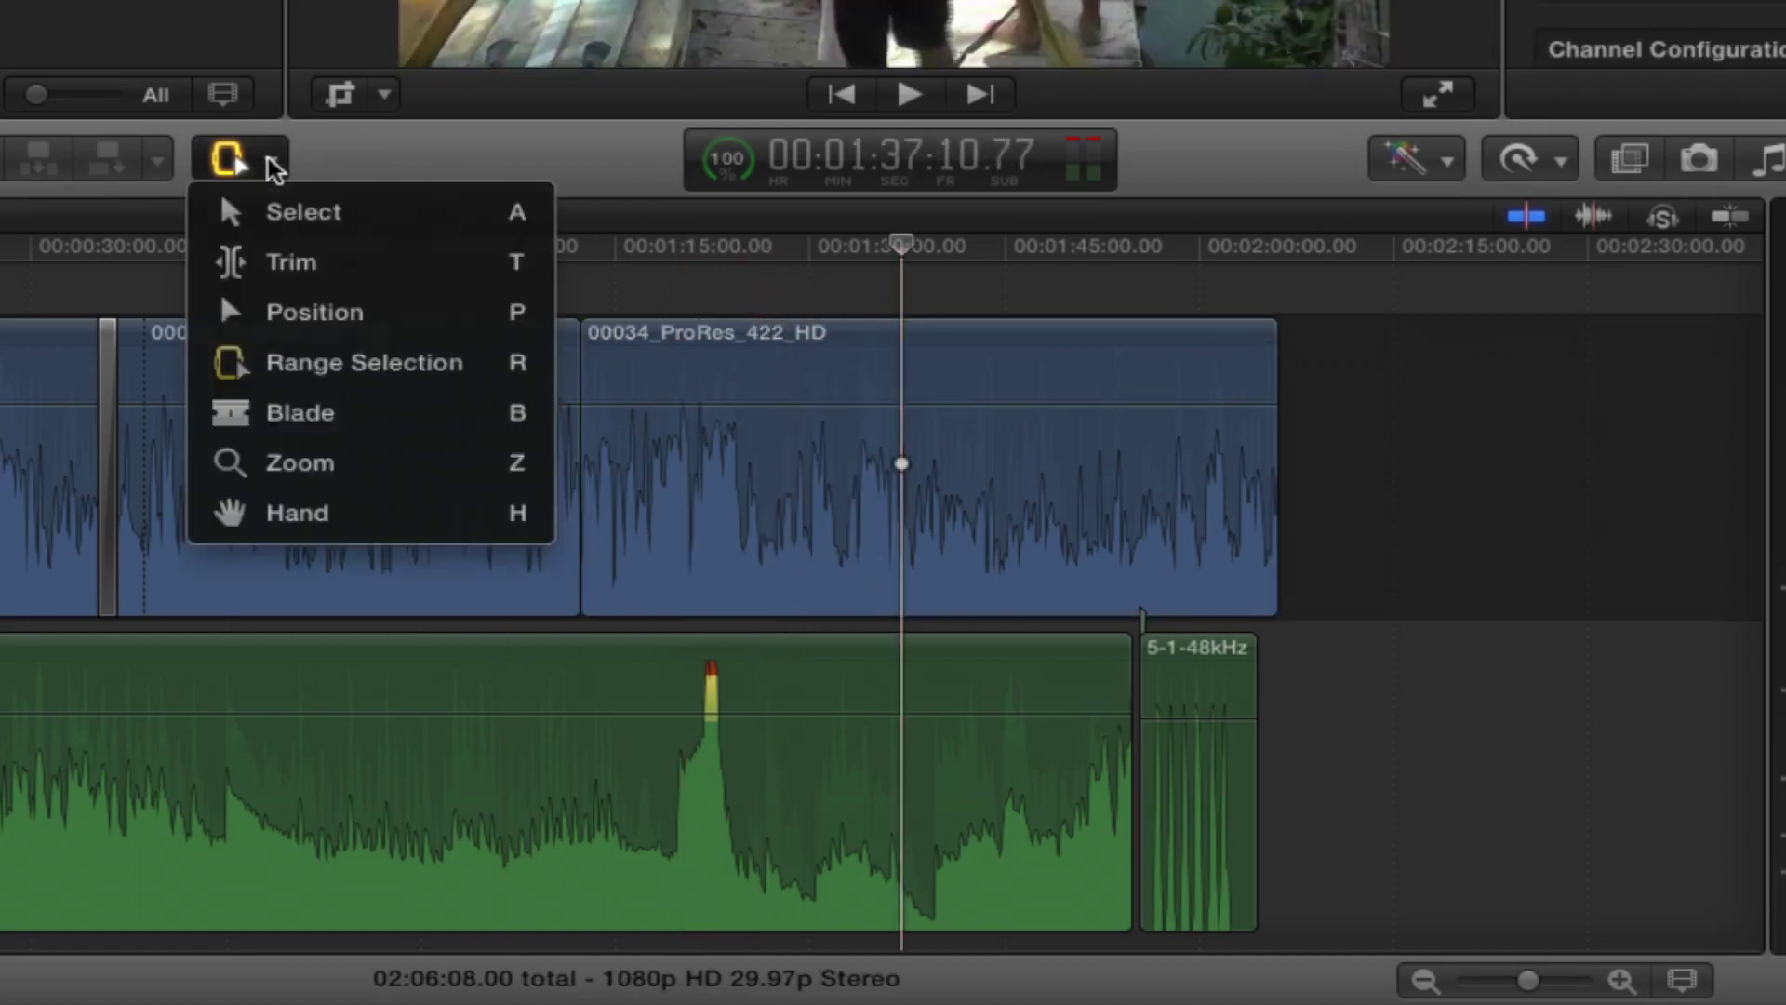
click(319, 224)
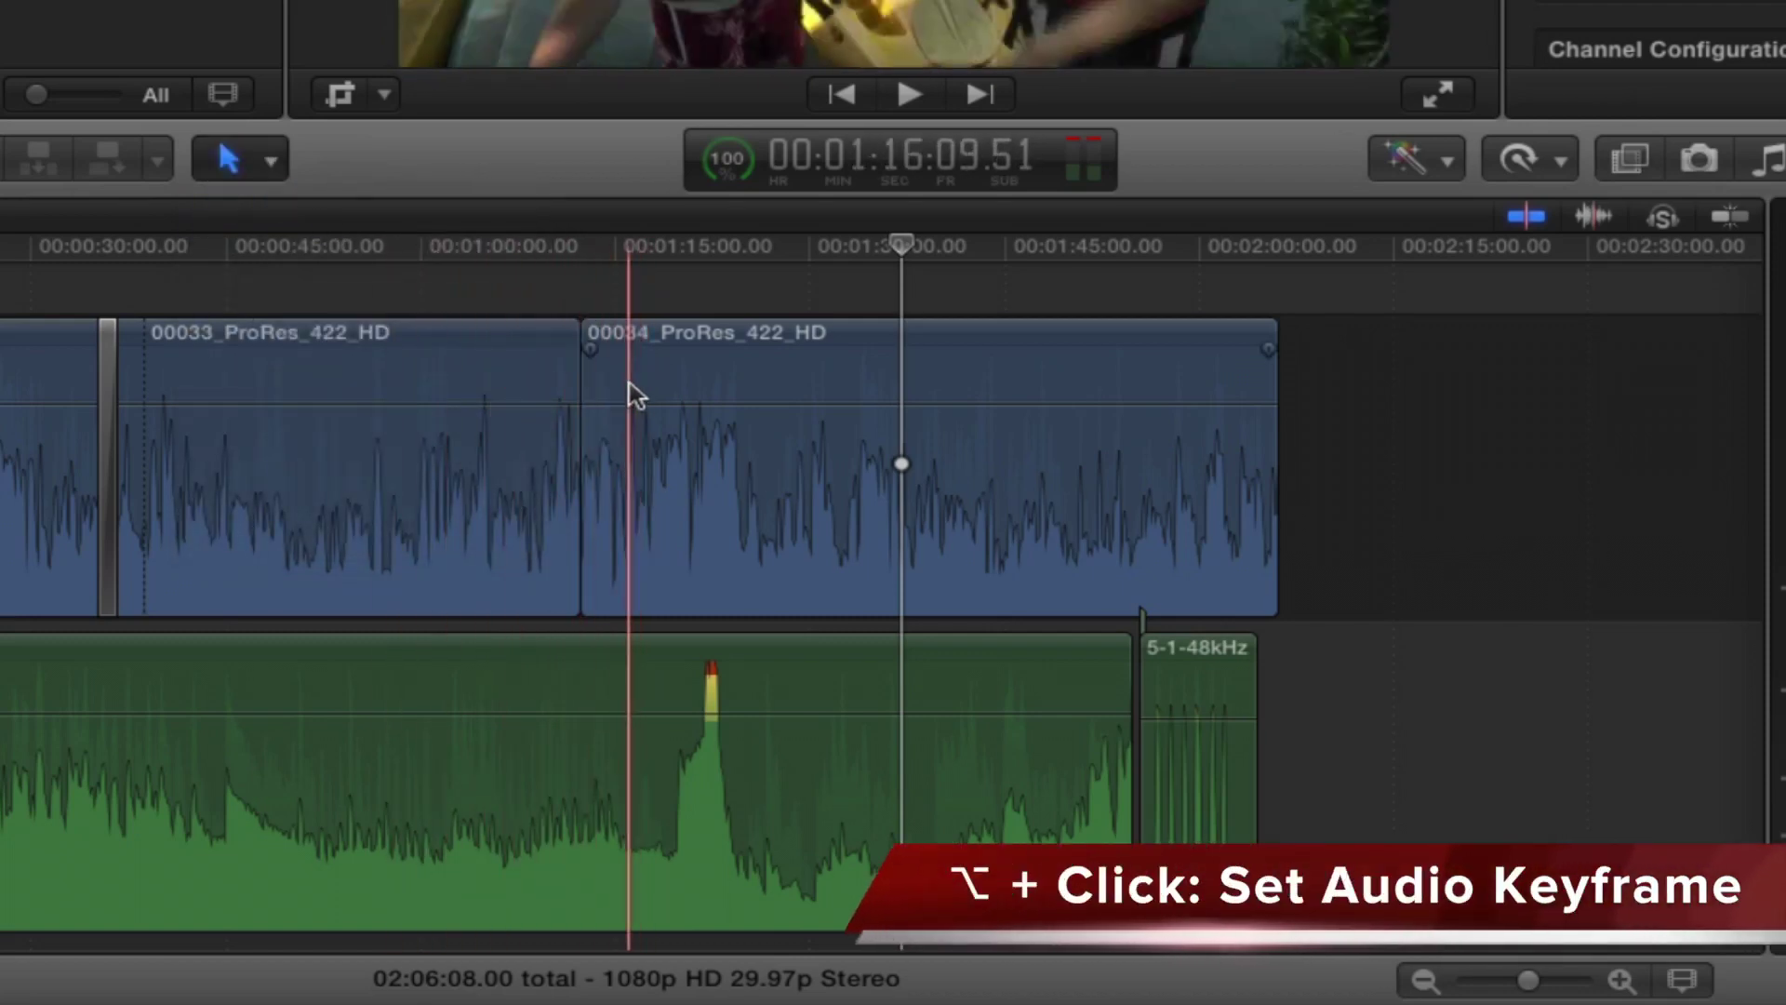
mouse_move(628, 400)
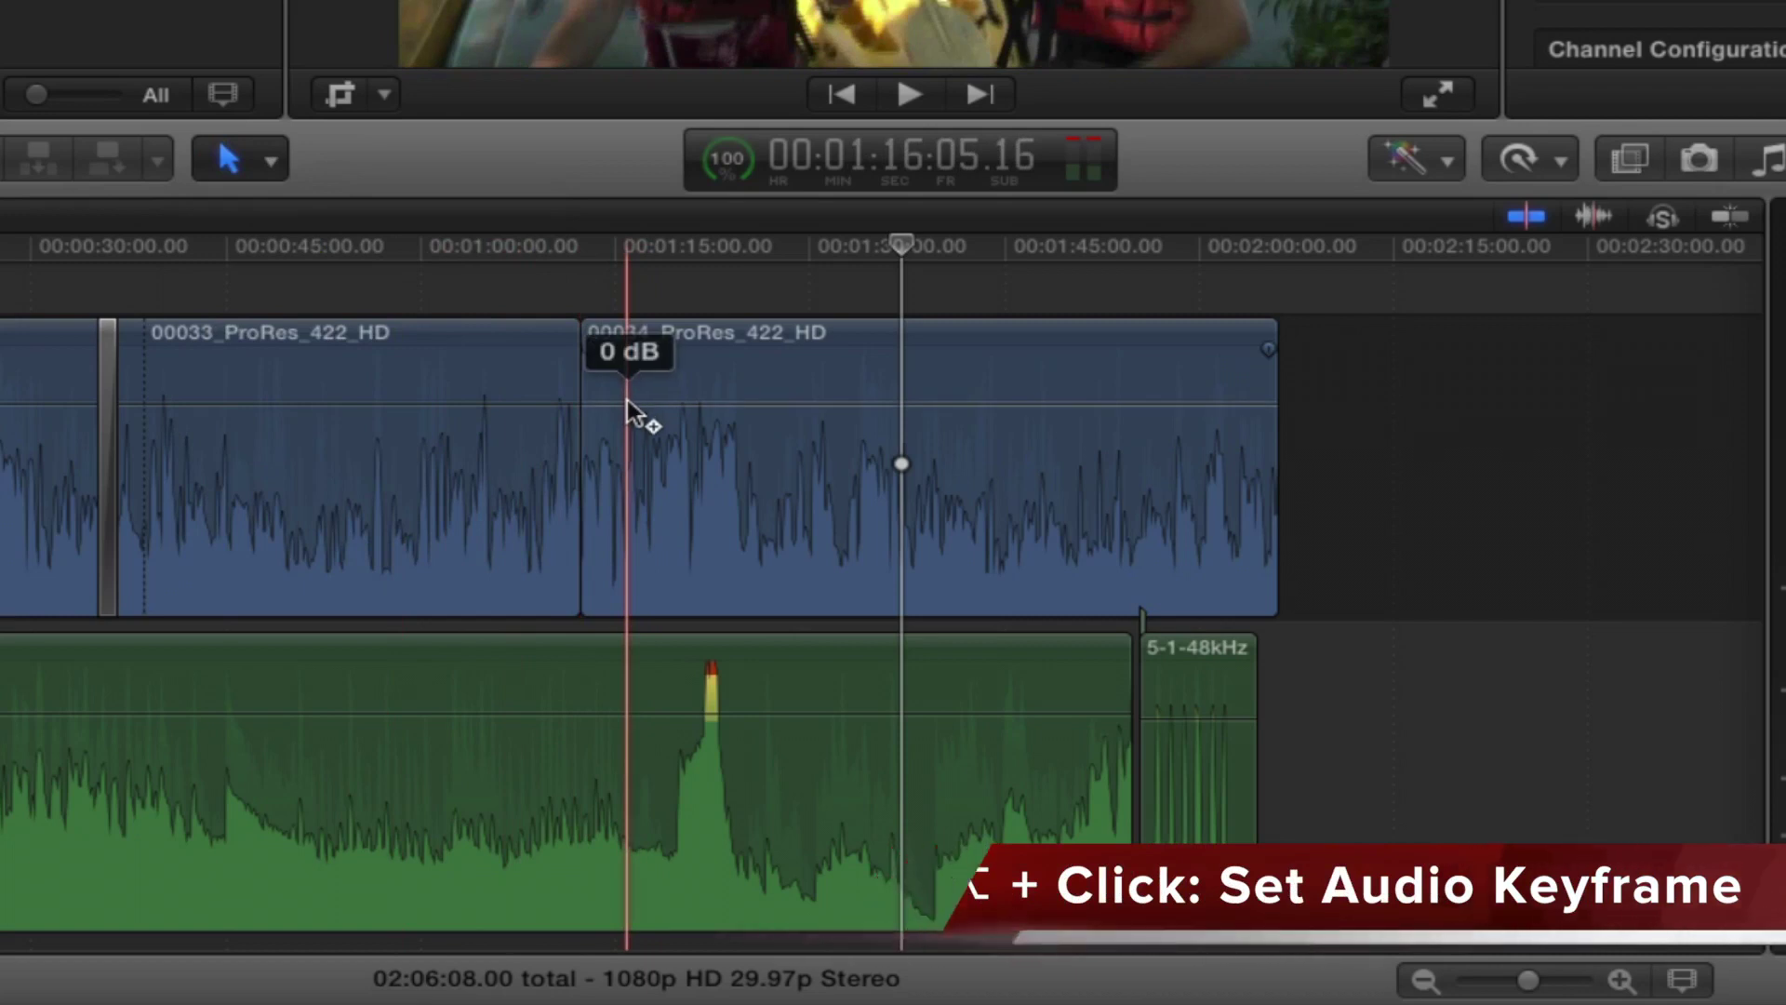
alt+click(628, 403)
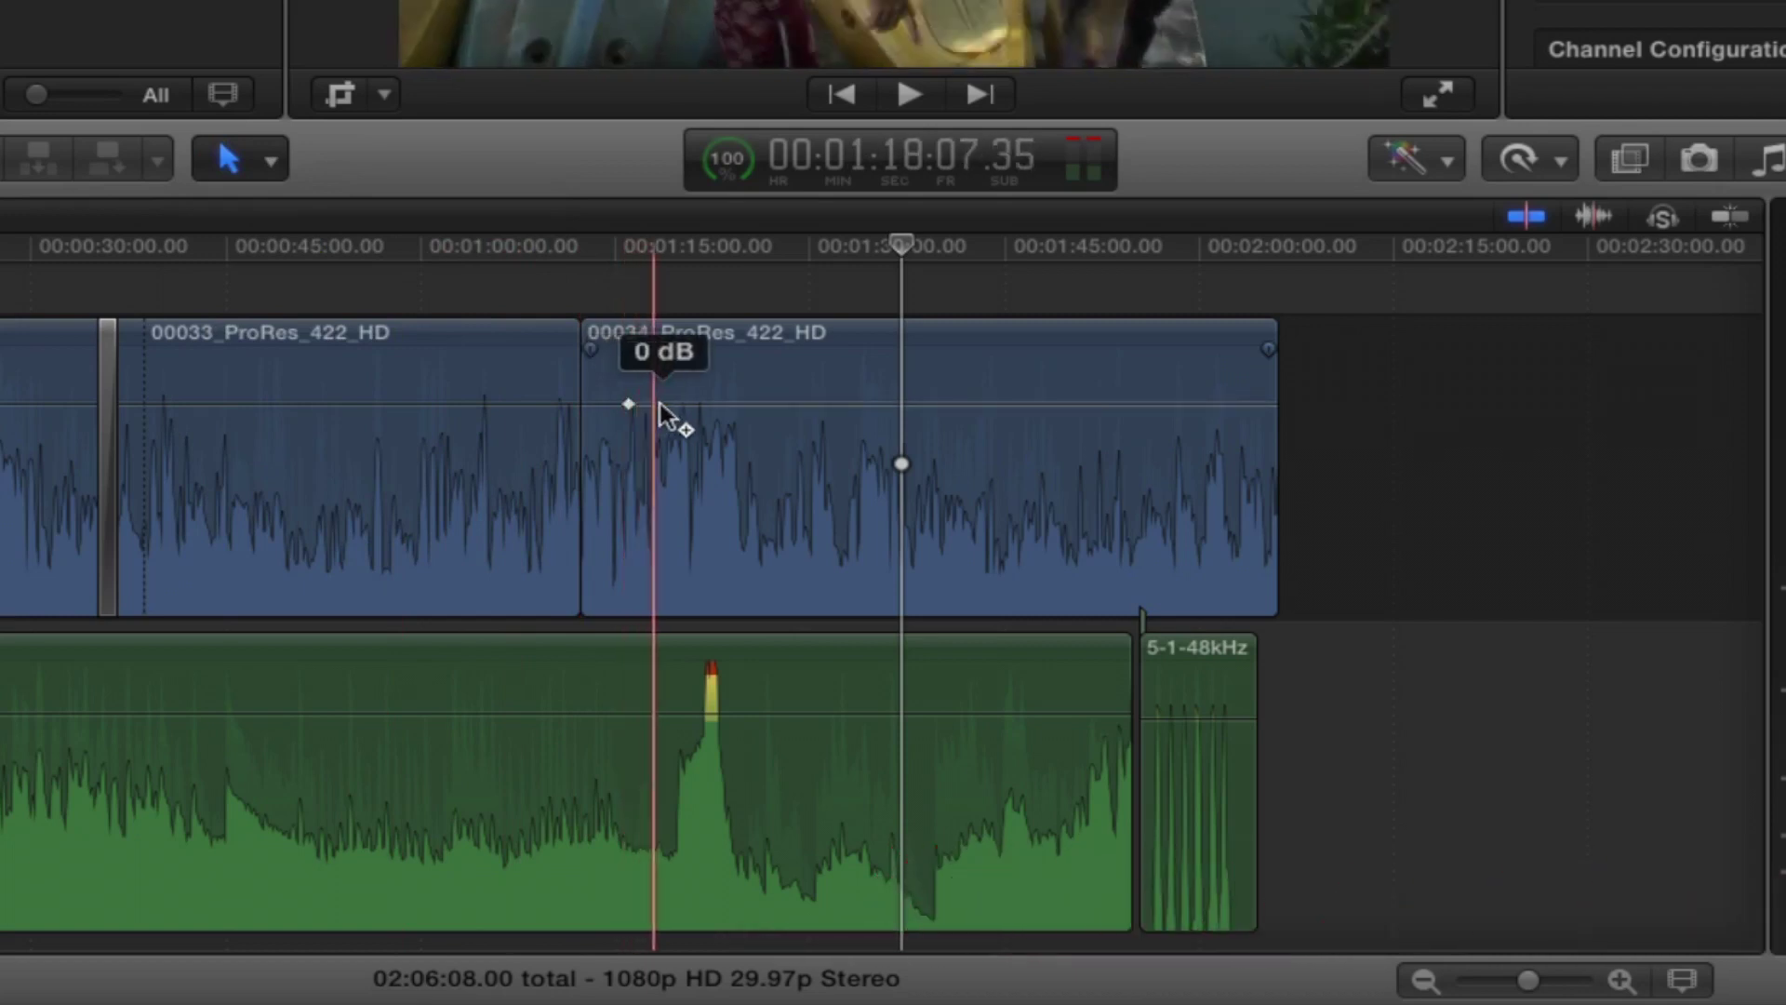
alt+click(664, 403)
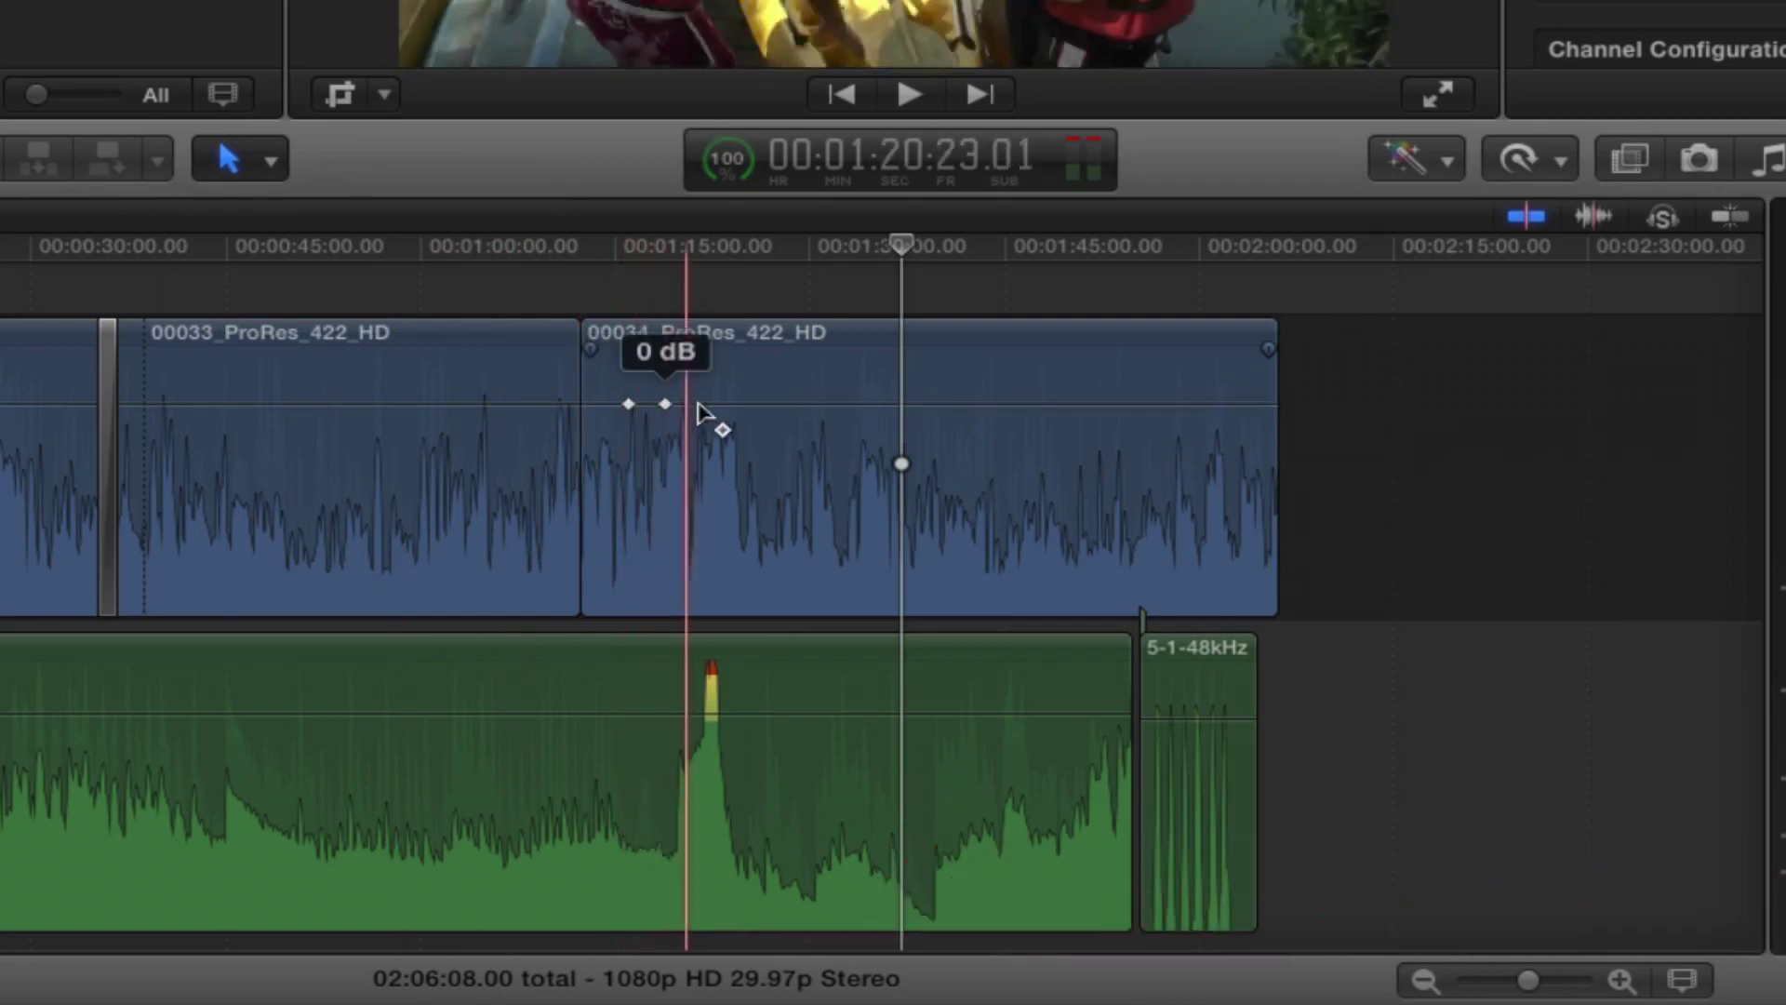
alt+click(776, 404)
alt+click(821, 403)
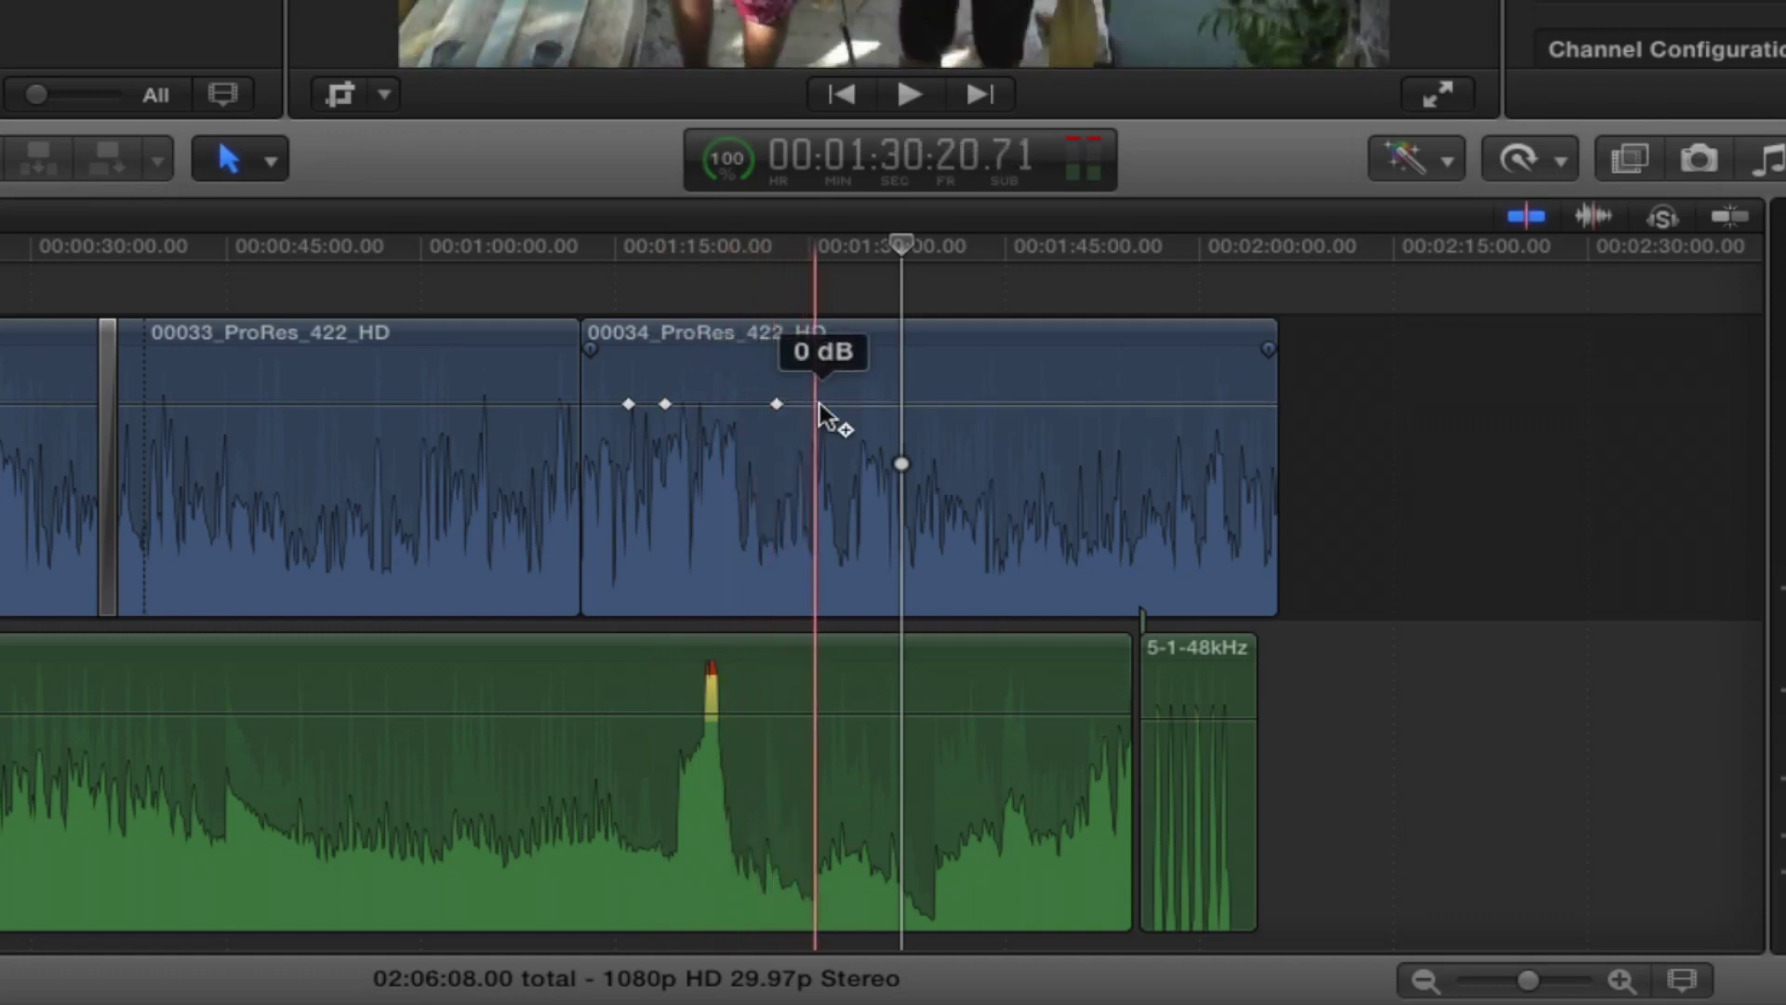
mouse_move(725, 402)
mouse_down()
mouse_move(727, 421)
mouse_move(725, 383)
mouse_move(733, 418)
mouse_up()
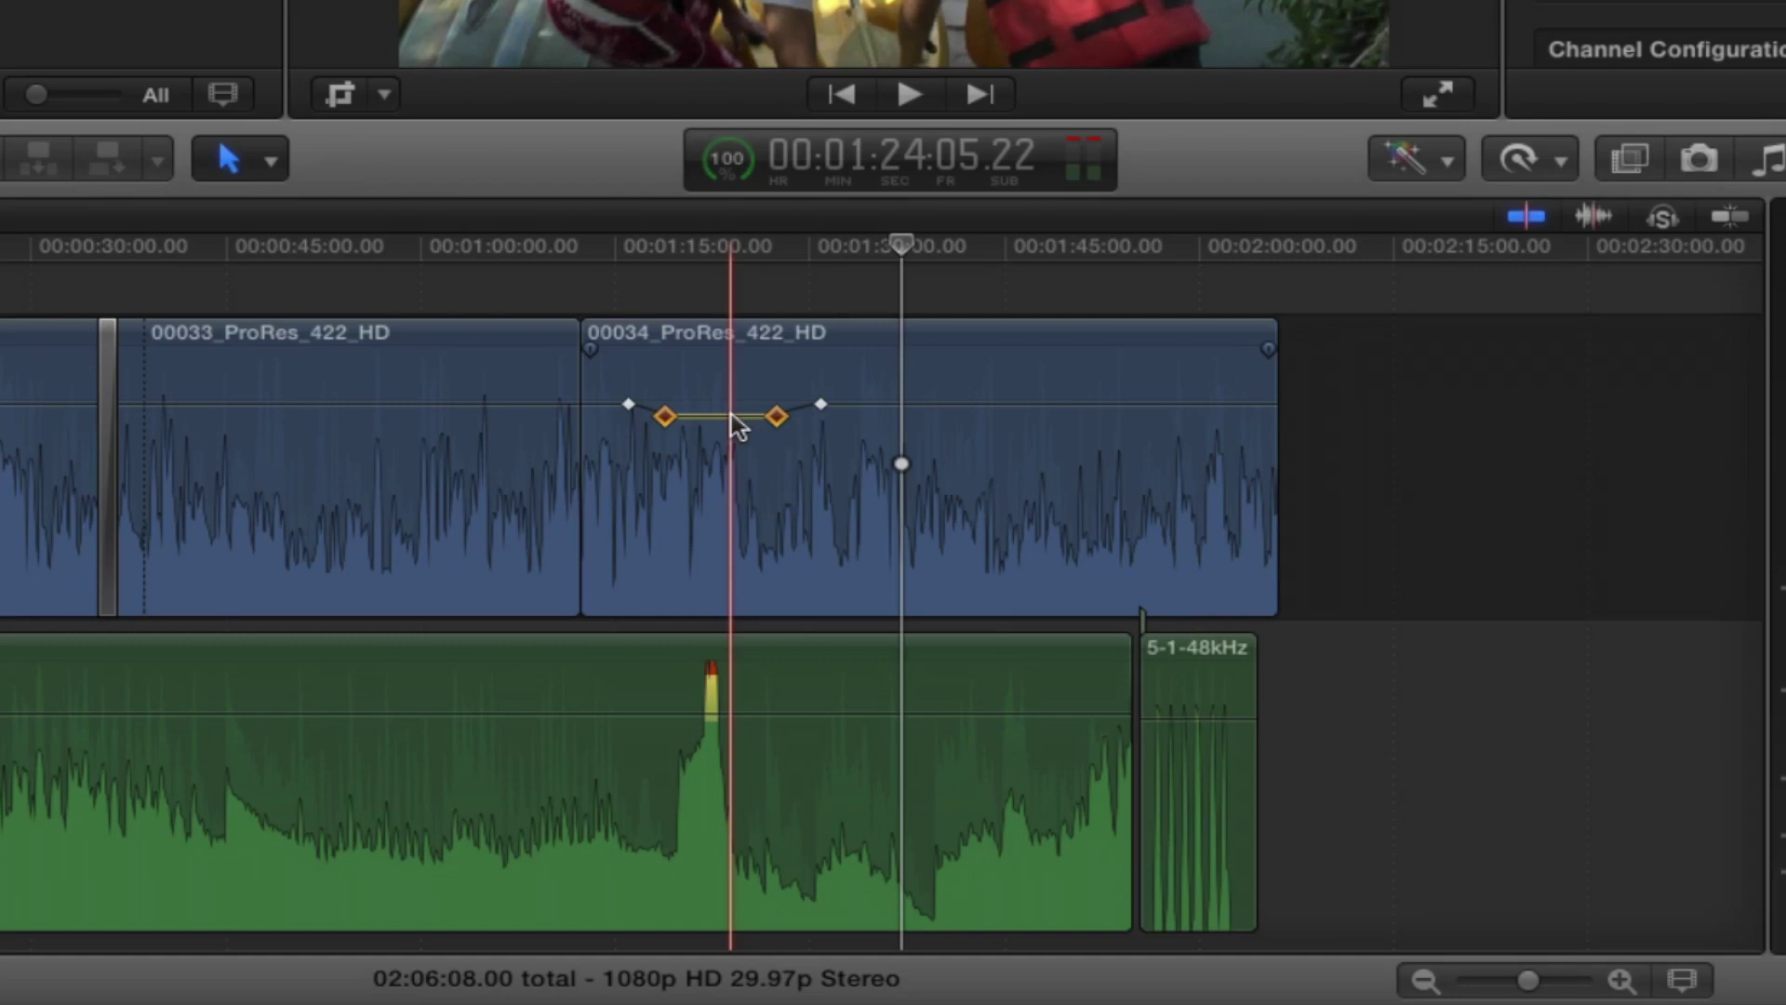
click(958, 337)
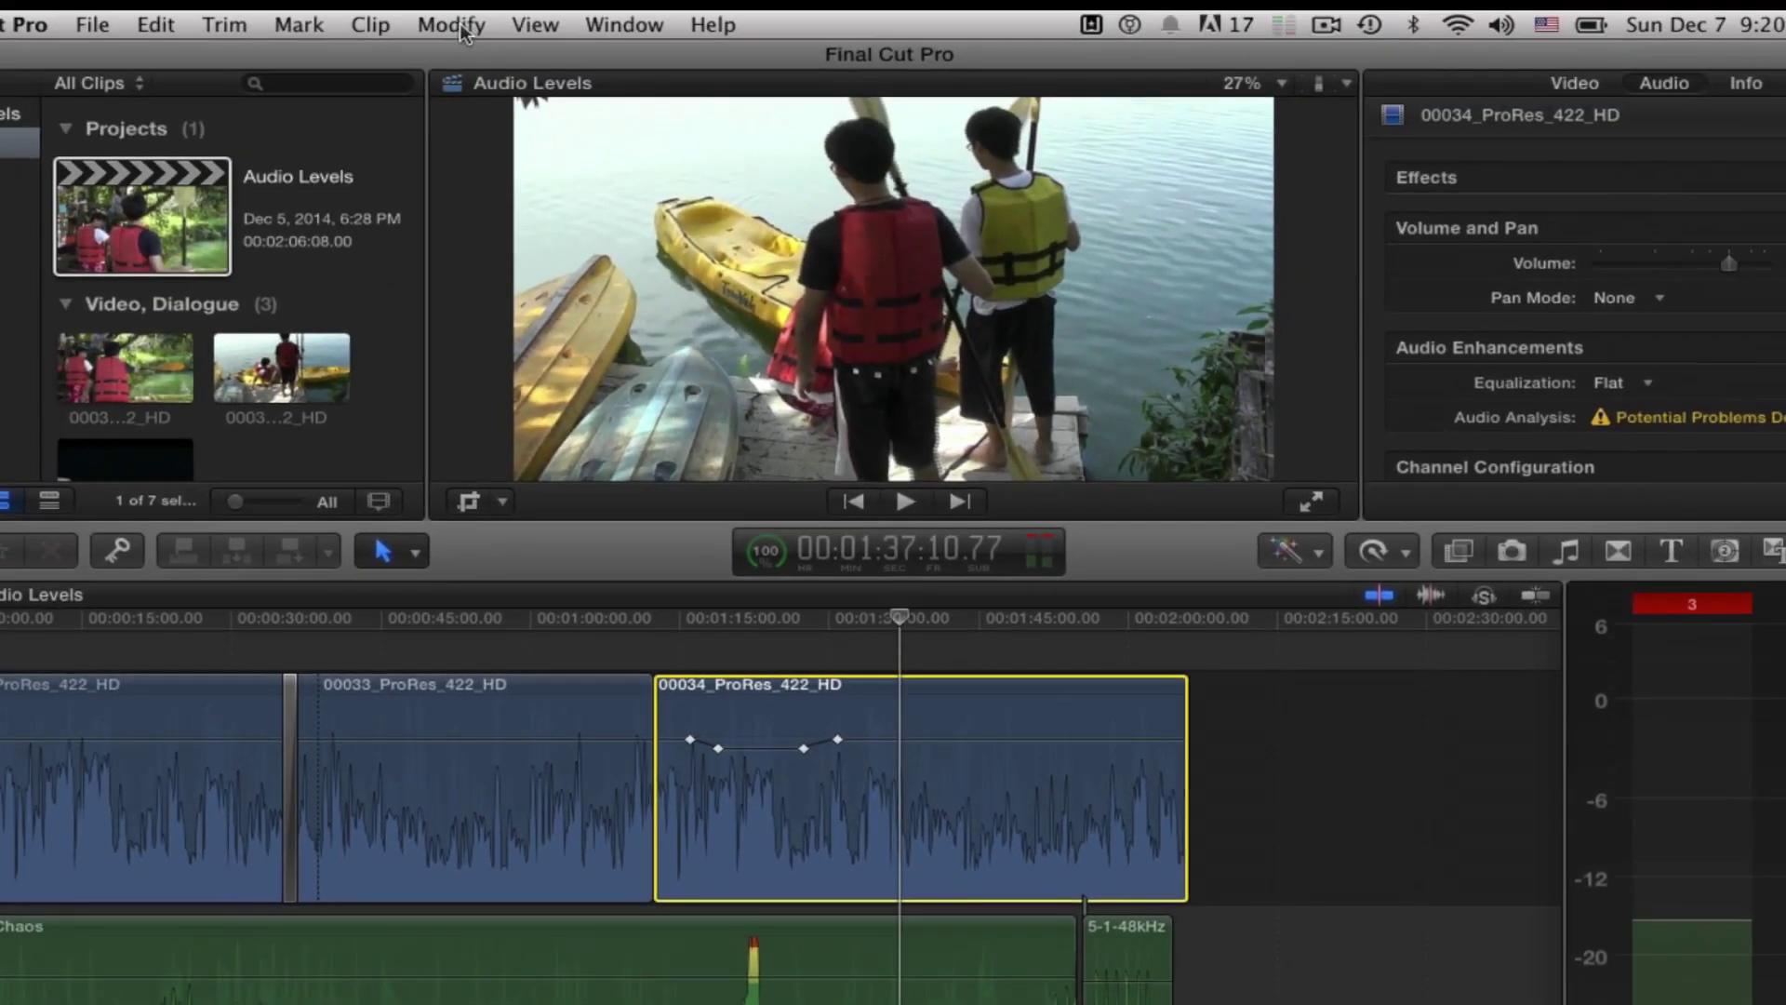
click(456, 26)
mouse_move(798, 260)
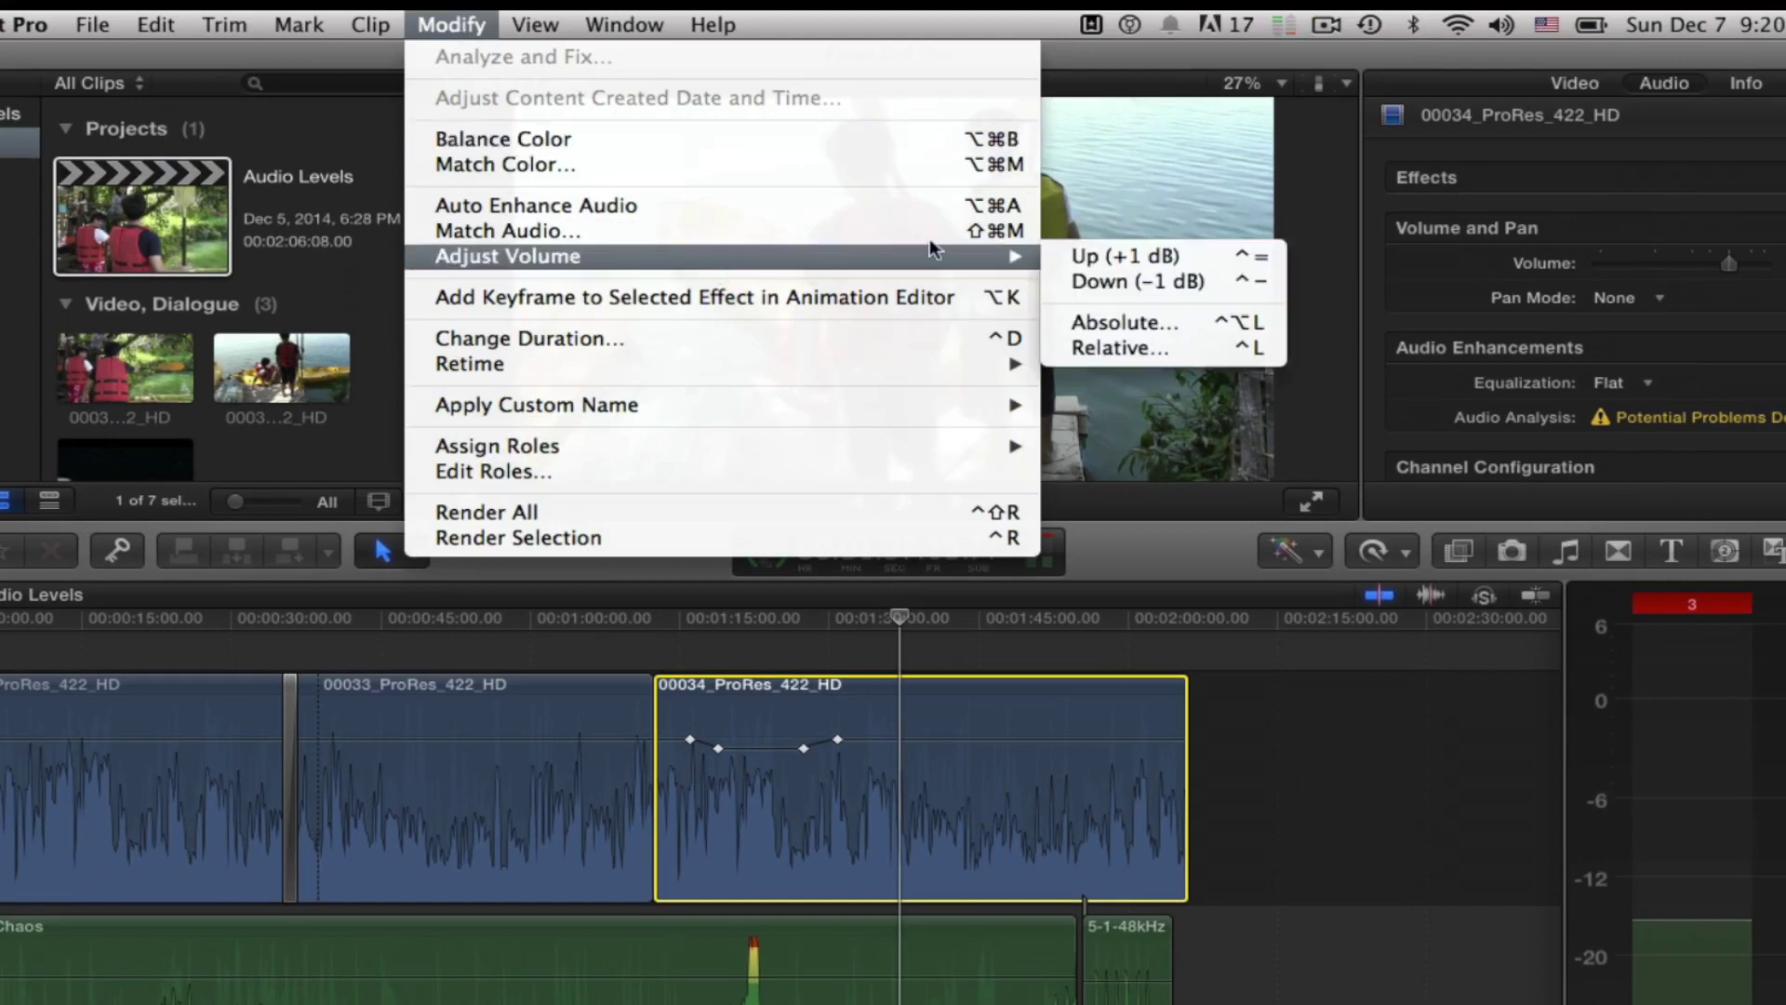
mouse_move(1018, 258)
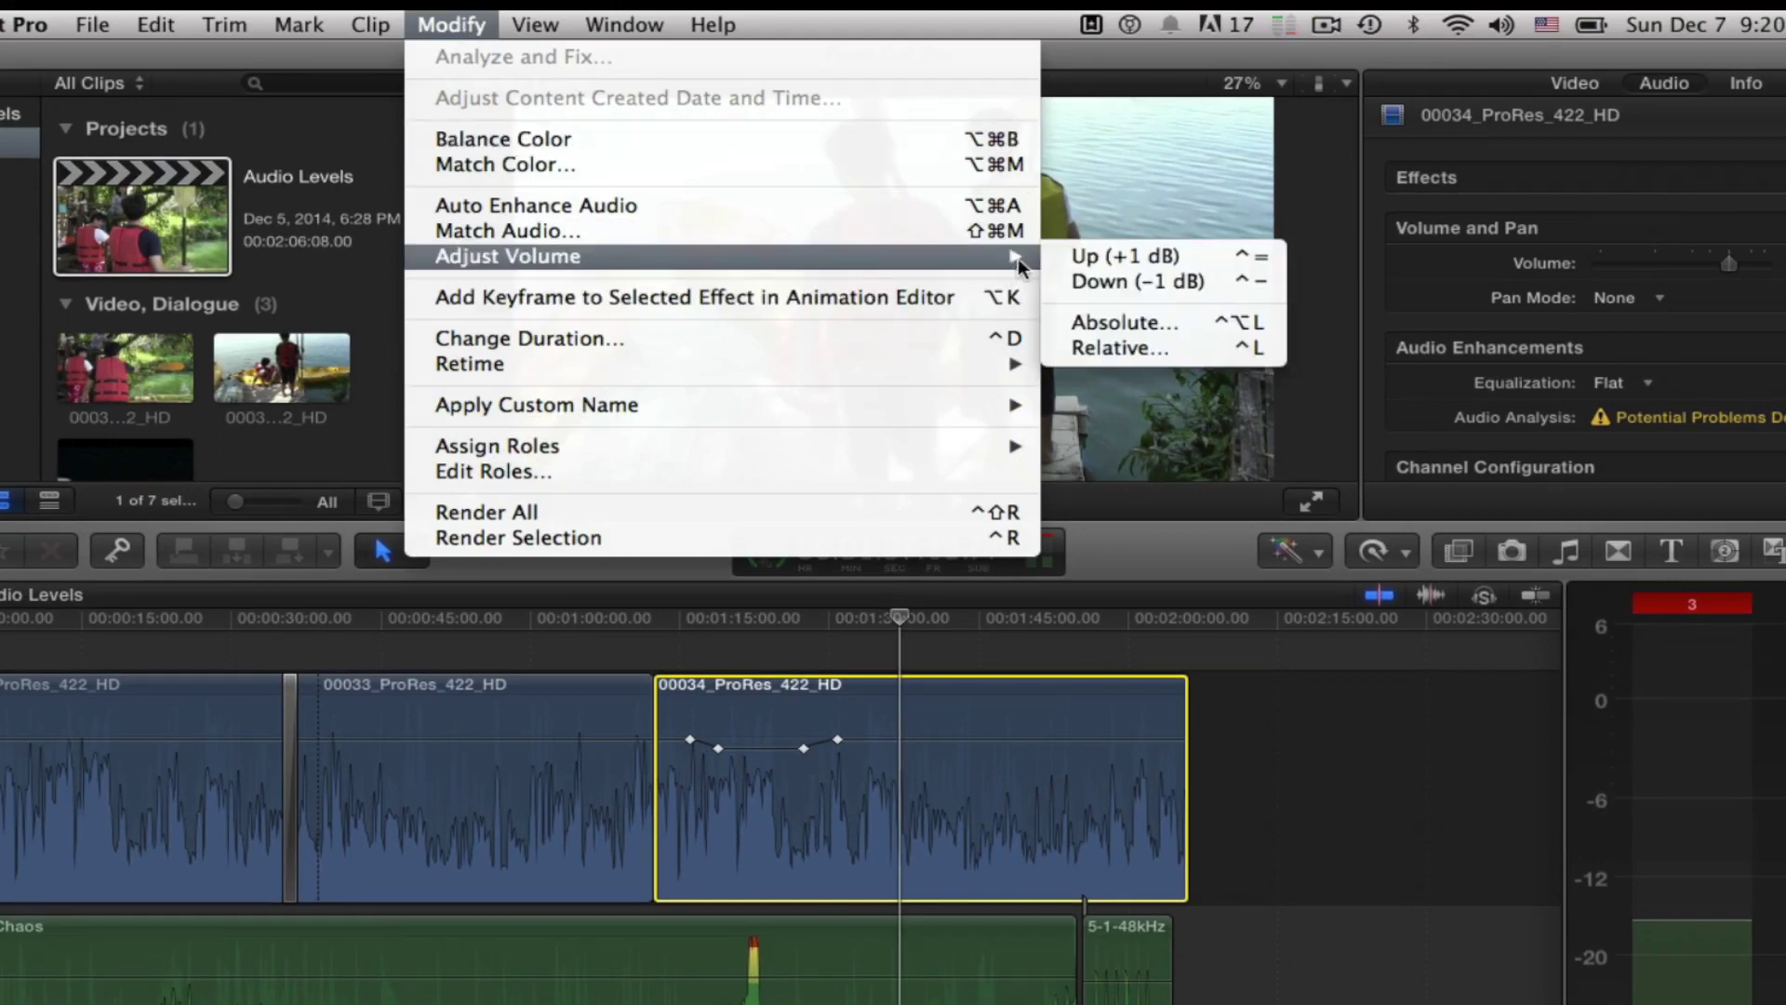
click(1118, 322)
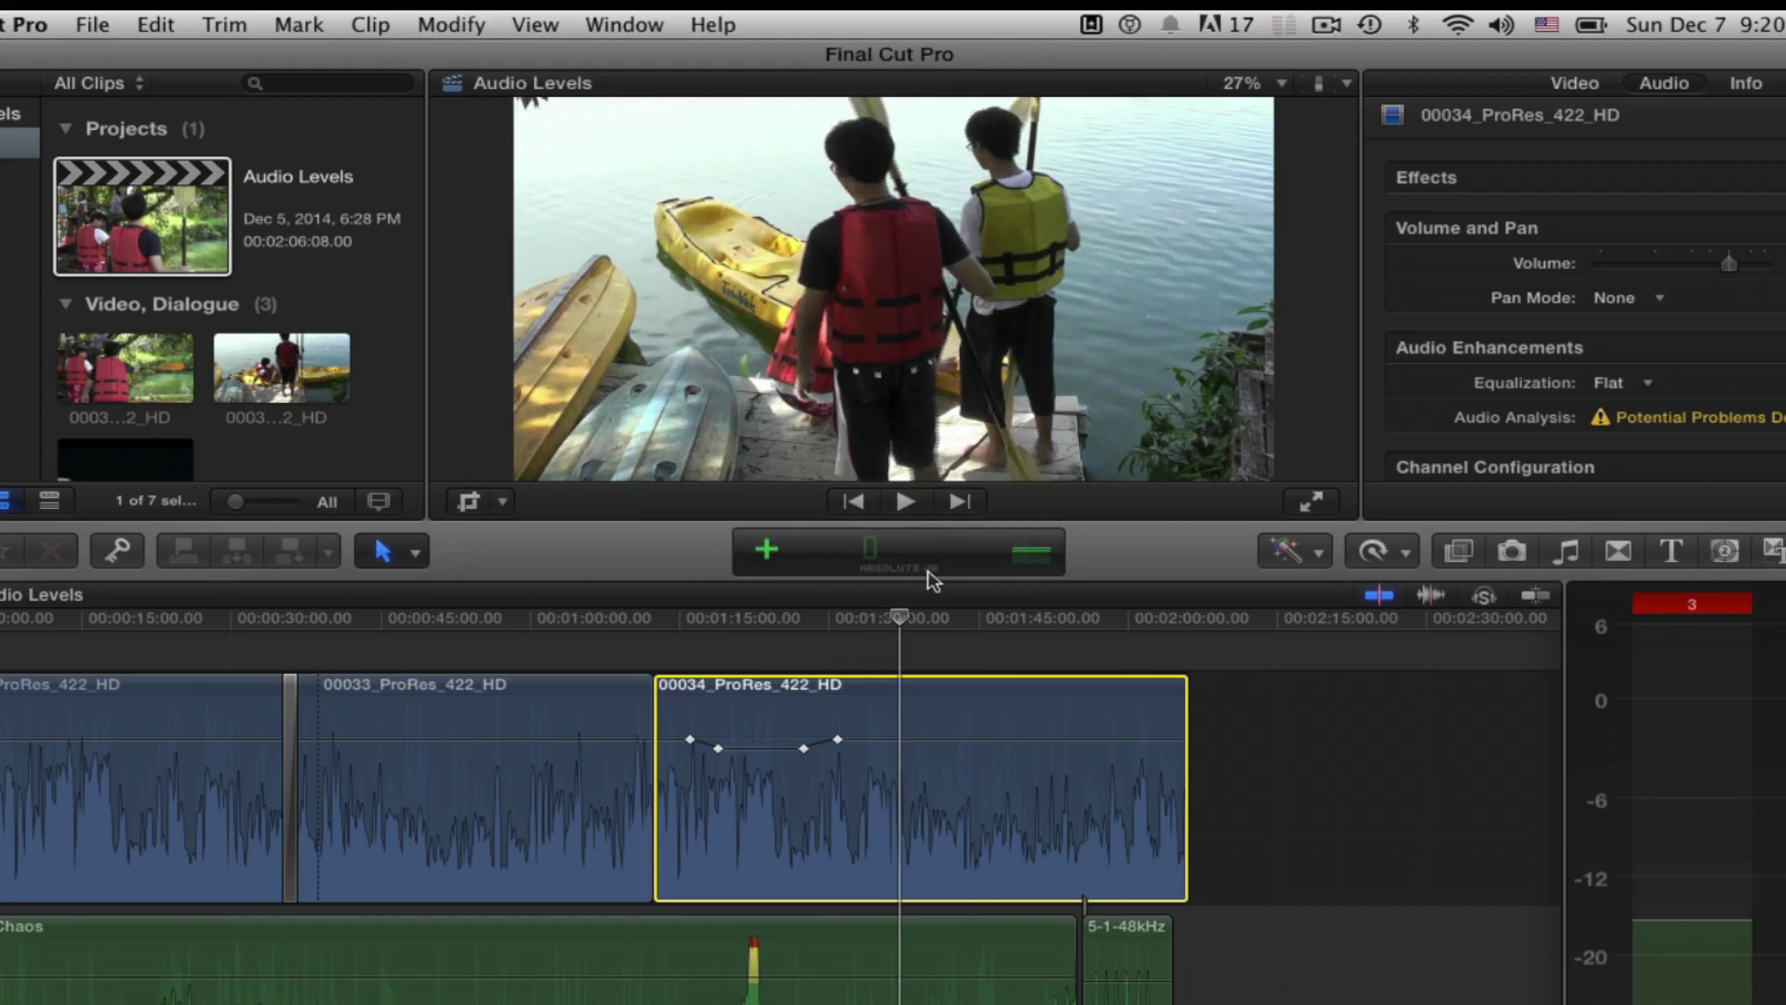
text(3)
key(Return)
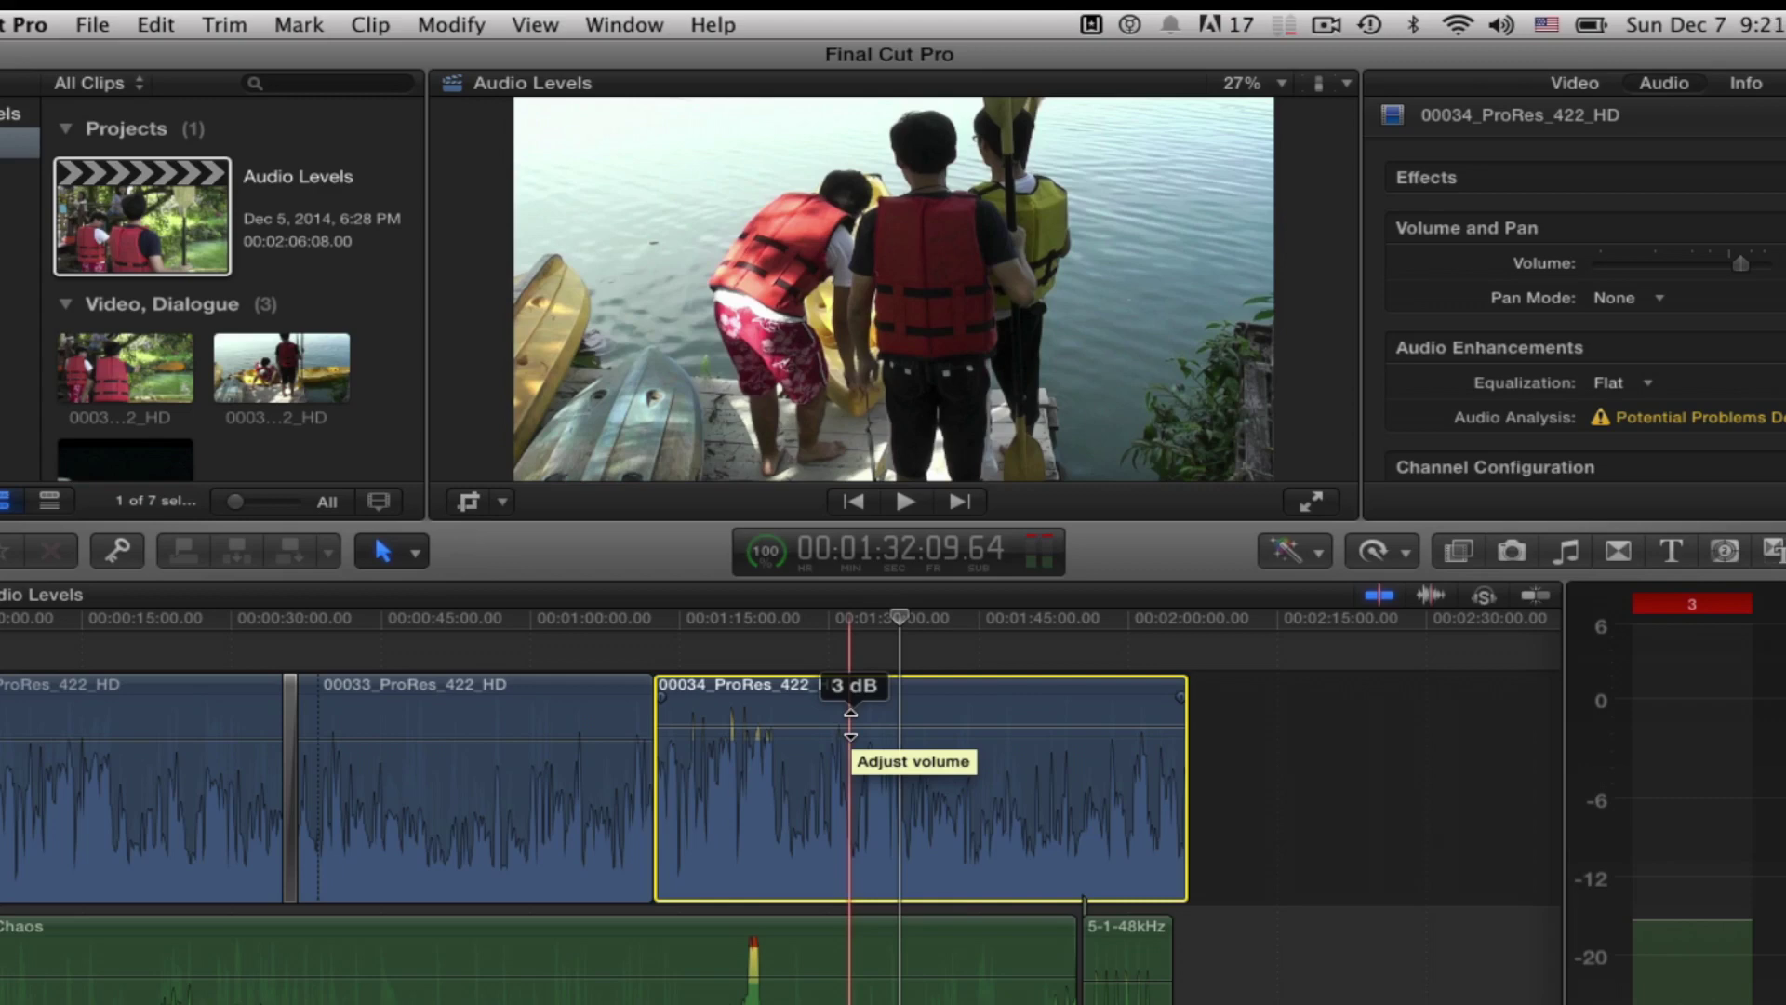
key(super+z)
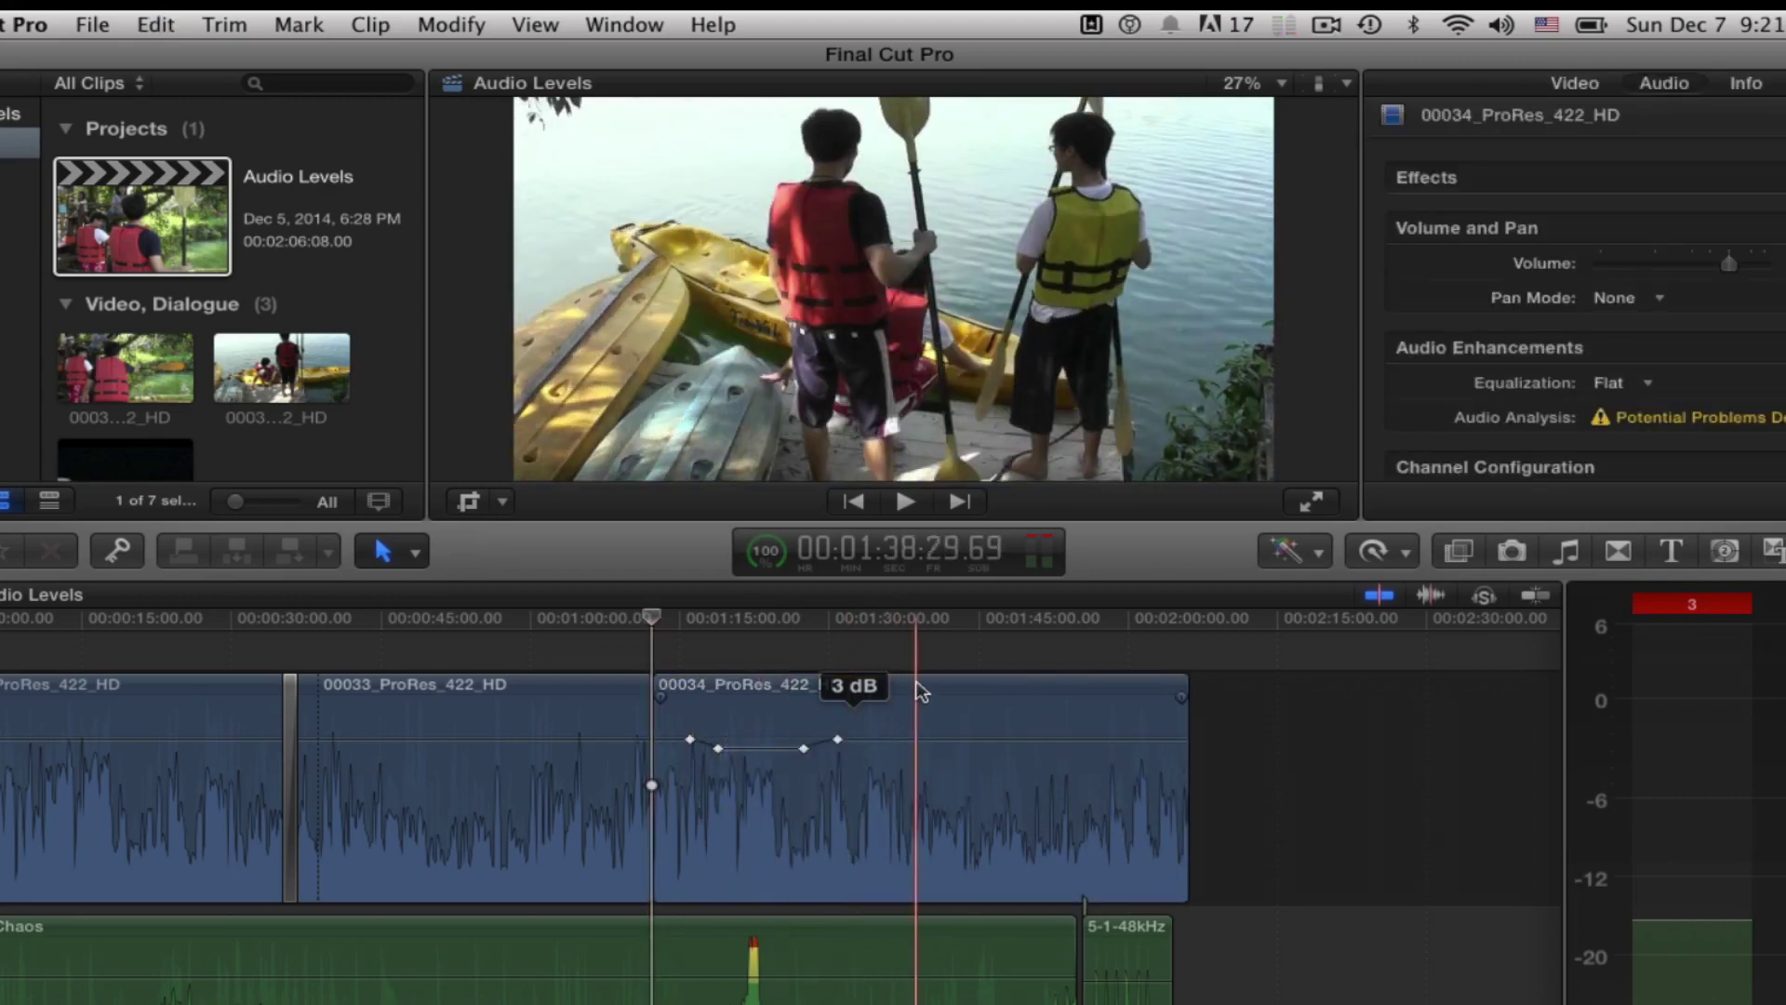
Step: Lower clip 00034's whole volume by -4 dB with Adjust Volume Relative, then undo it
click(921, 690)
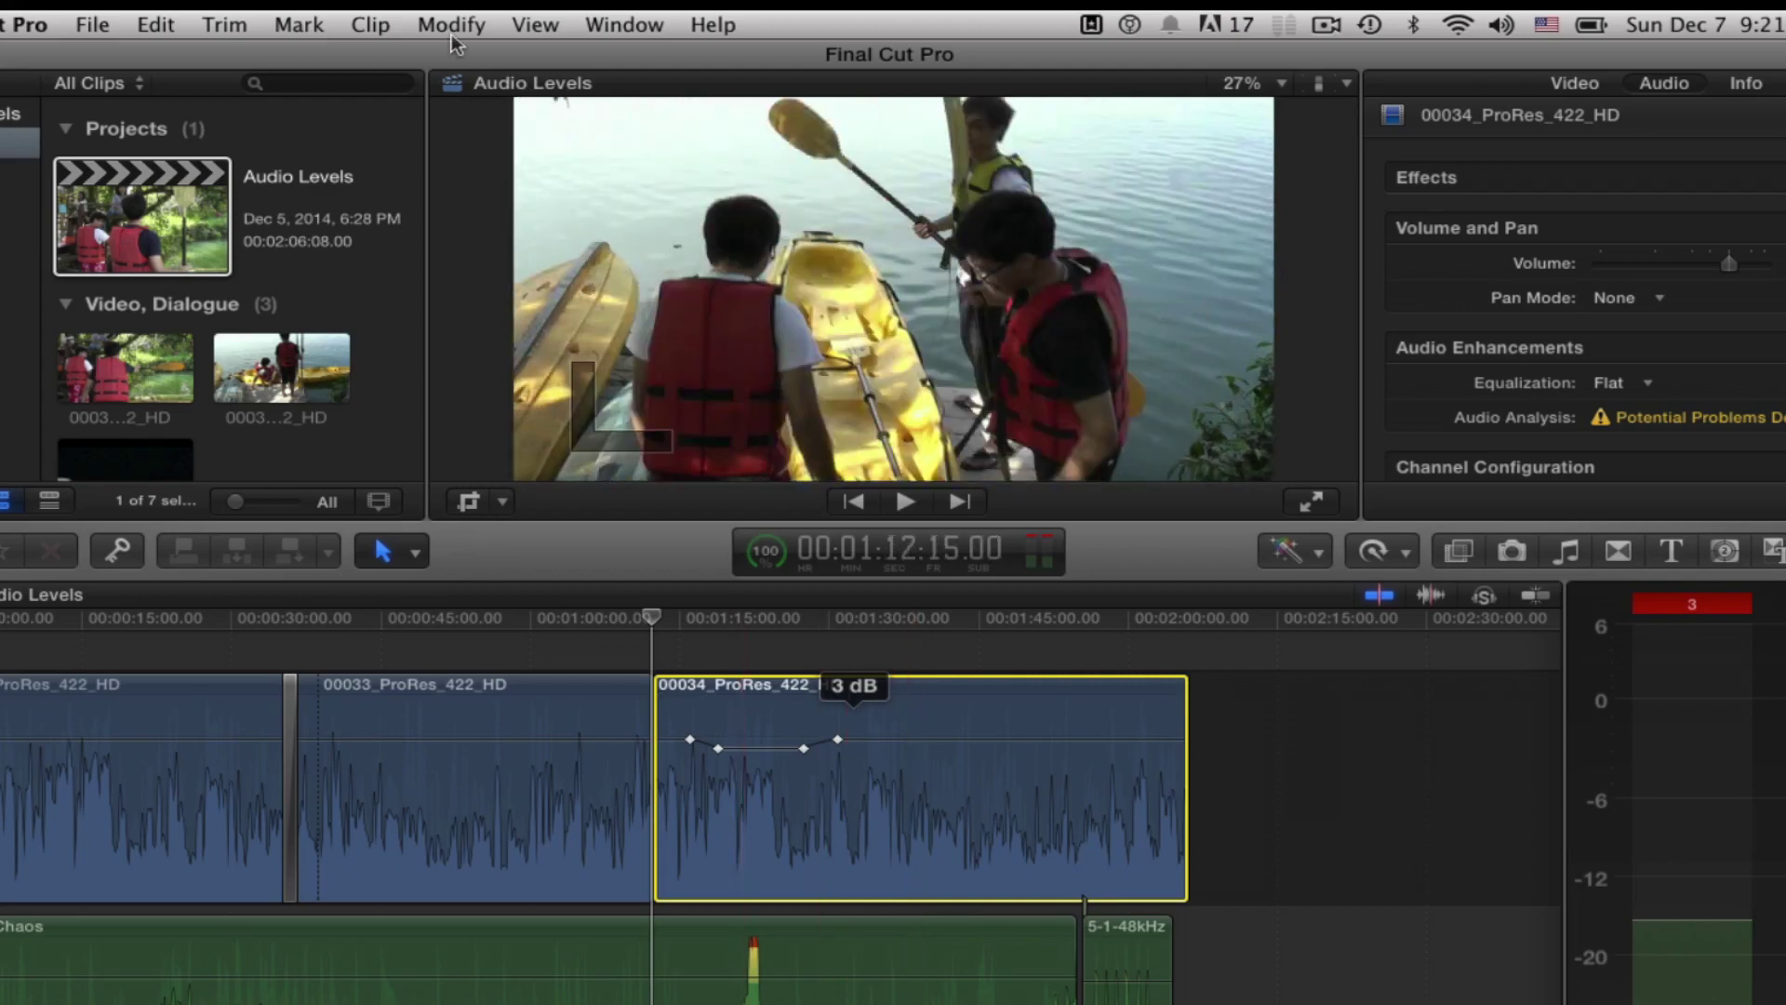
click(452, 25)
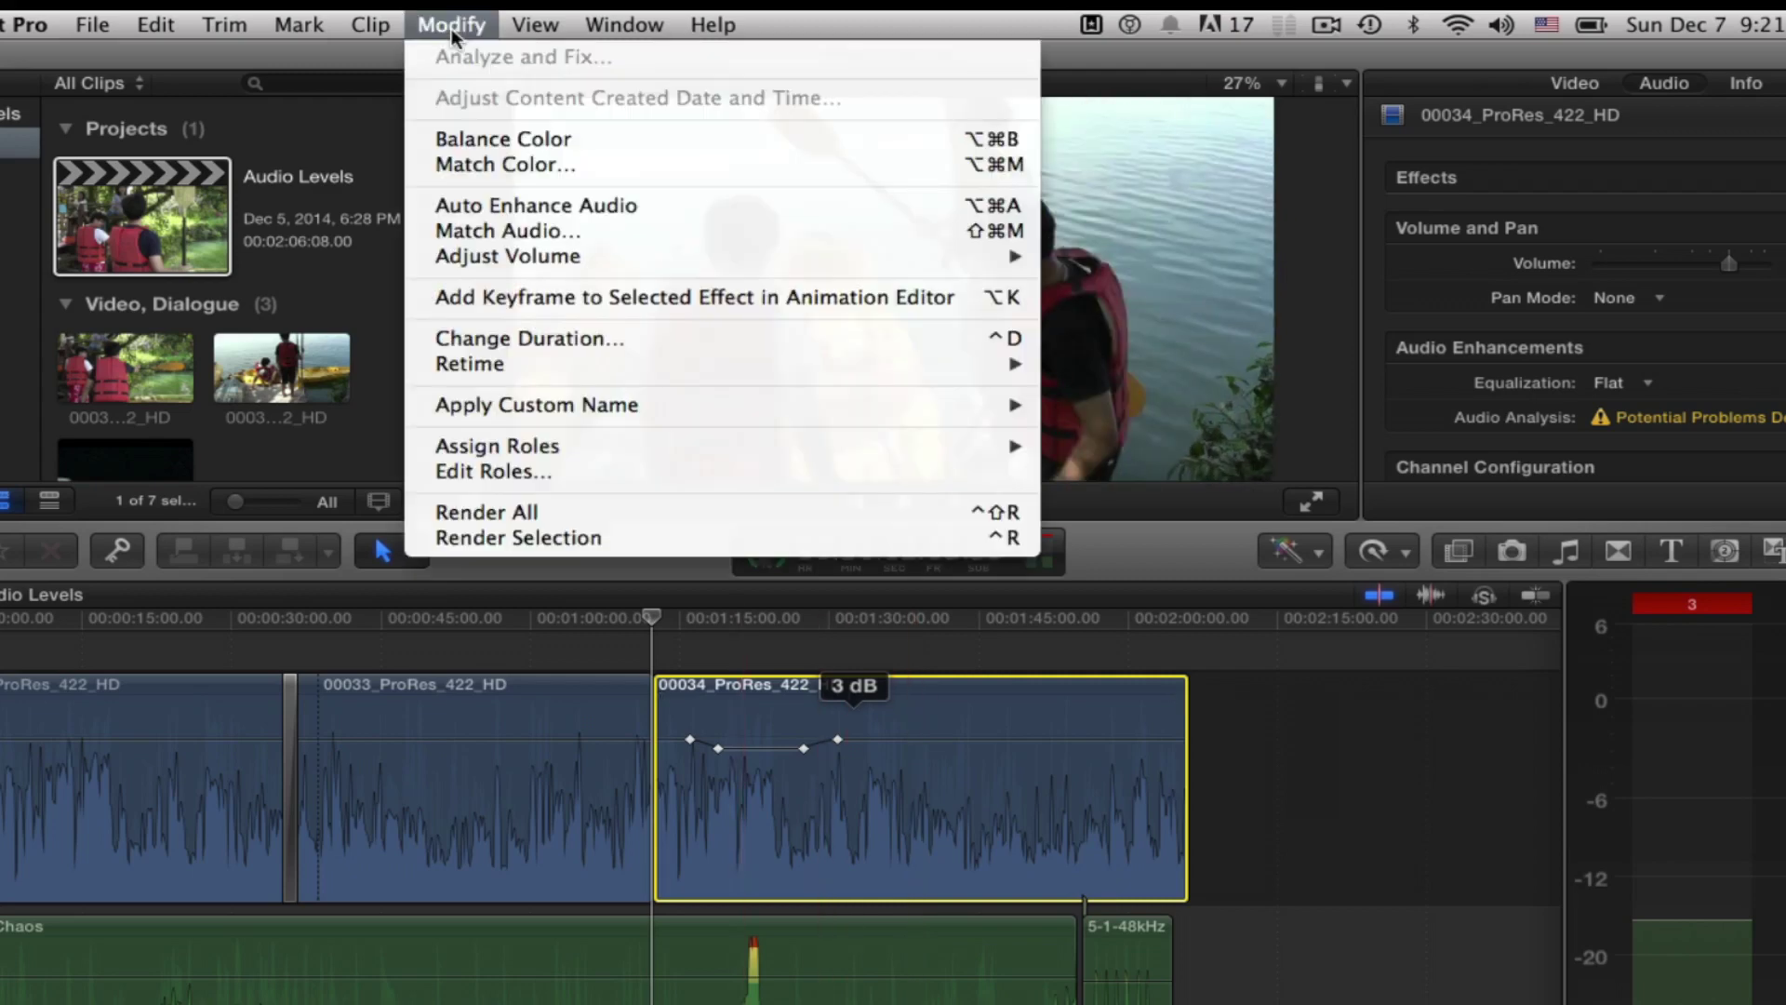
mouse_move(1001, 260)
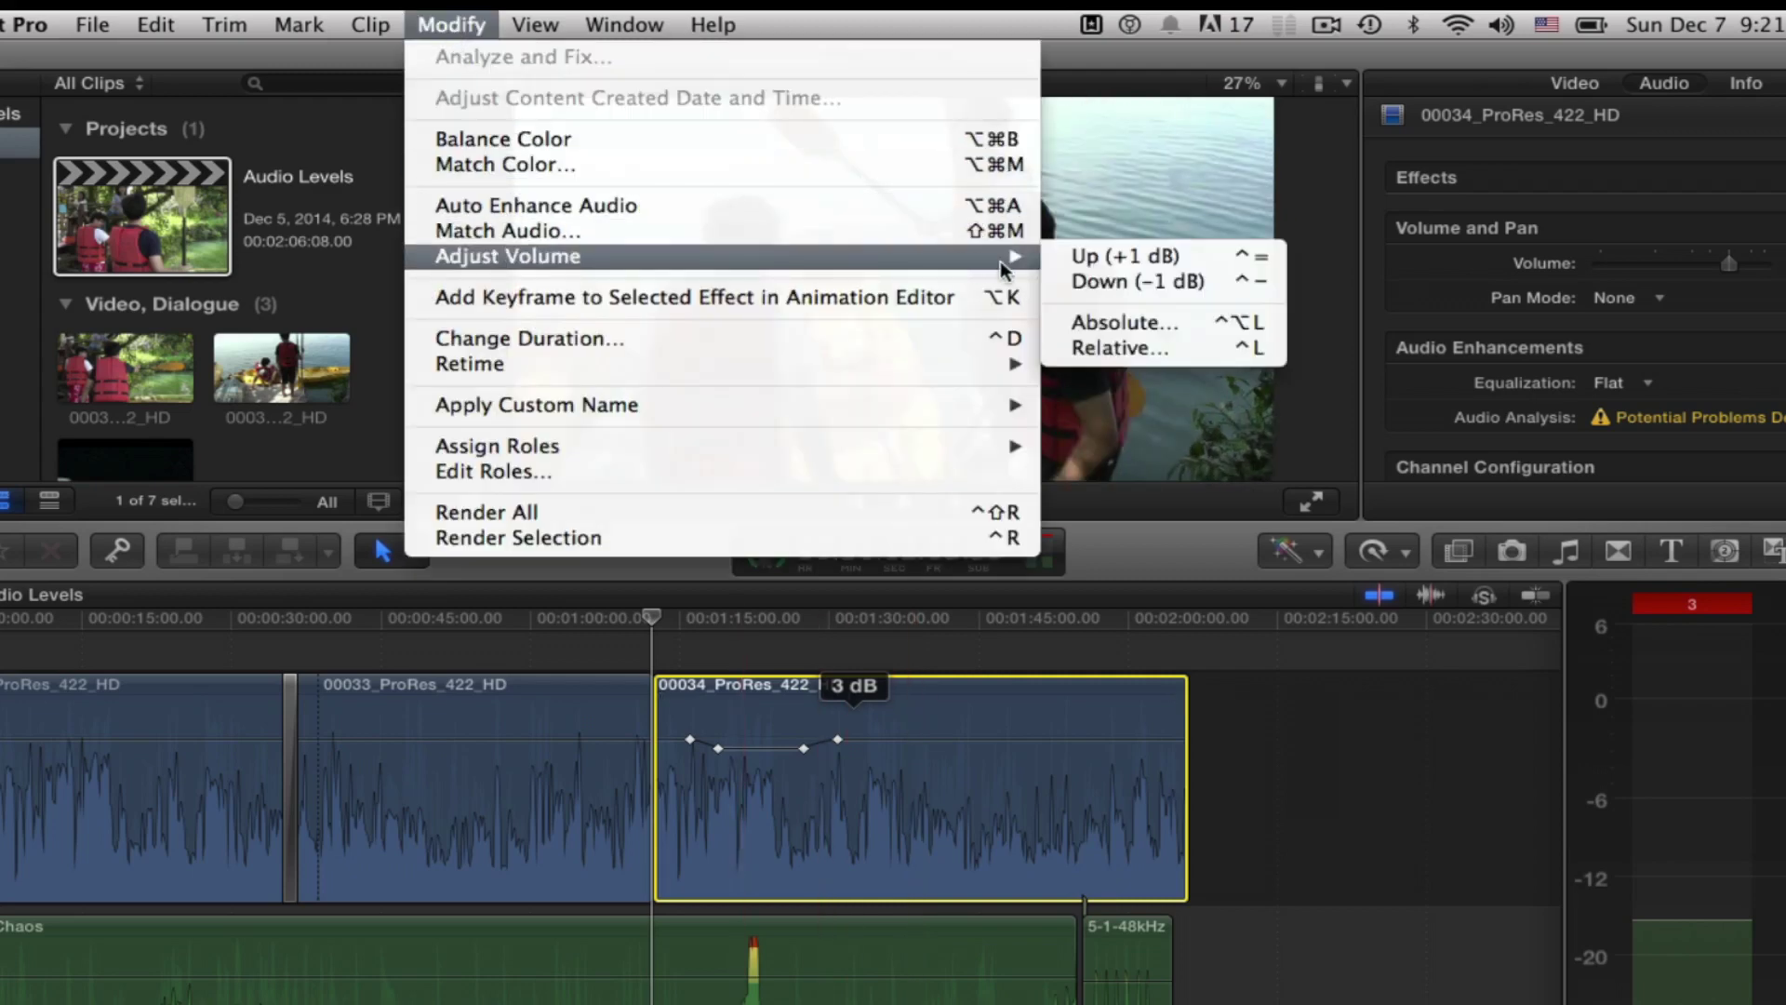
click(1152, 348)
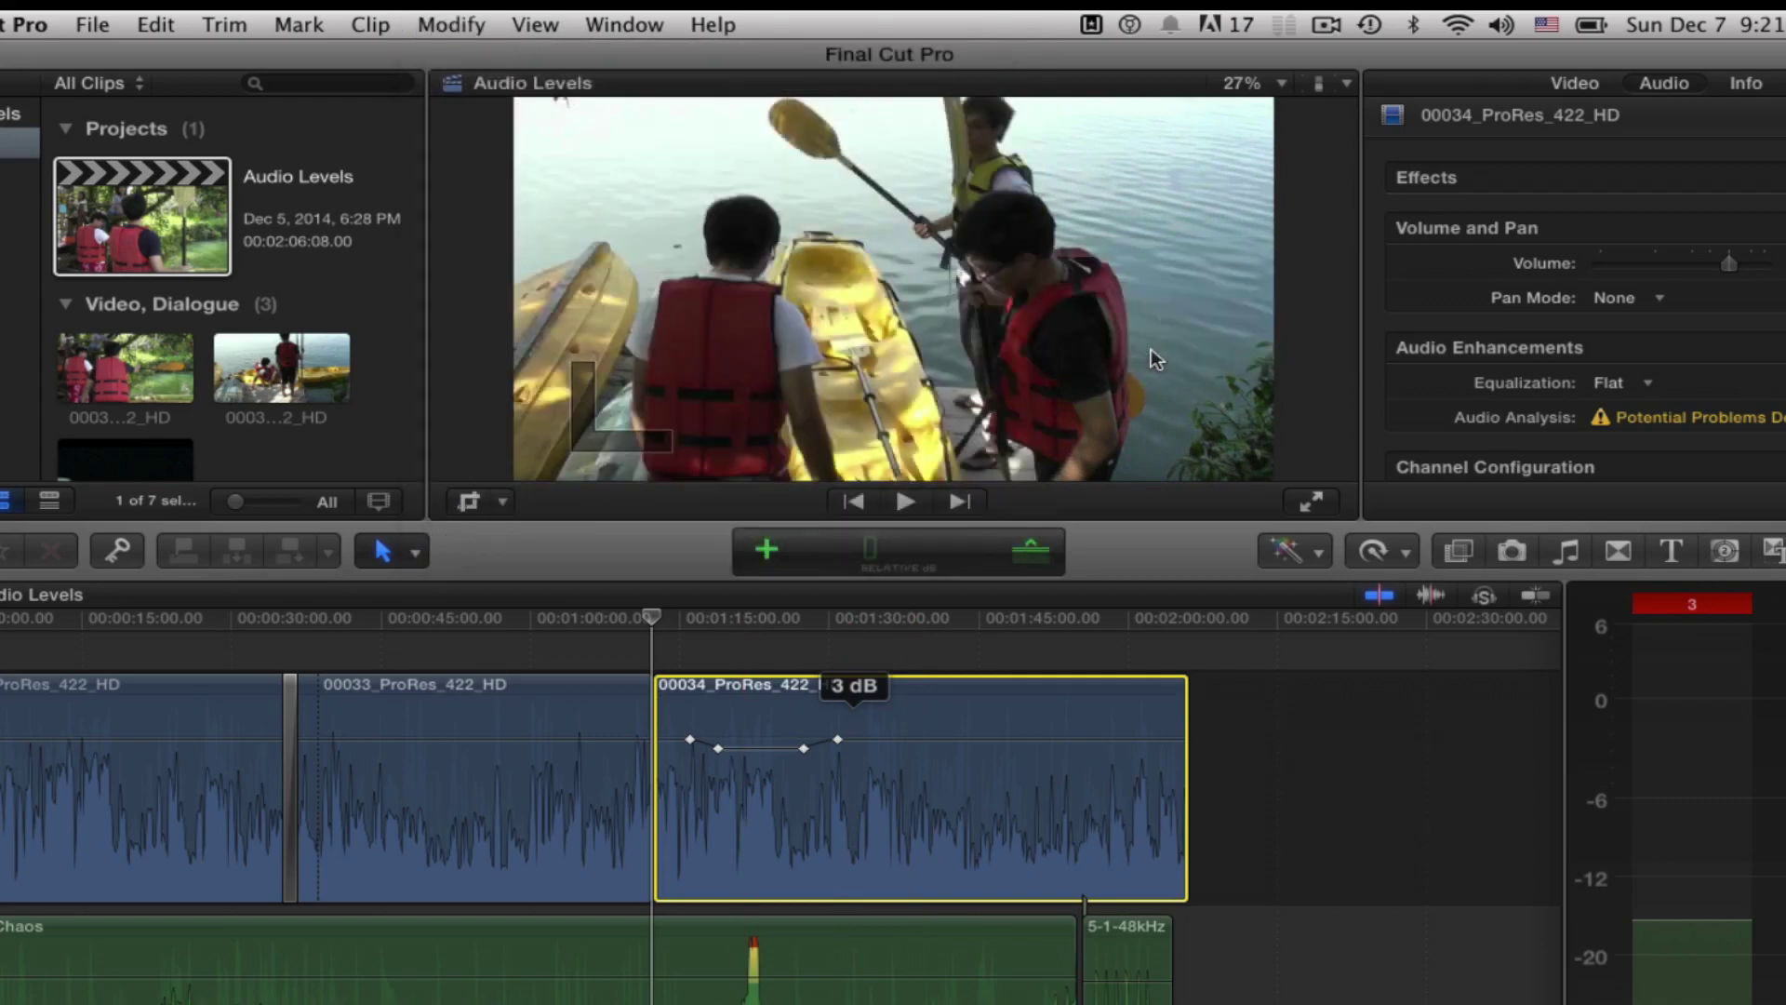
text(-4)
key(Return)
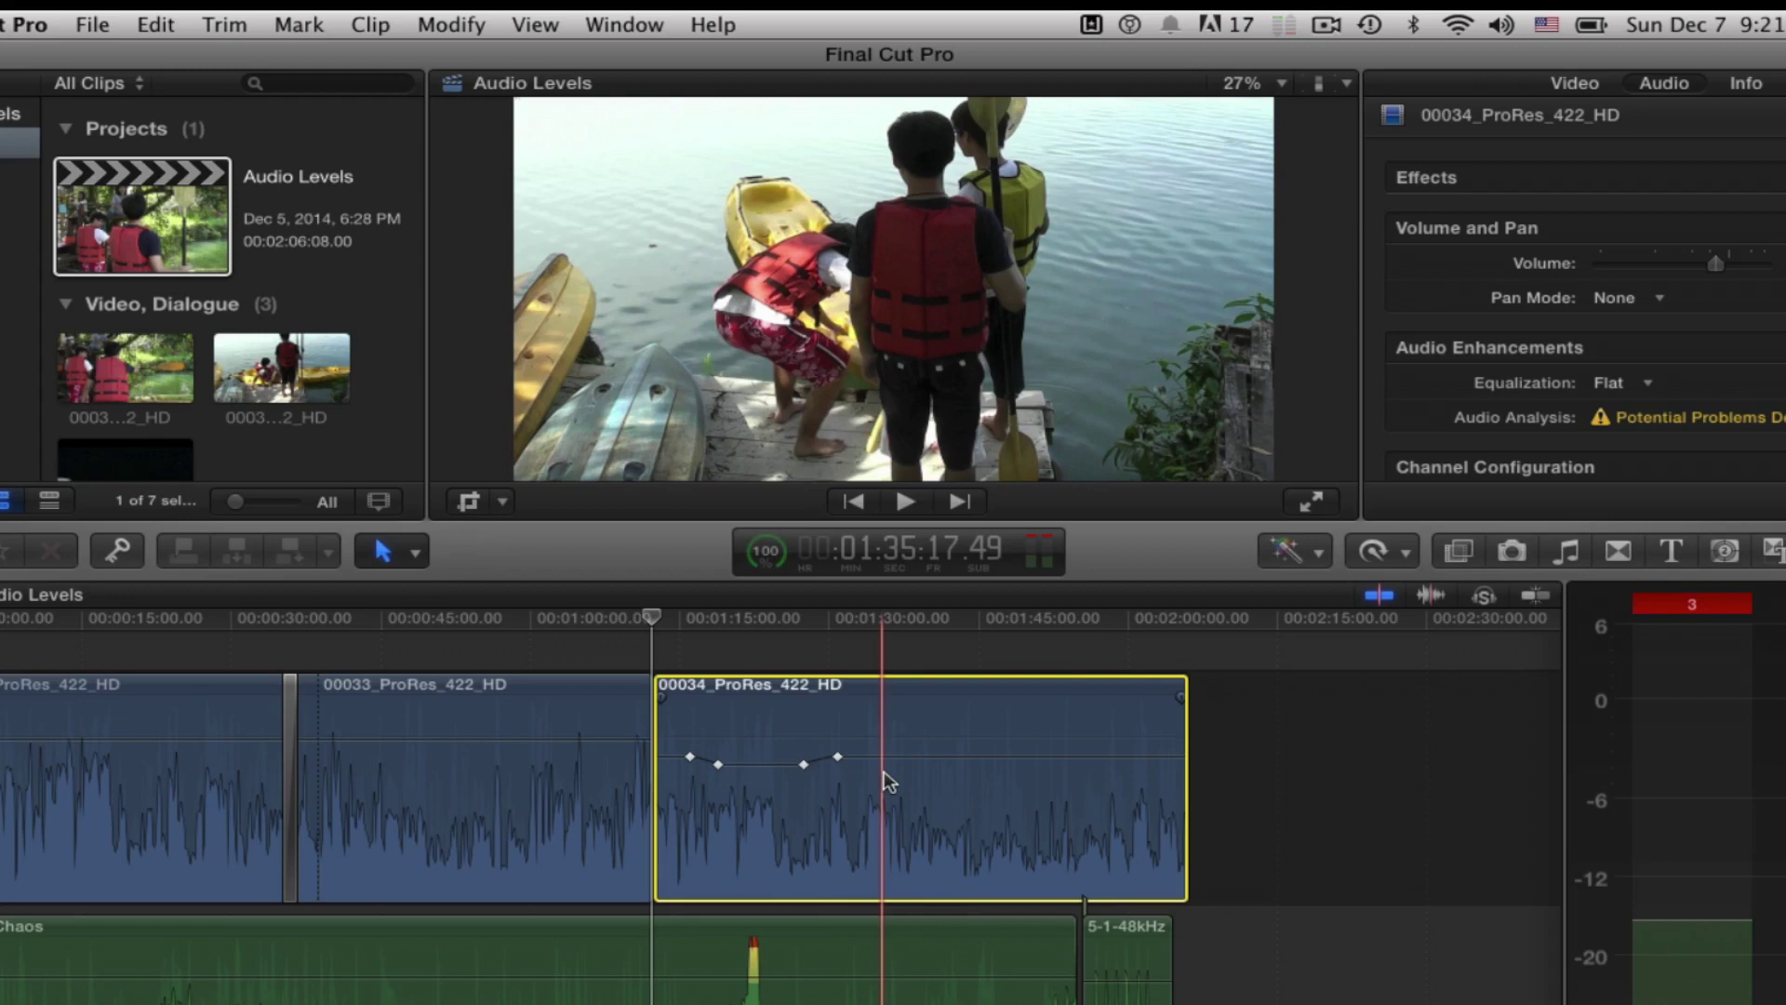
key(super+z)
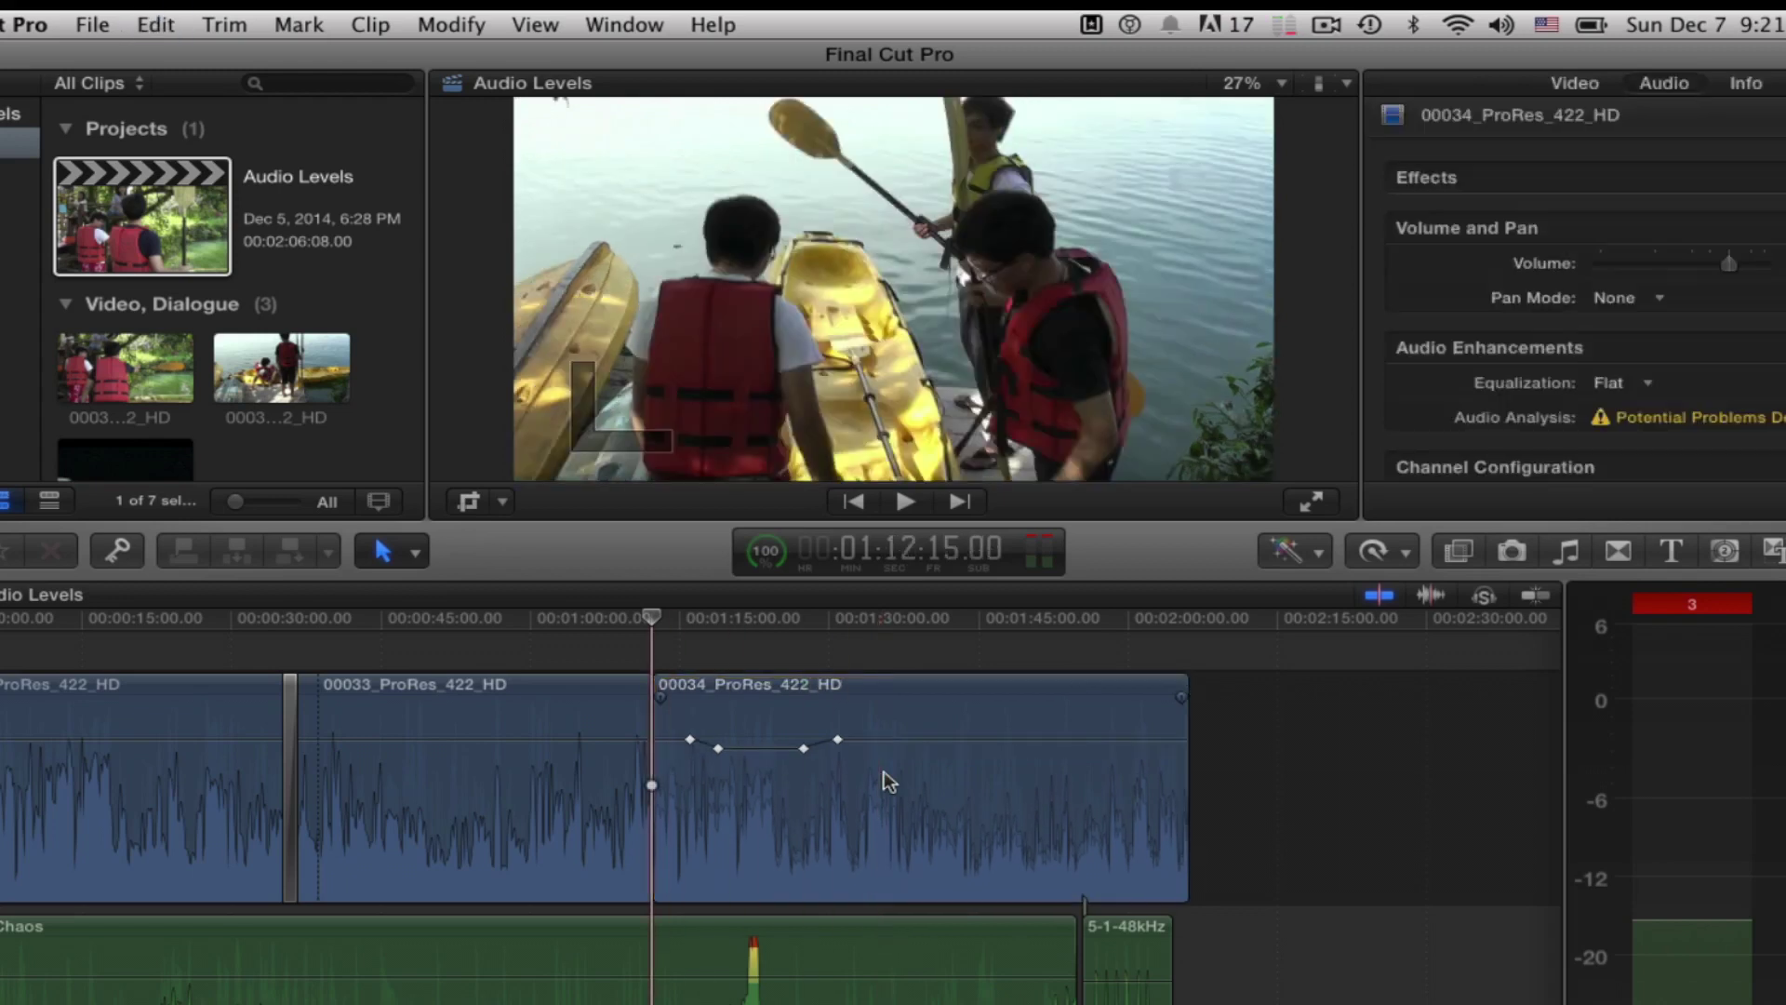
Step: Undo the -3 dB dip and volume keyframes, then add audio fade-out and fade-in to clip 00034
key(super+z)
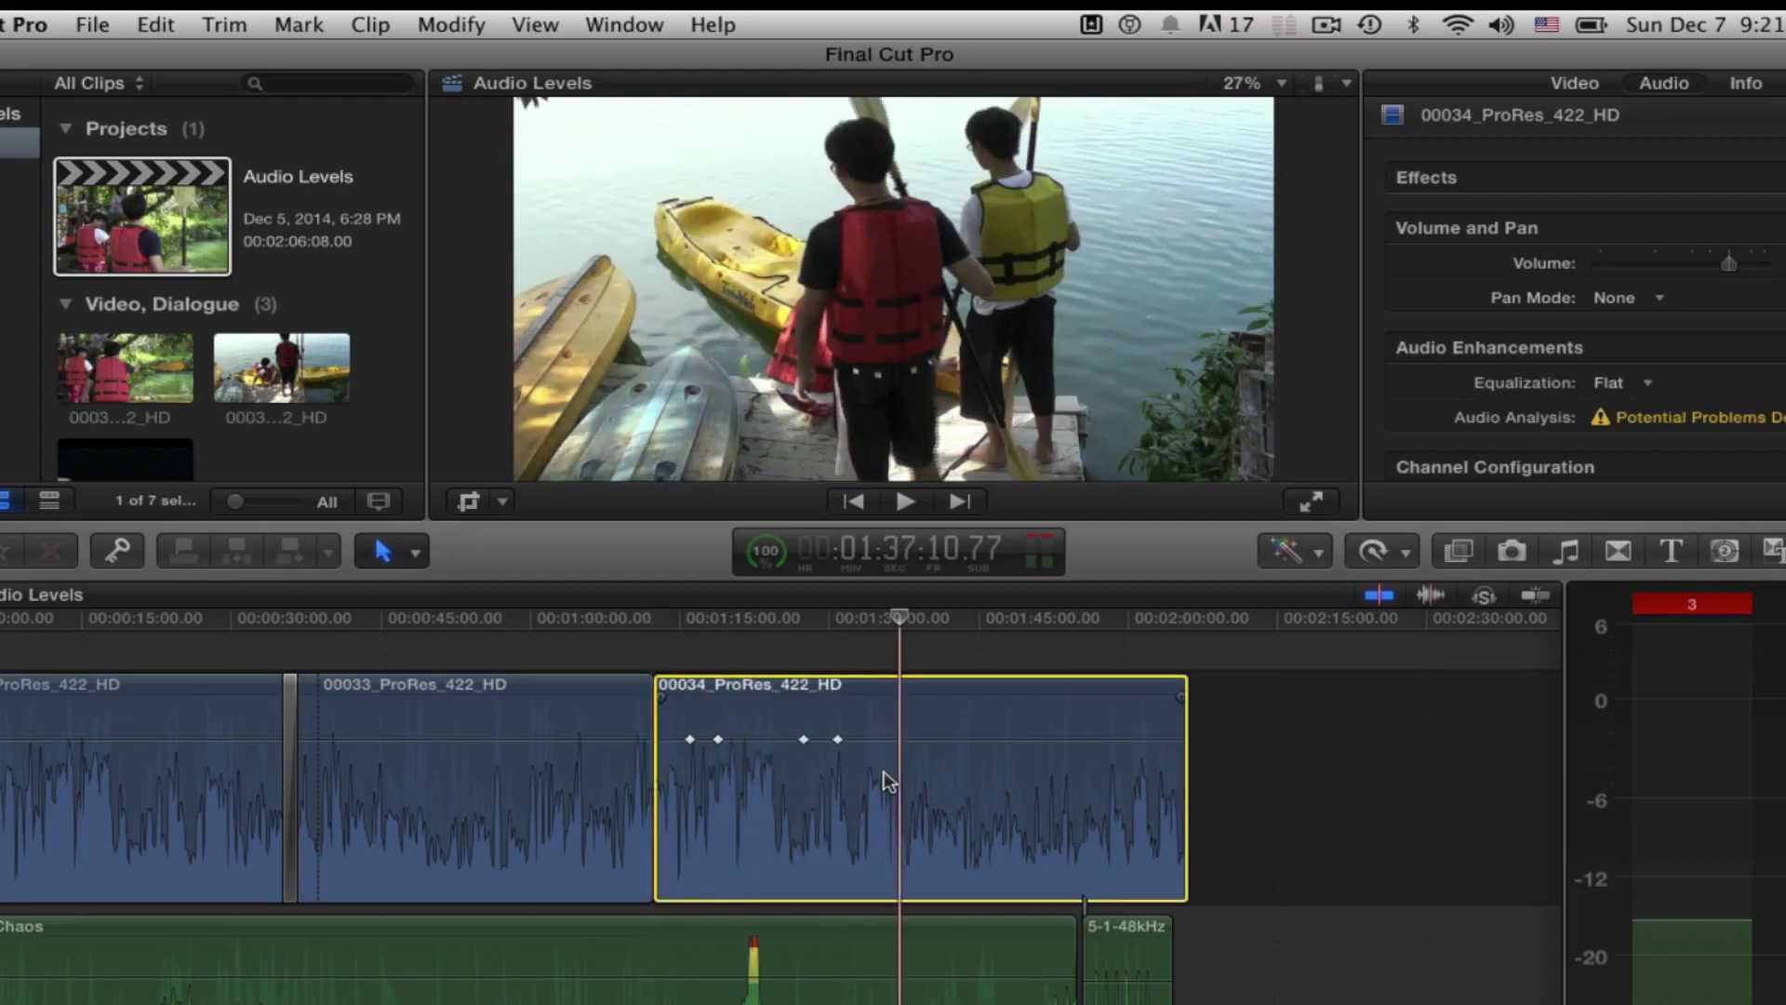
key(super+z)
key(super+z)
key(super+z)
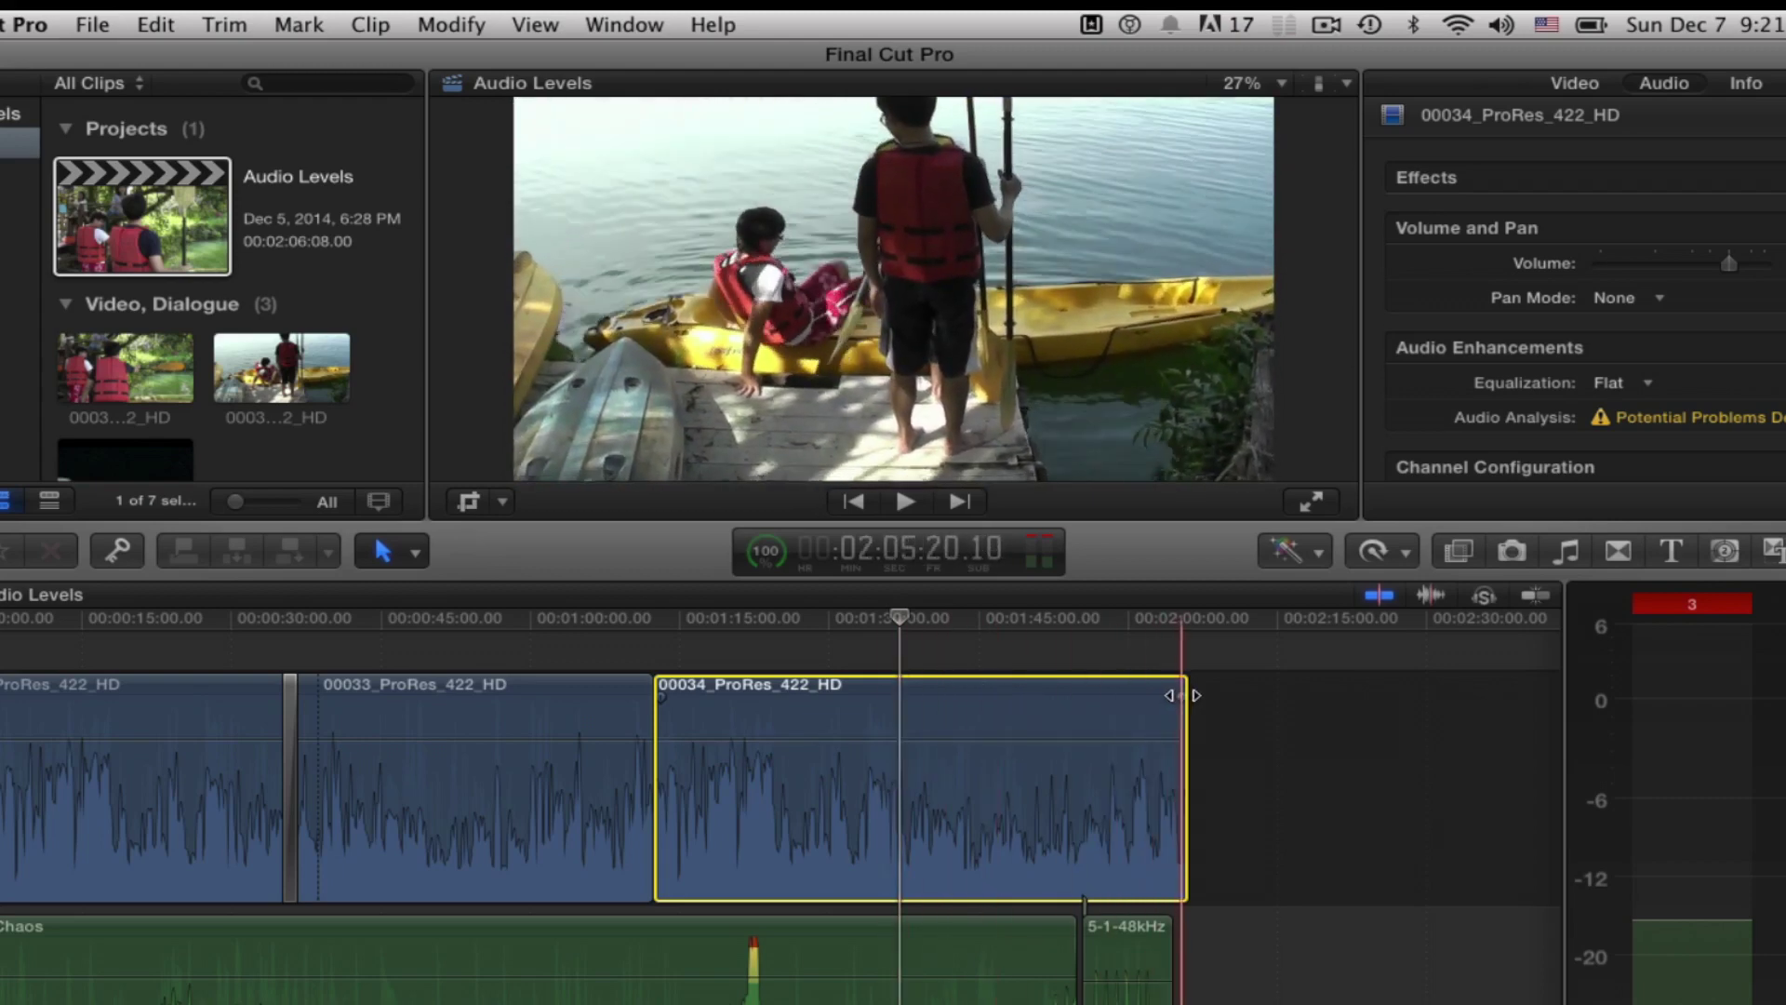
drag(1174, 695, 1137, 697)
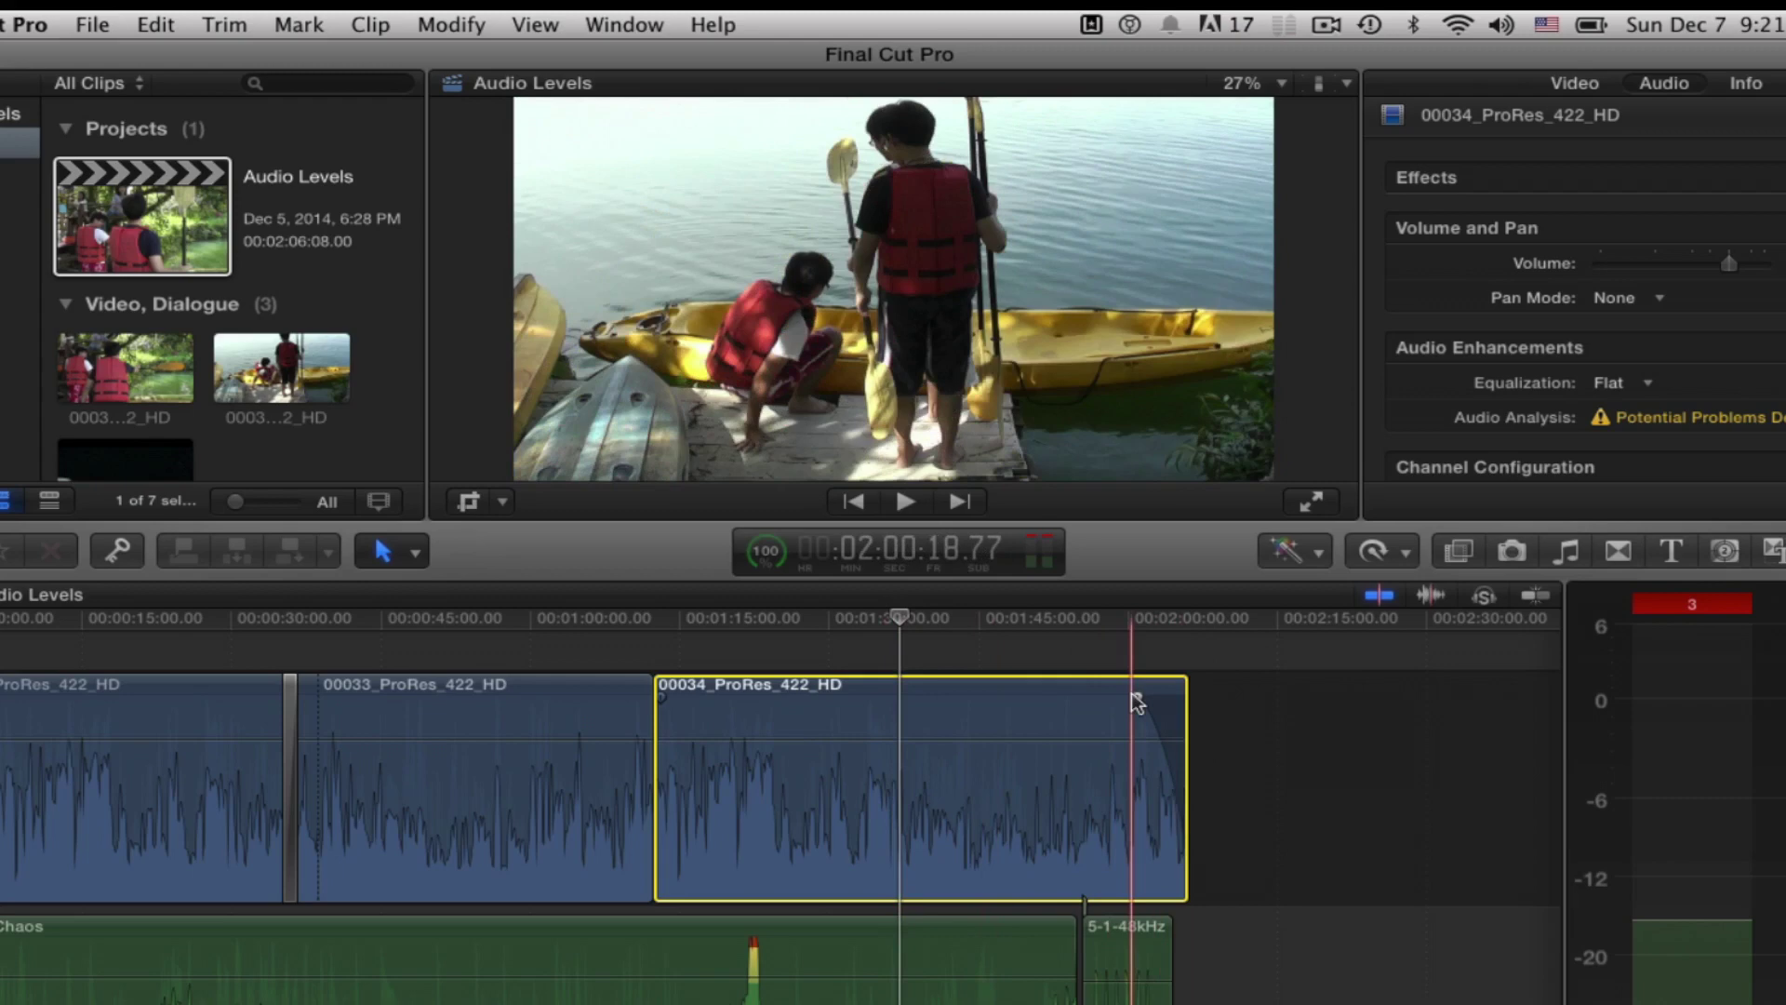
drag(662, 696, 774, 698)
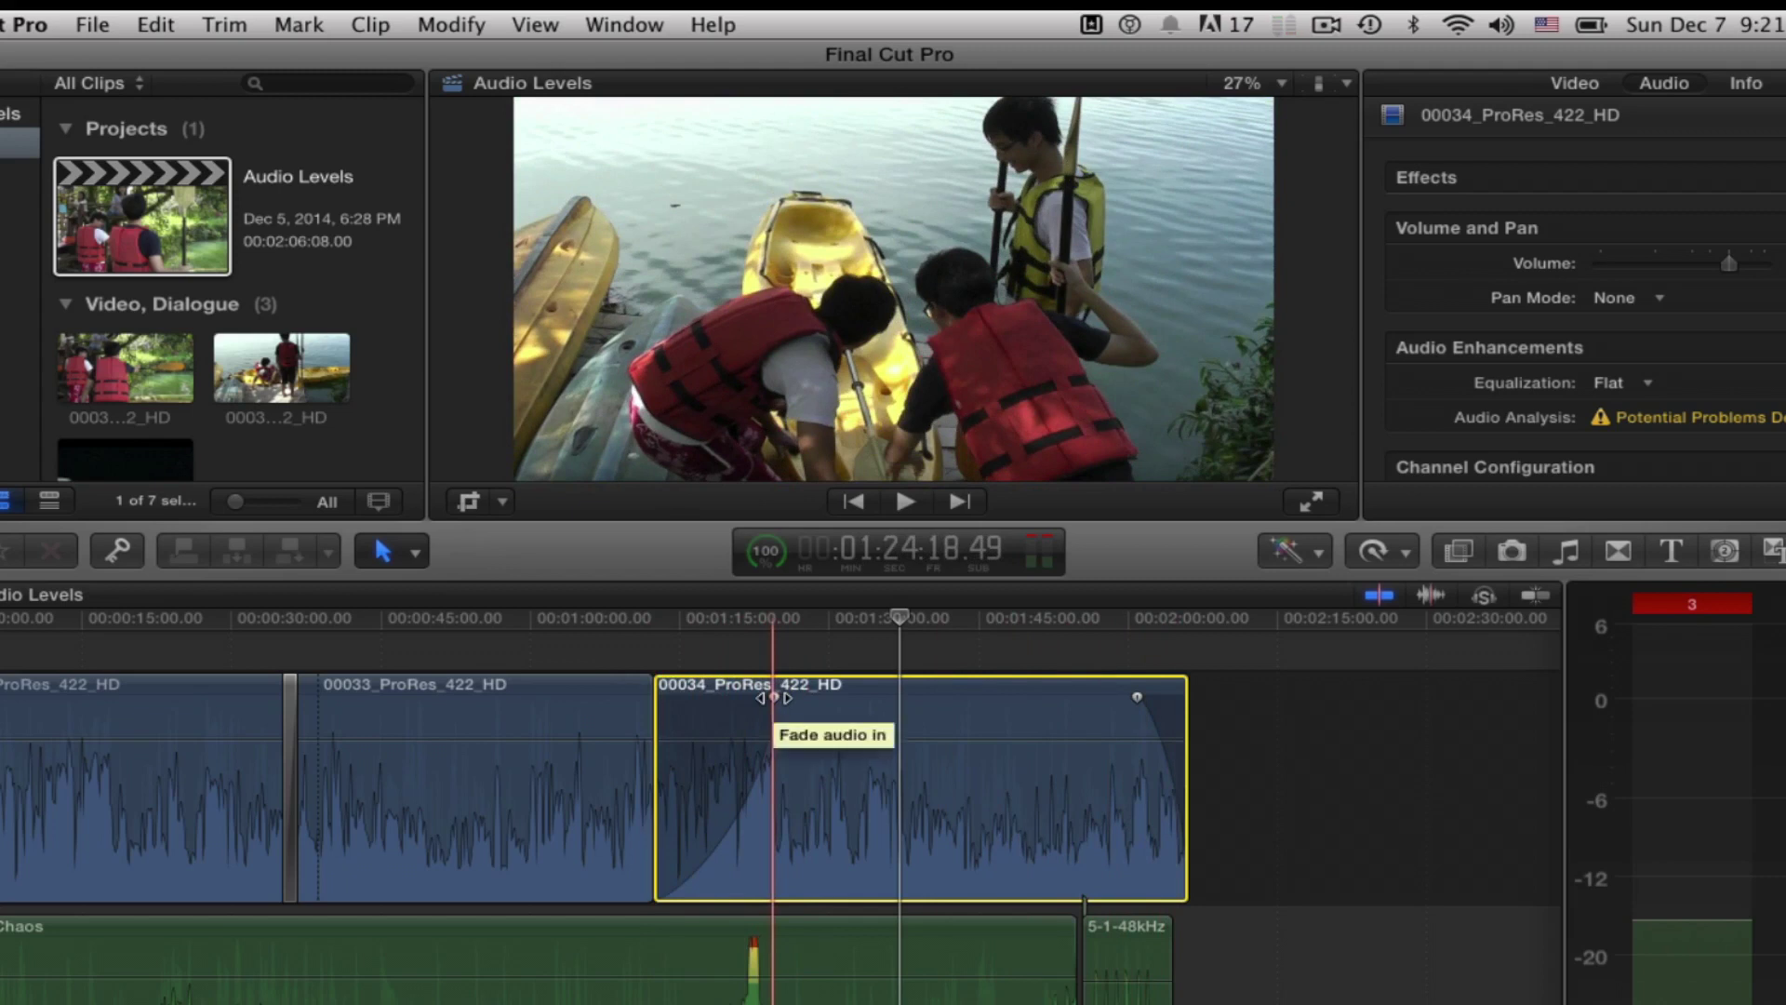
ctrl+click(773, 697)
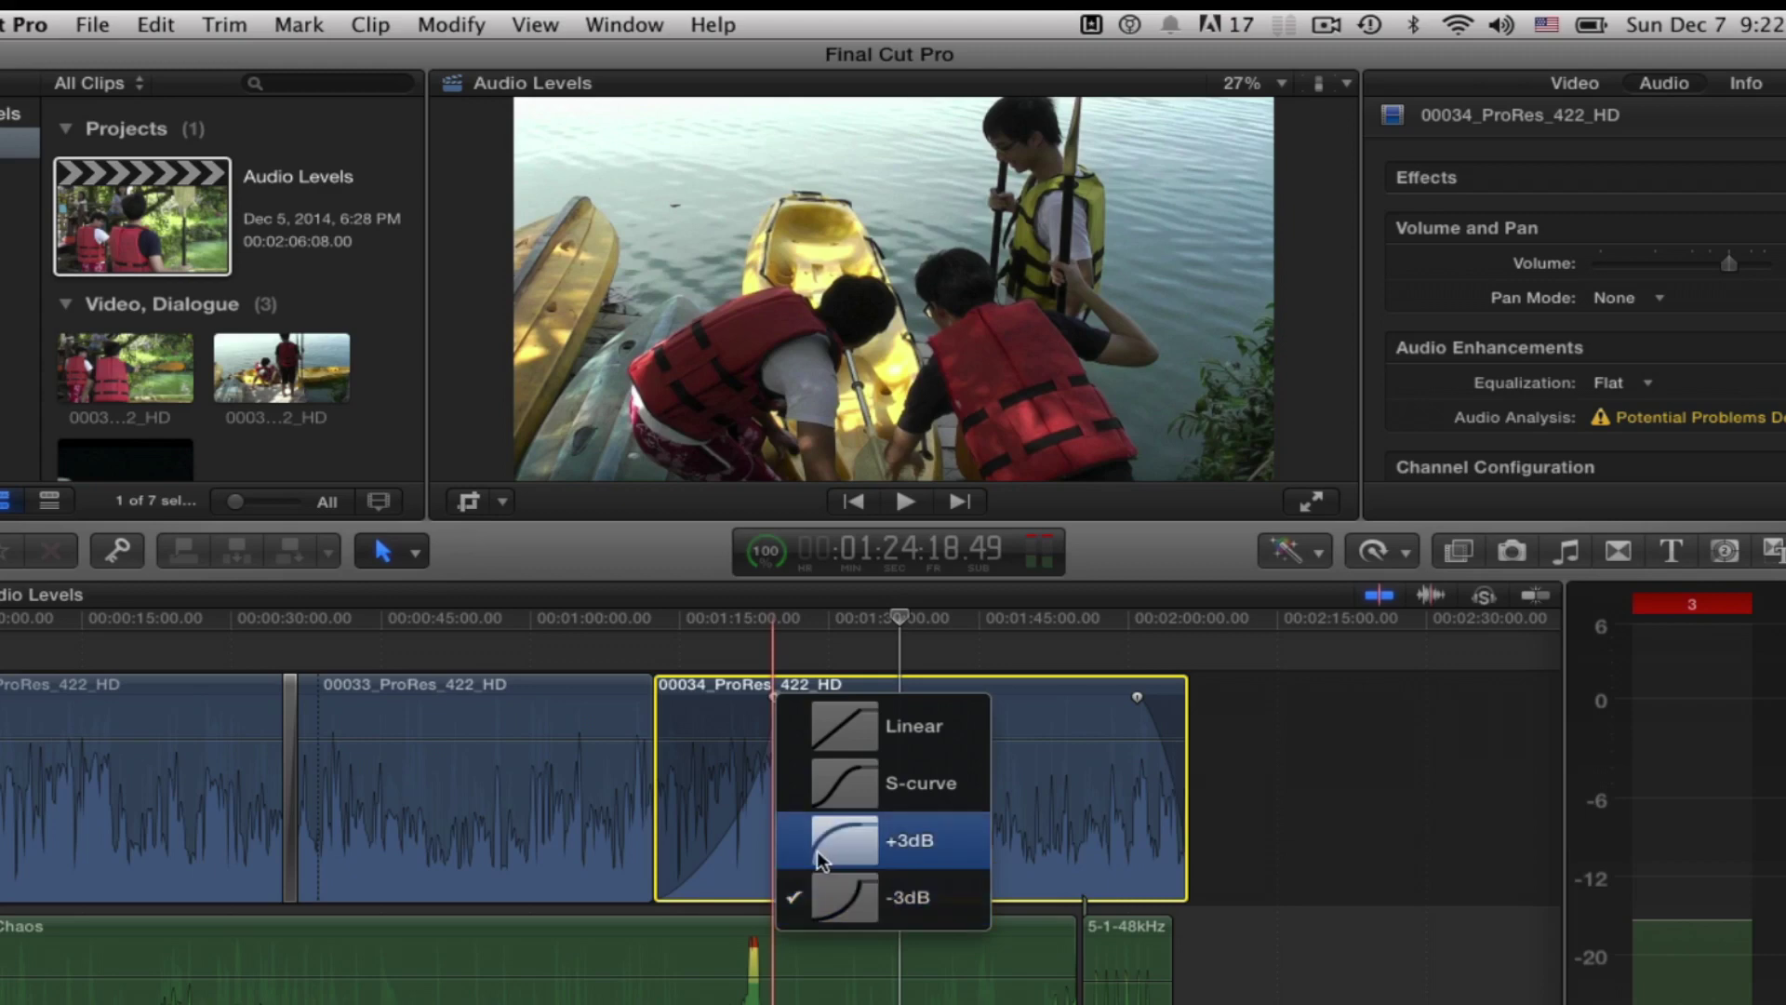
Step: Switch clip 00034's fade-in curve shape to +3dB
click(843, 854)
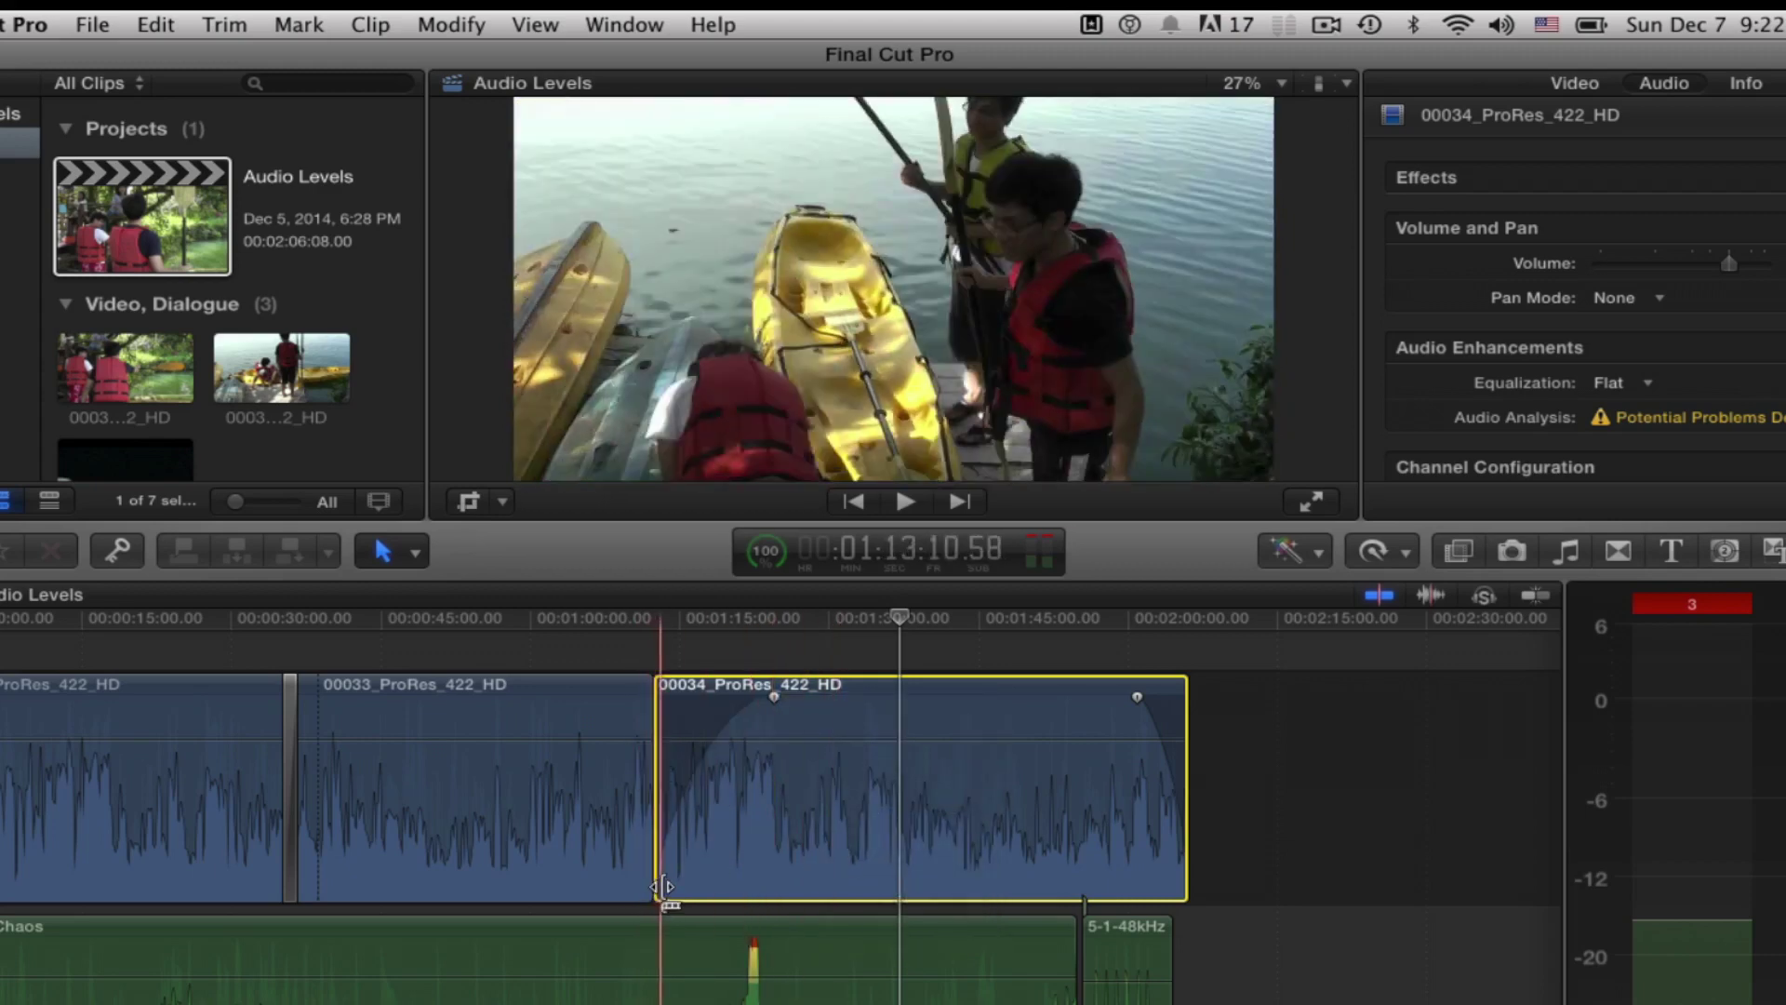
right_click(775, 699)
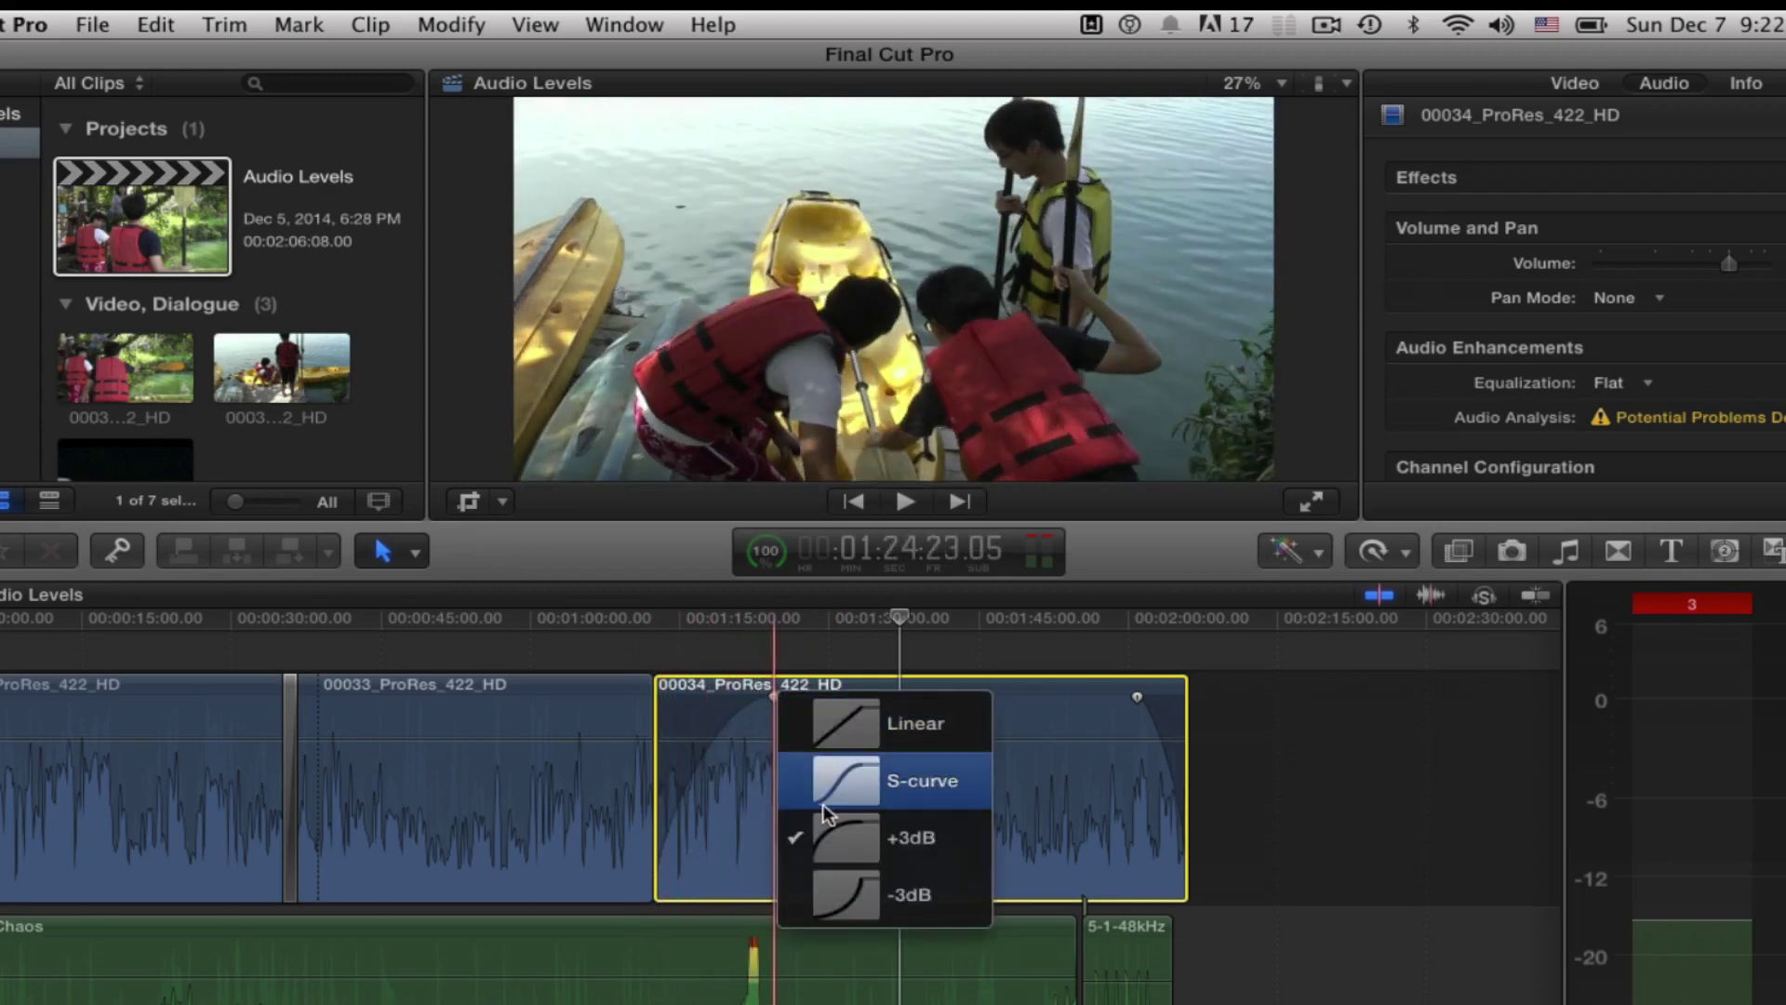
click(739, 813)
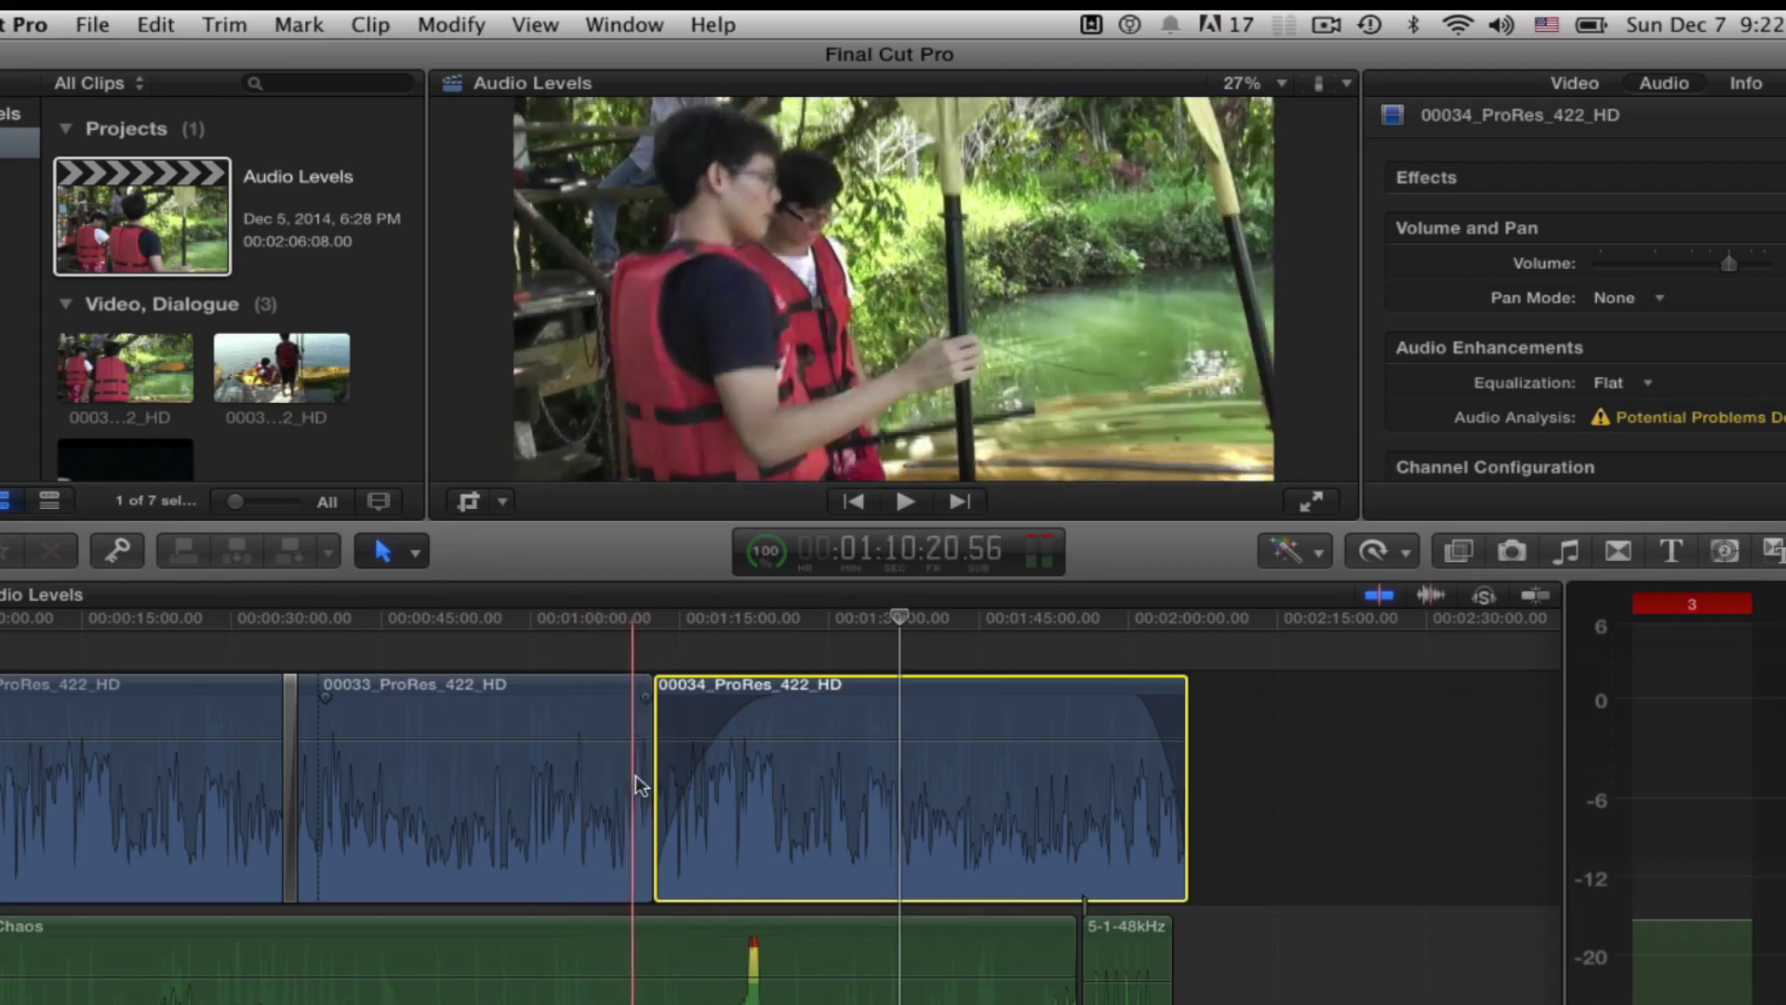
mouse_move(777, 706)
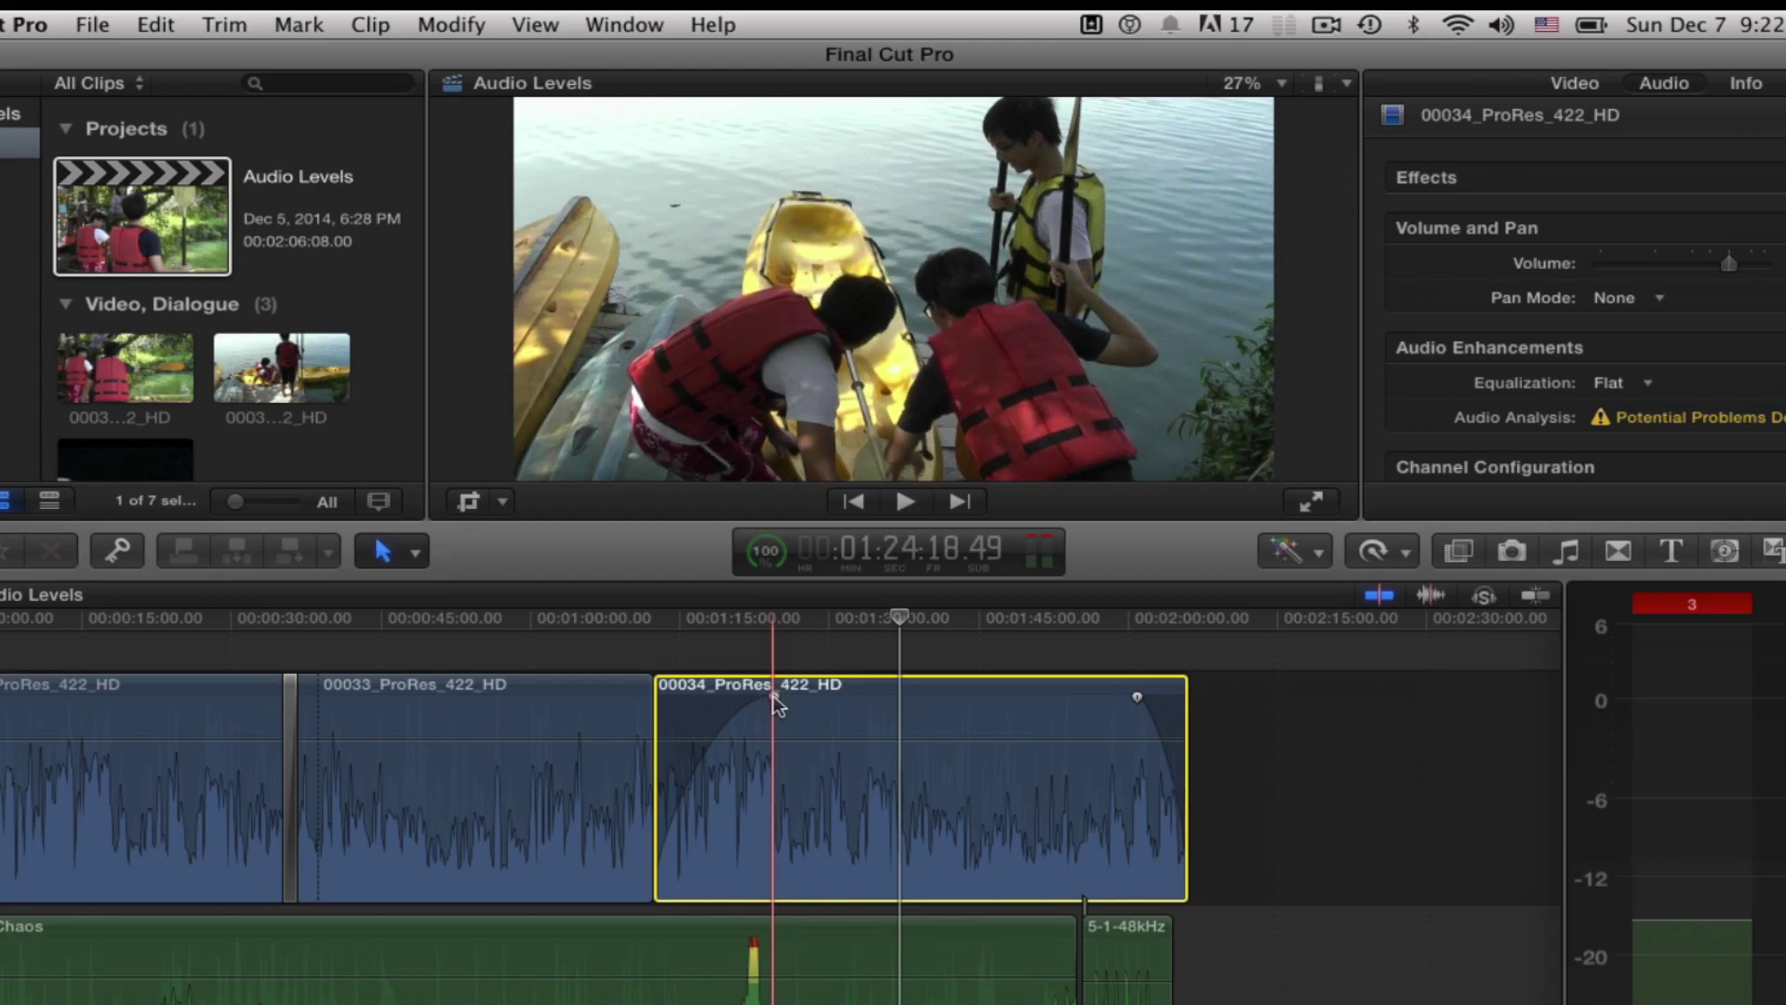
right_click(777, 705)
Step: Set clip 00034's fade-in to -3dB and give clip 00033 a -3dB audio fade-out
click(841, 895)
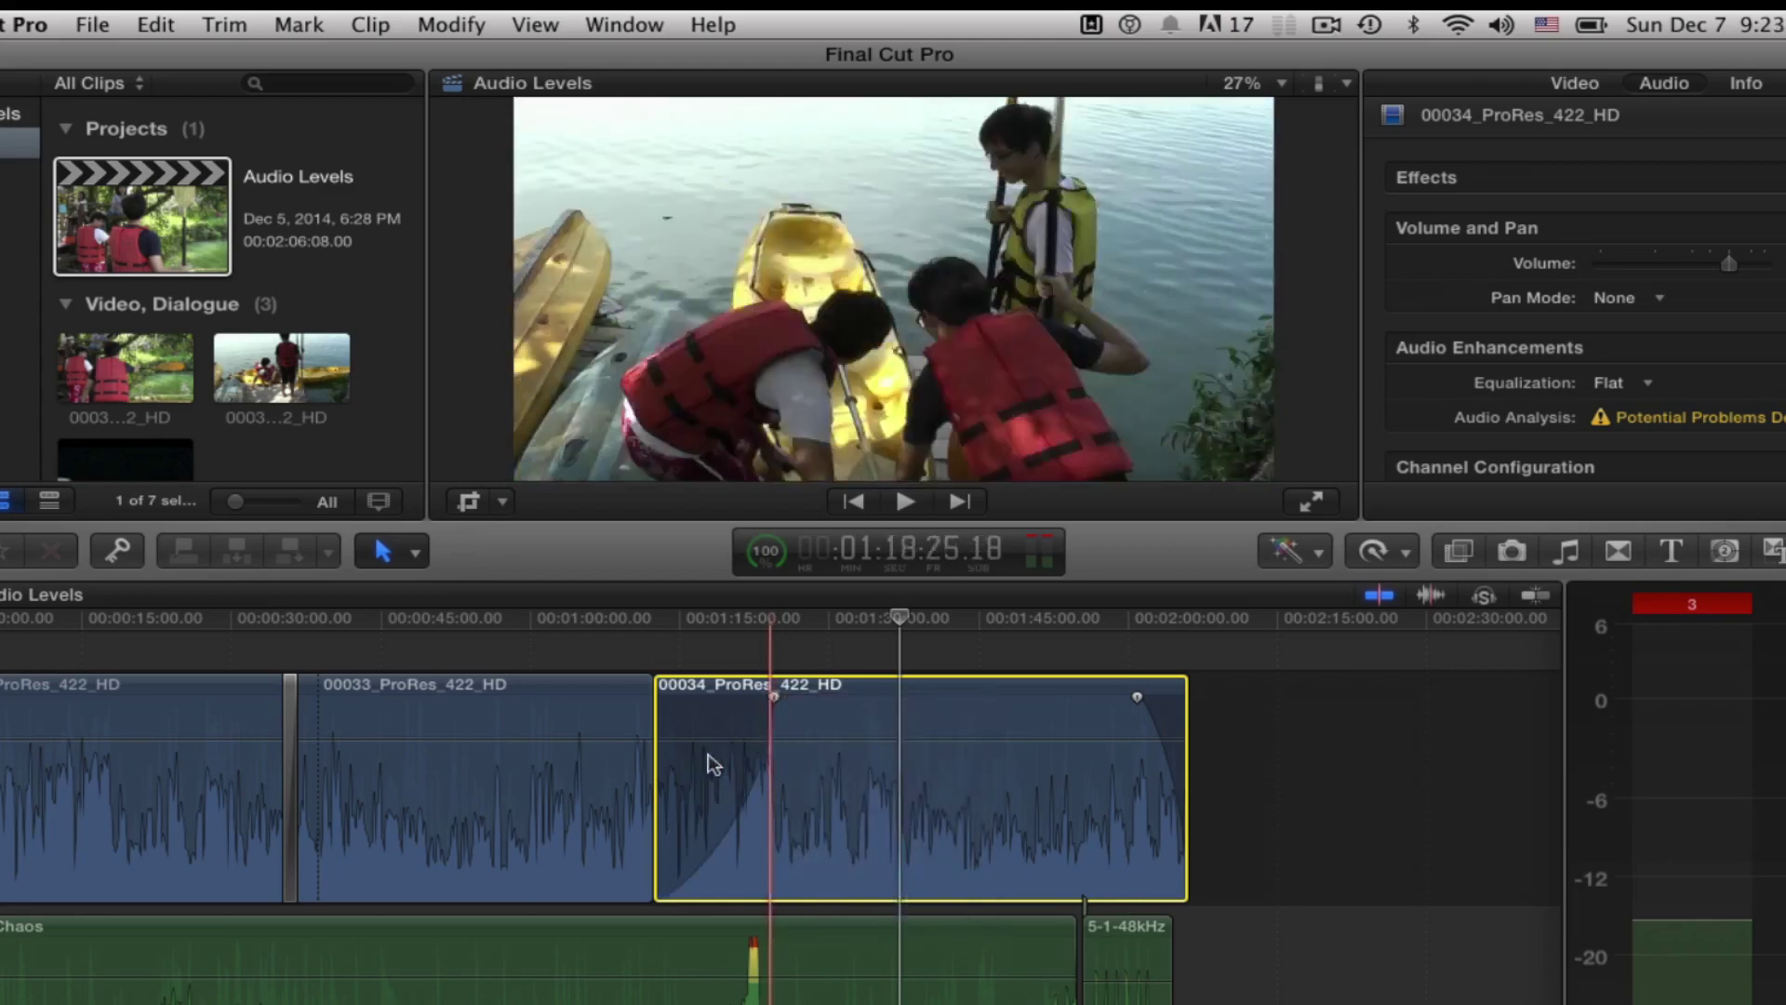
mouse_move(630, 699)
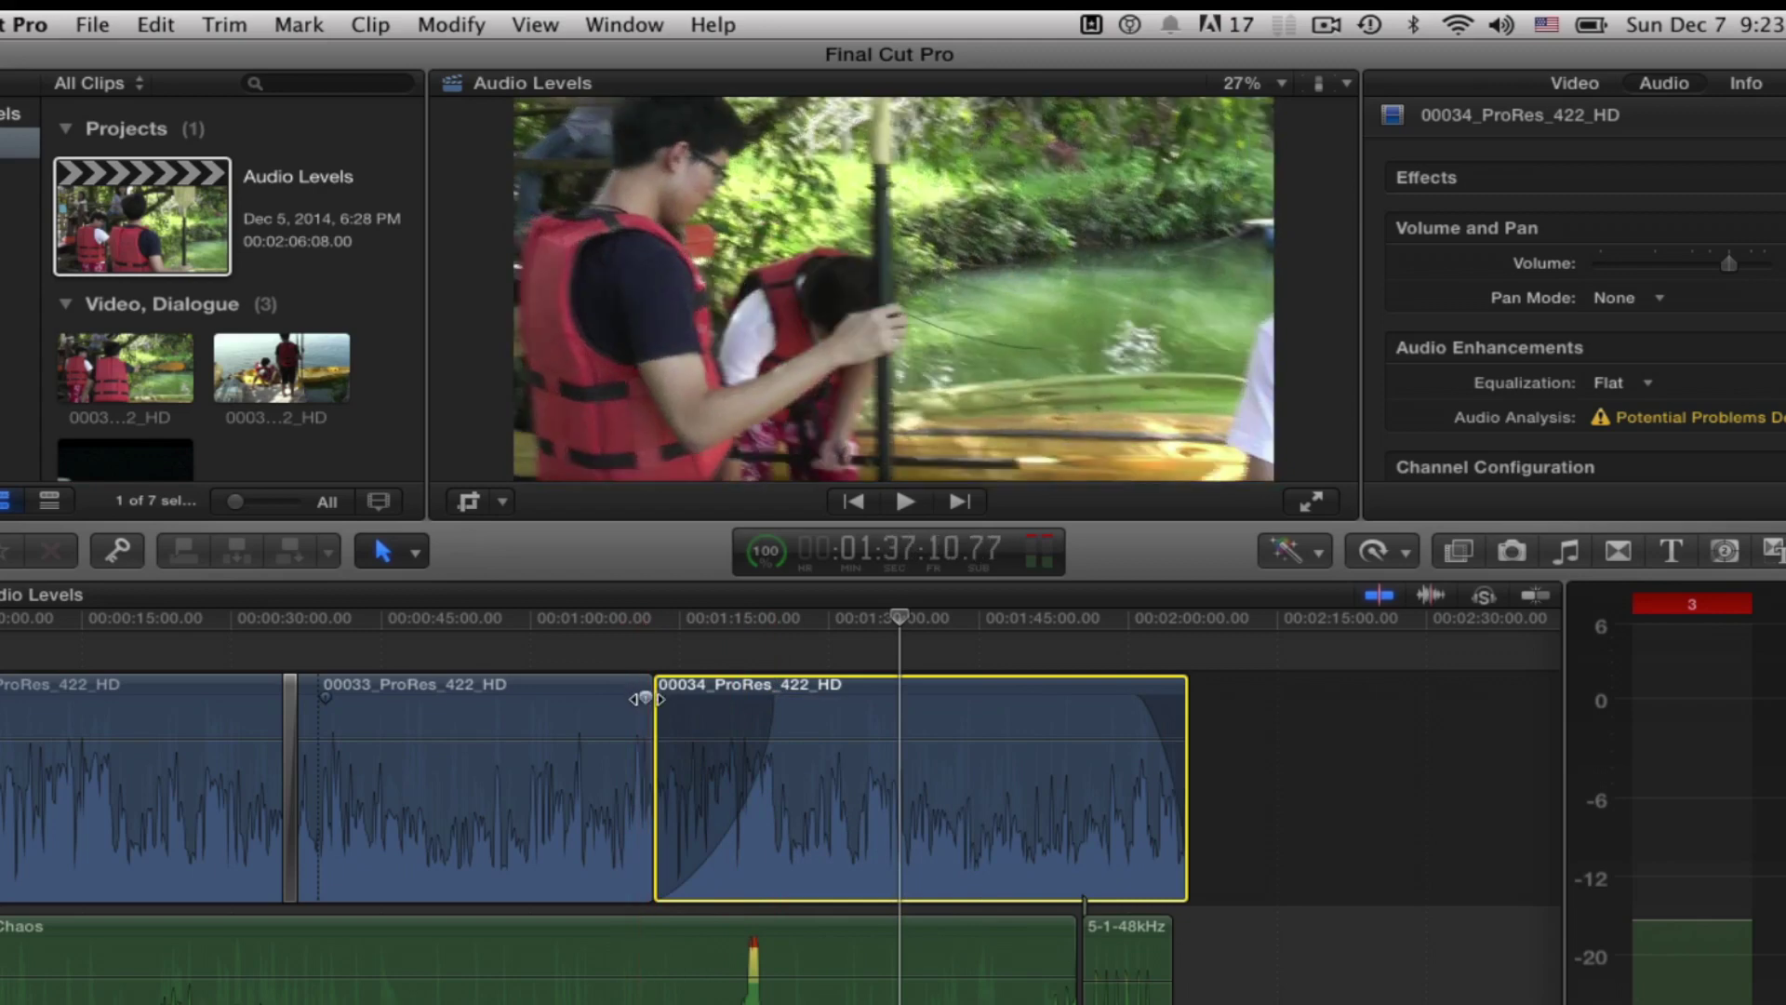
drag(640, 700, 549, 701)
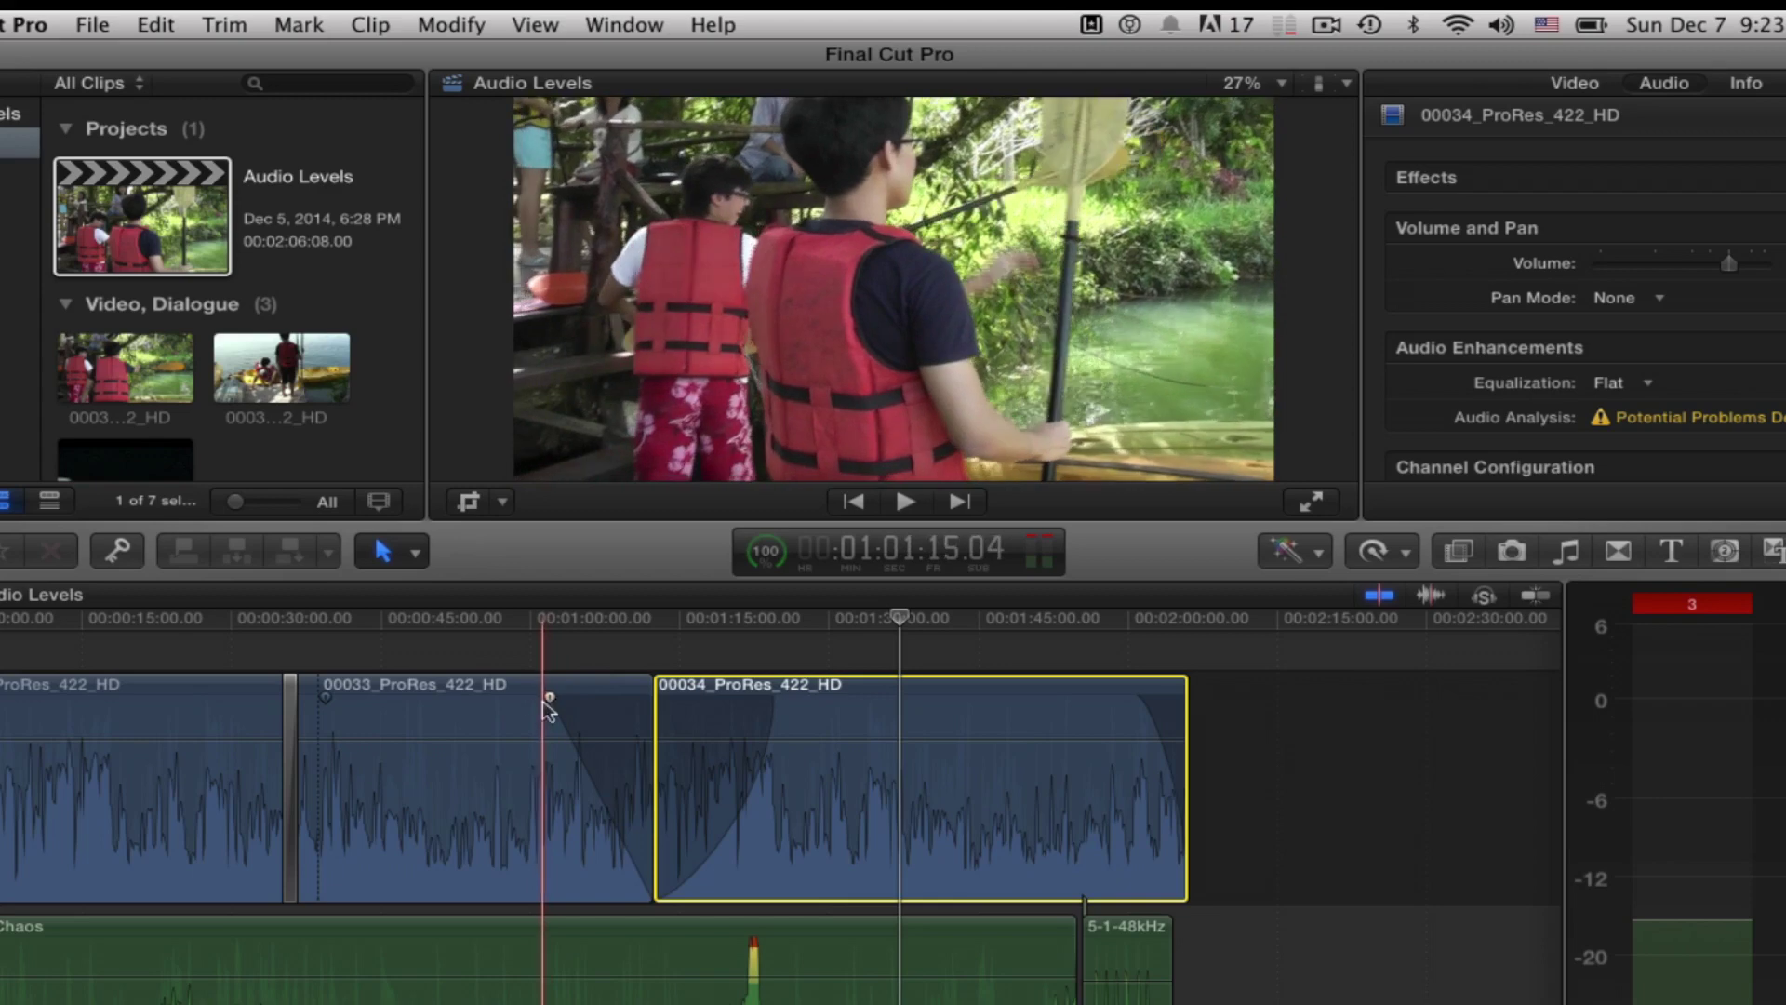
right_click(549, 699)
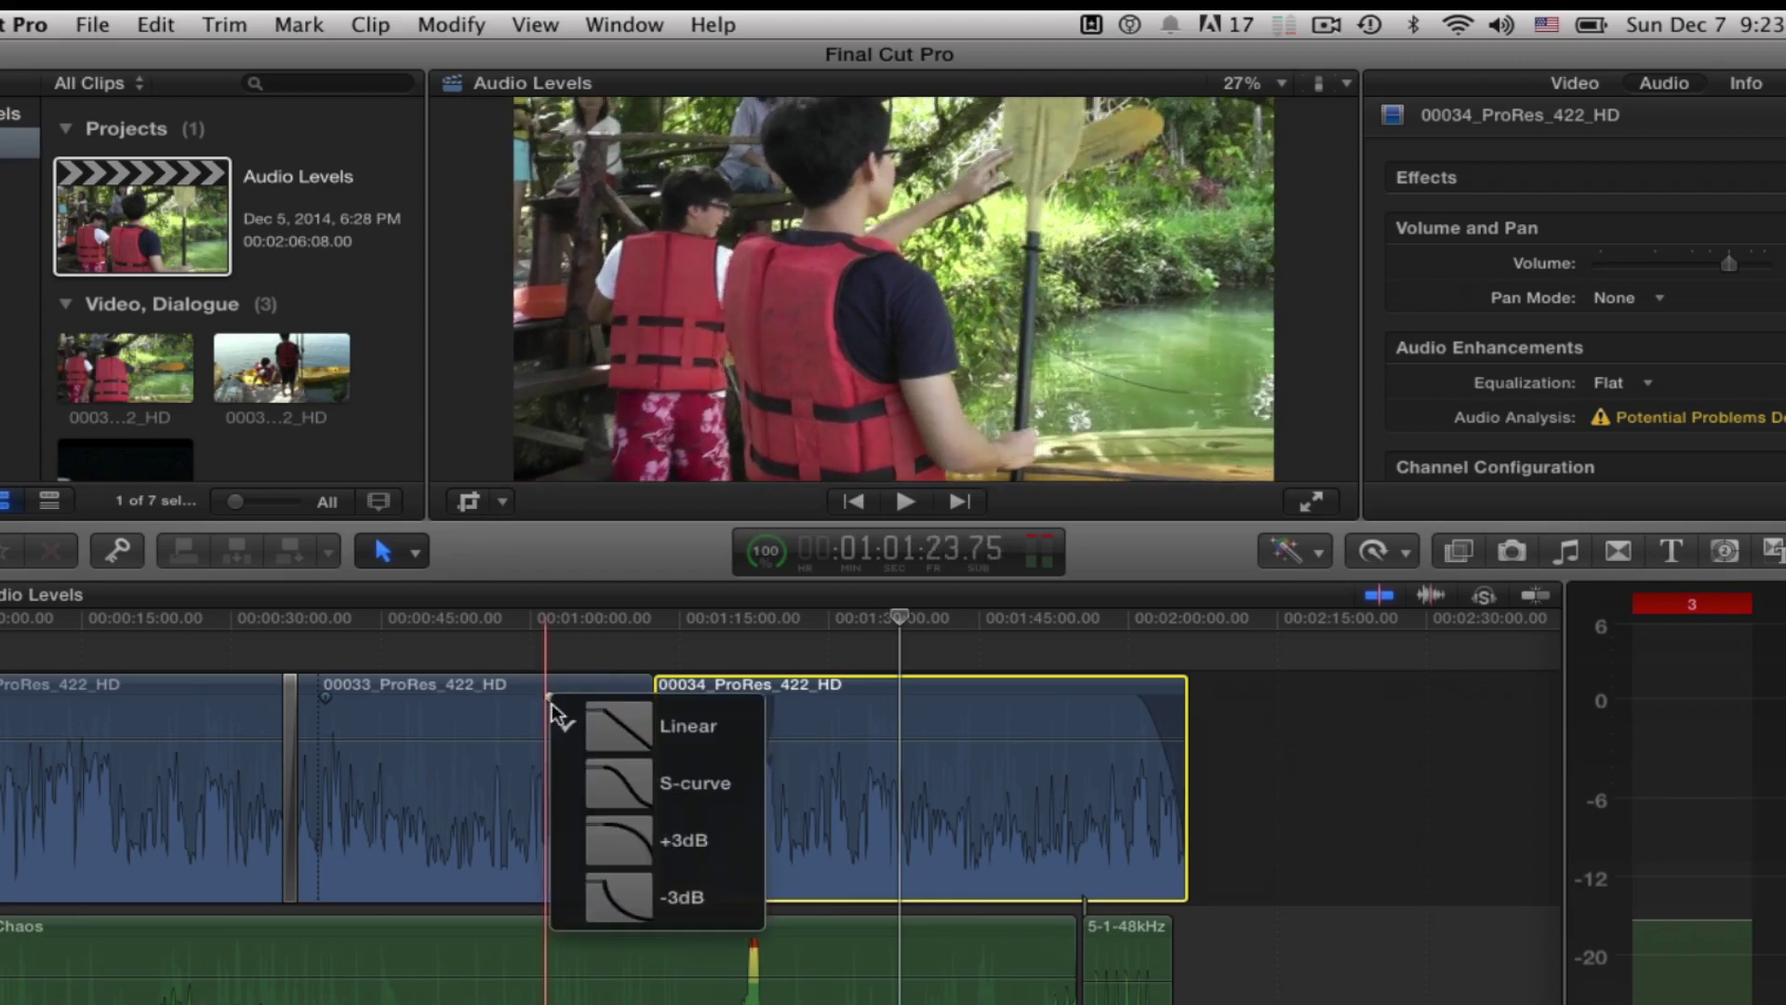
click(629, 910)
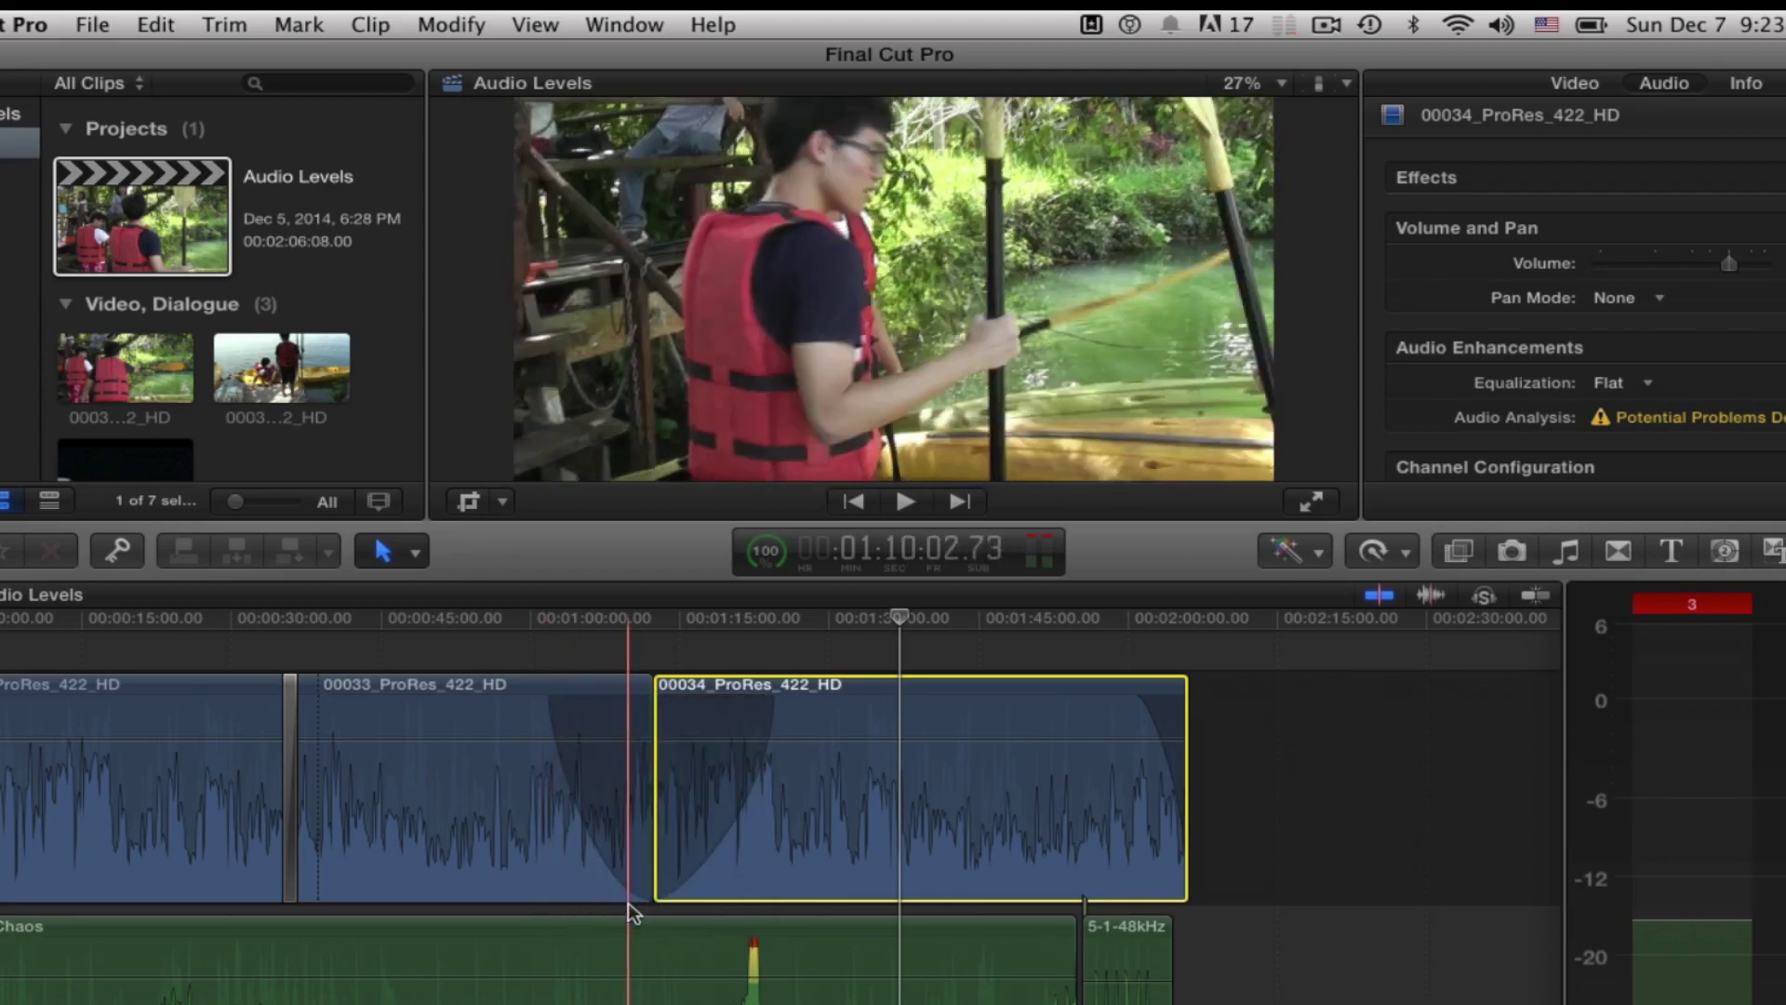
Step: Move the playhead to the transition between clips 00033 and 00034
mouse_move(725, 877)
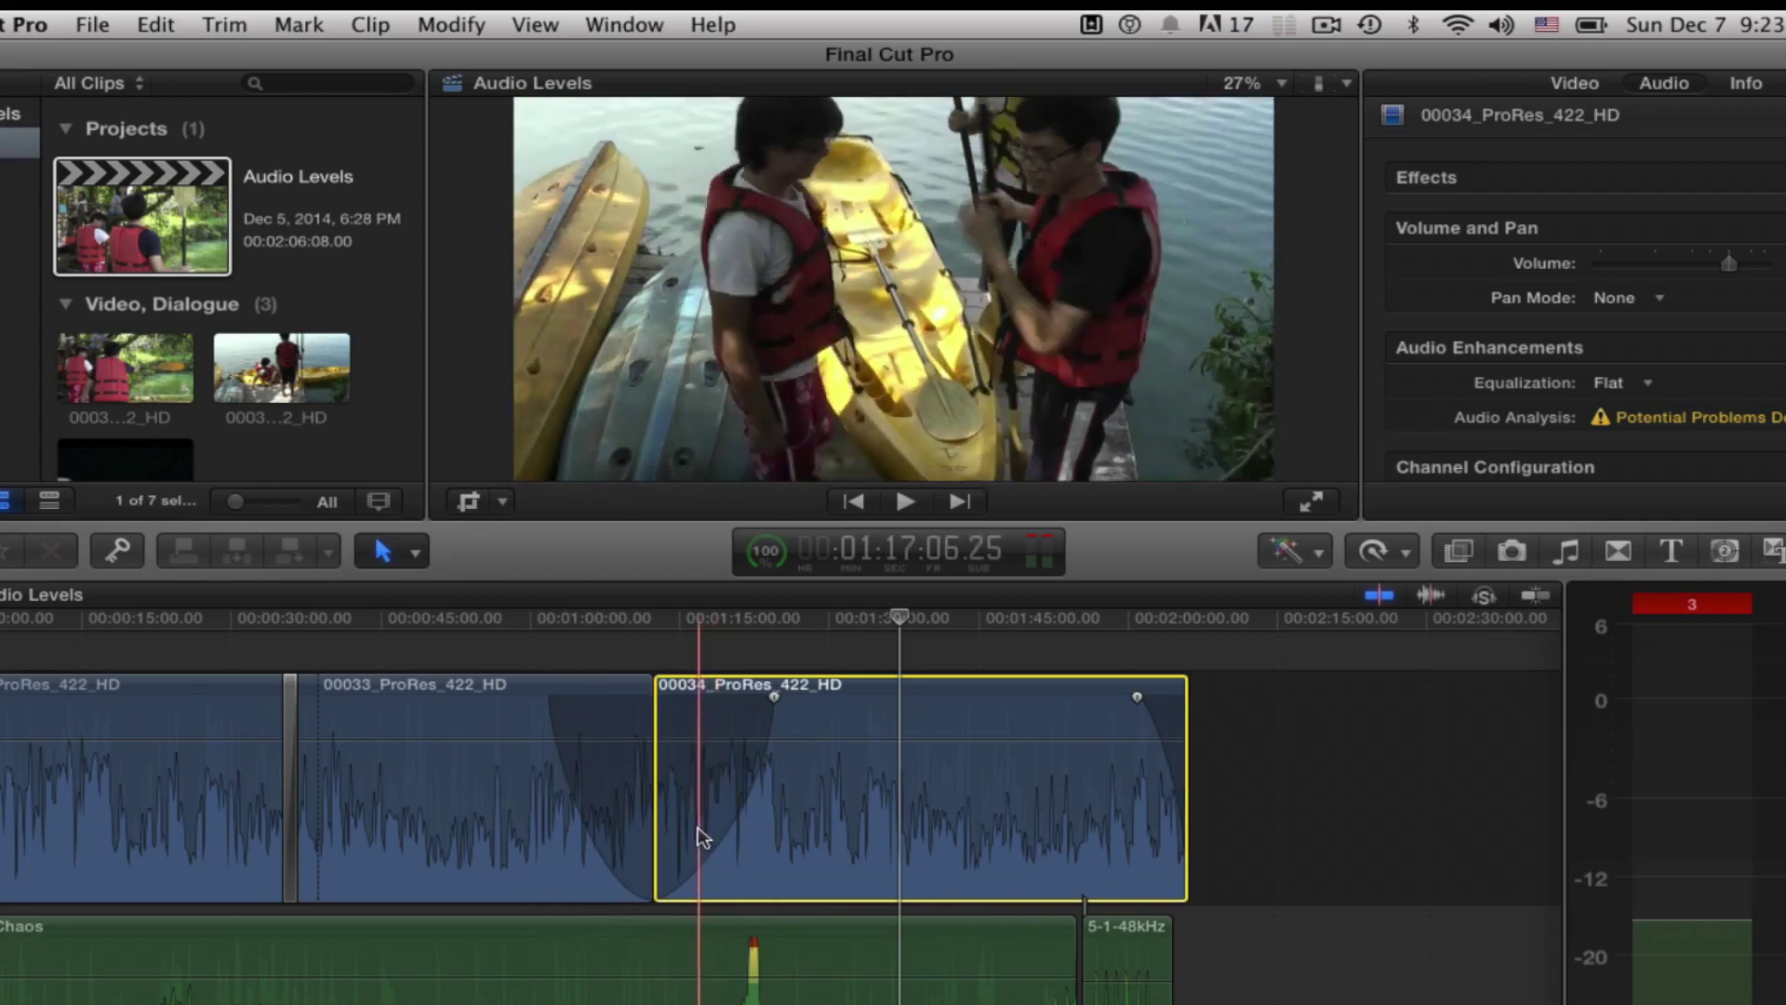
mouse_move(549, 700)
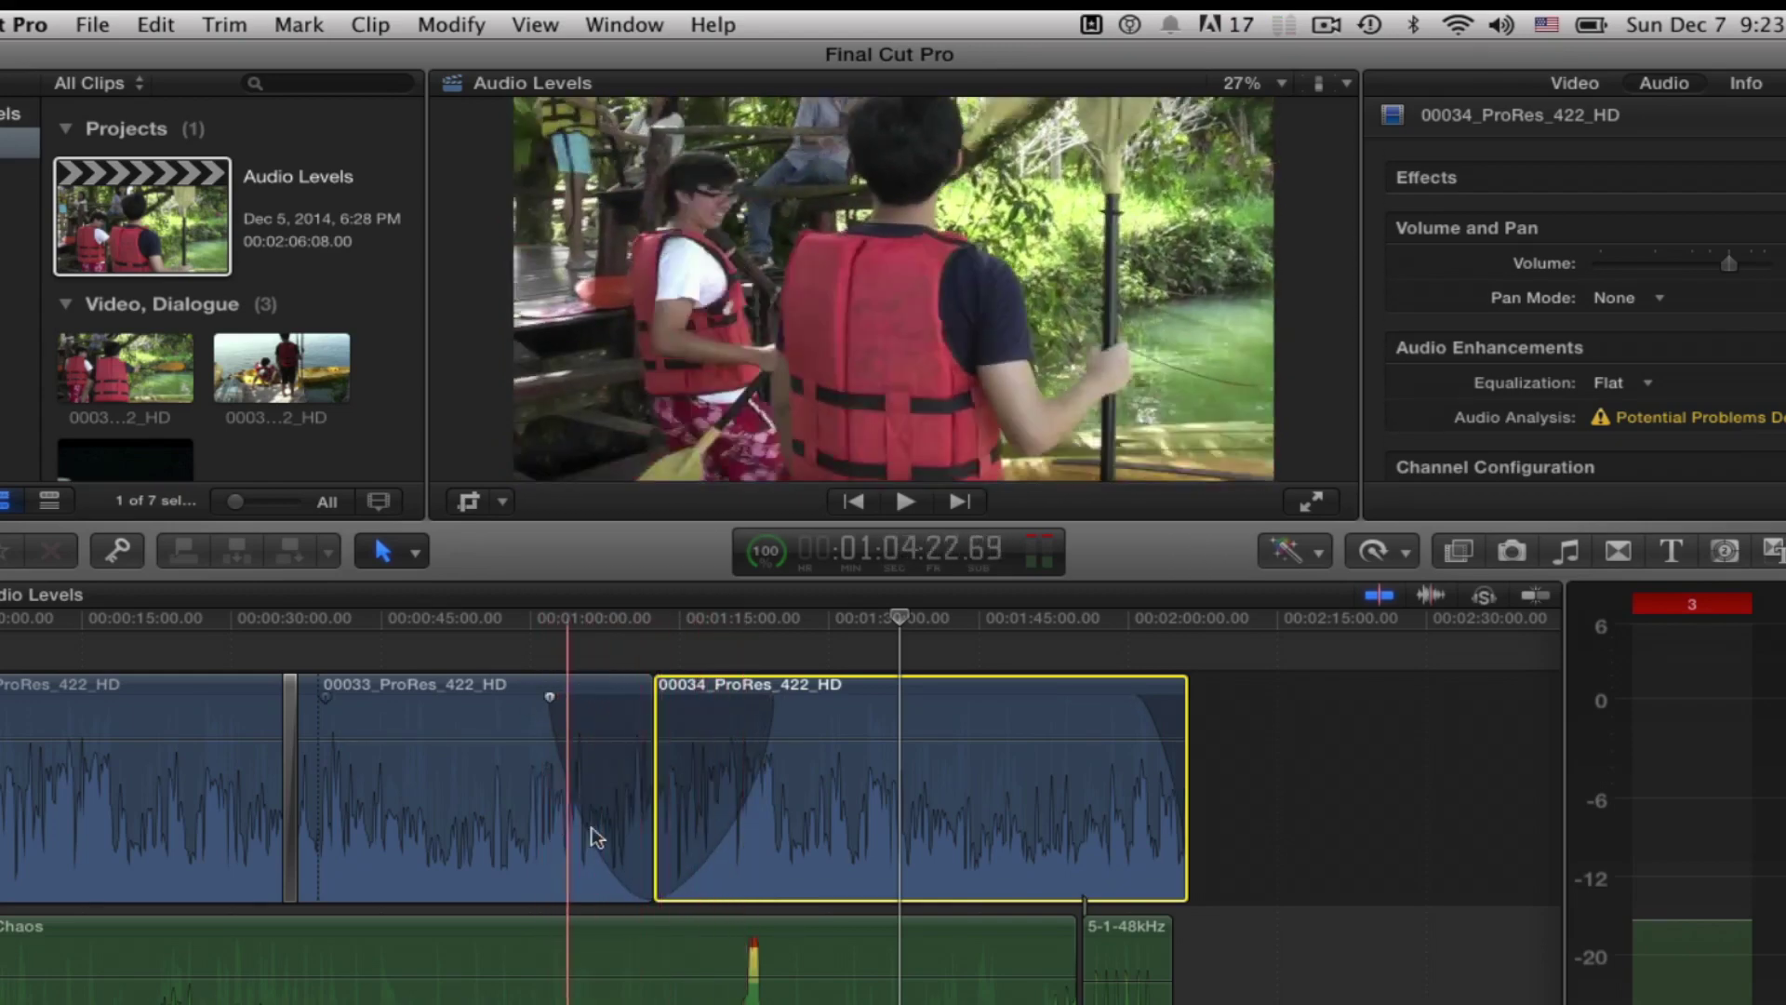
mouse_move(626, 818)
mouse_move(689, 818)
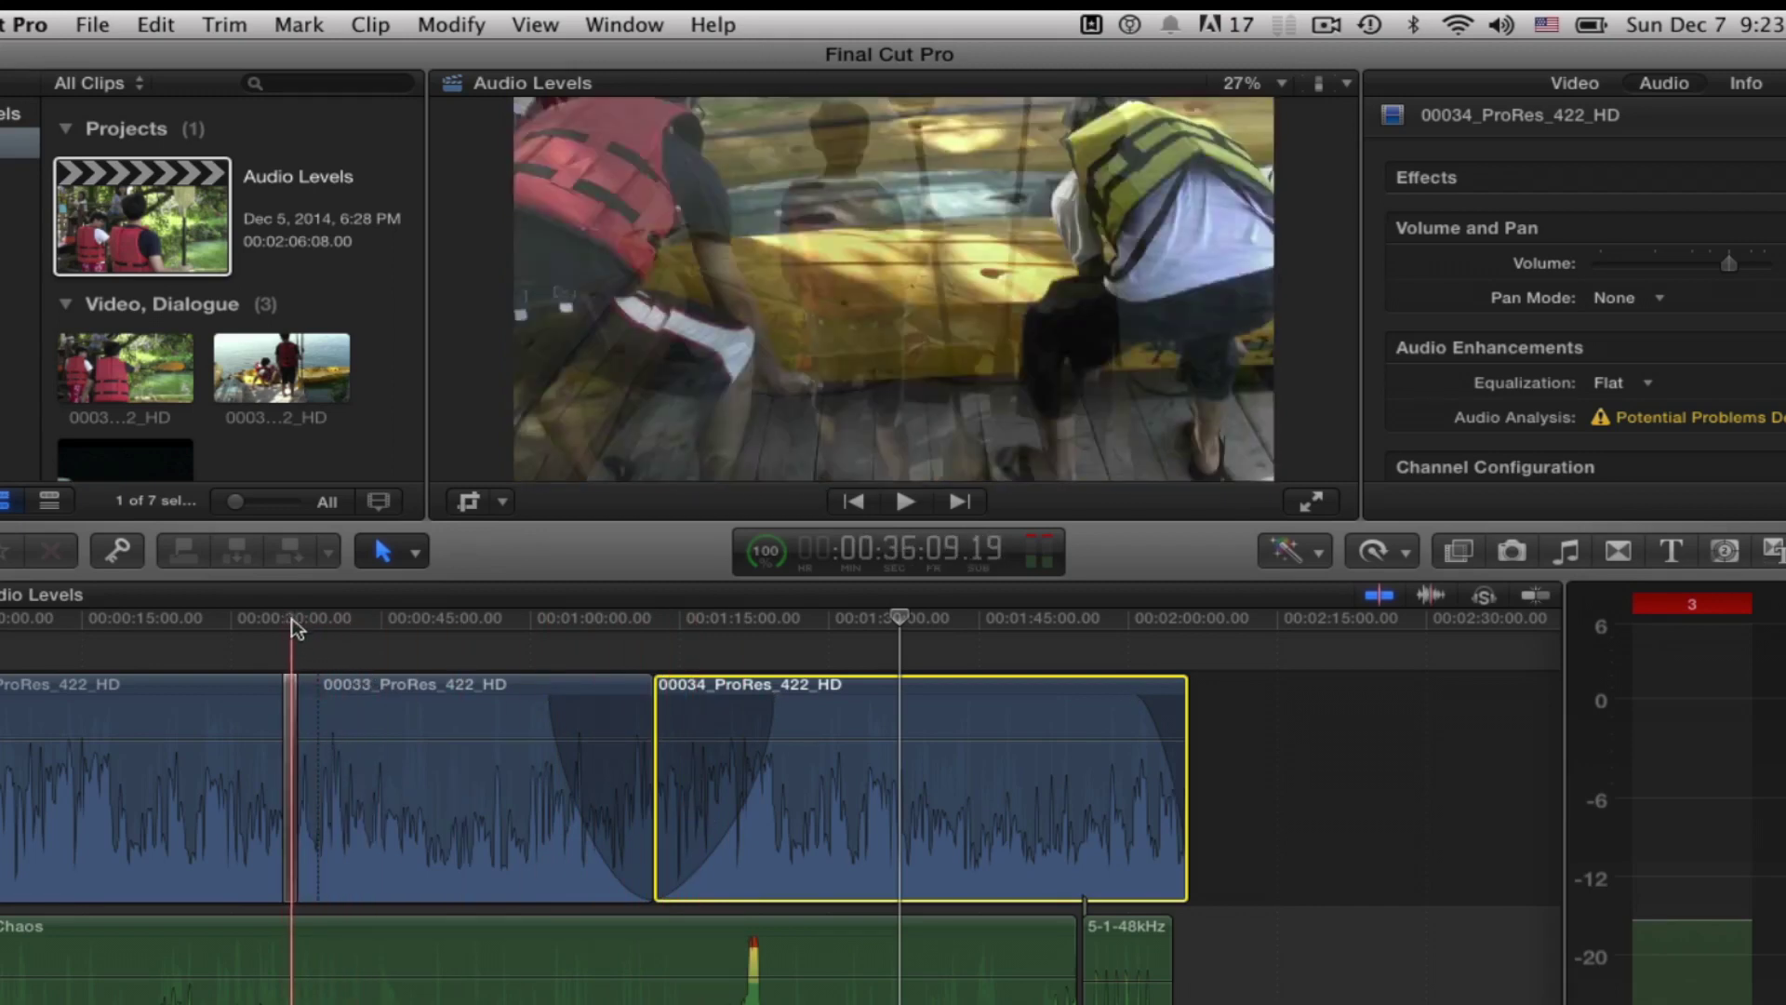
click(292, 623)
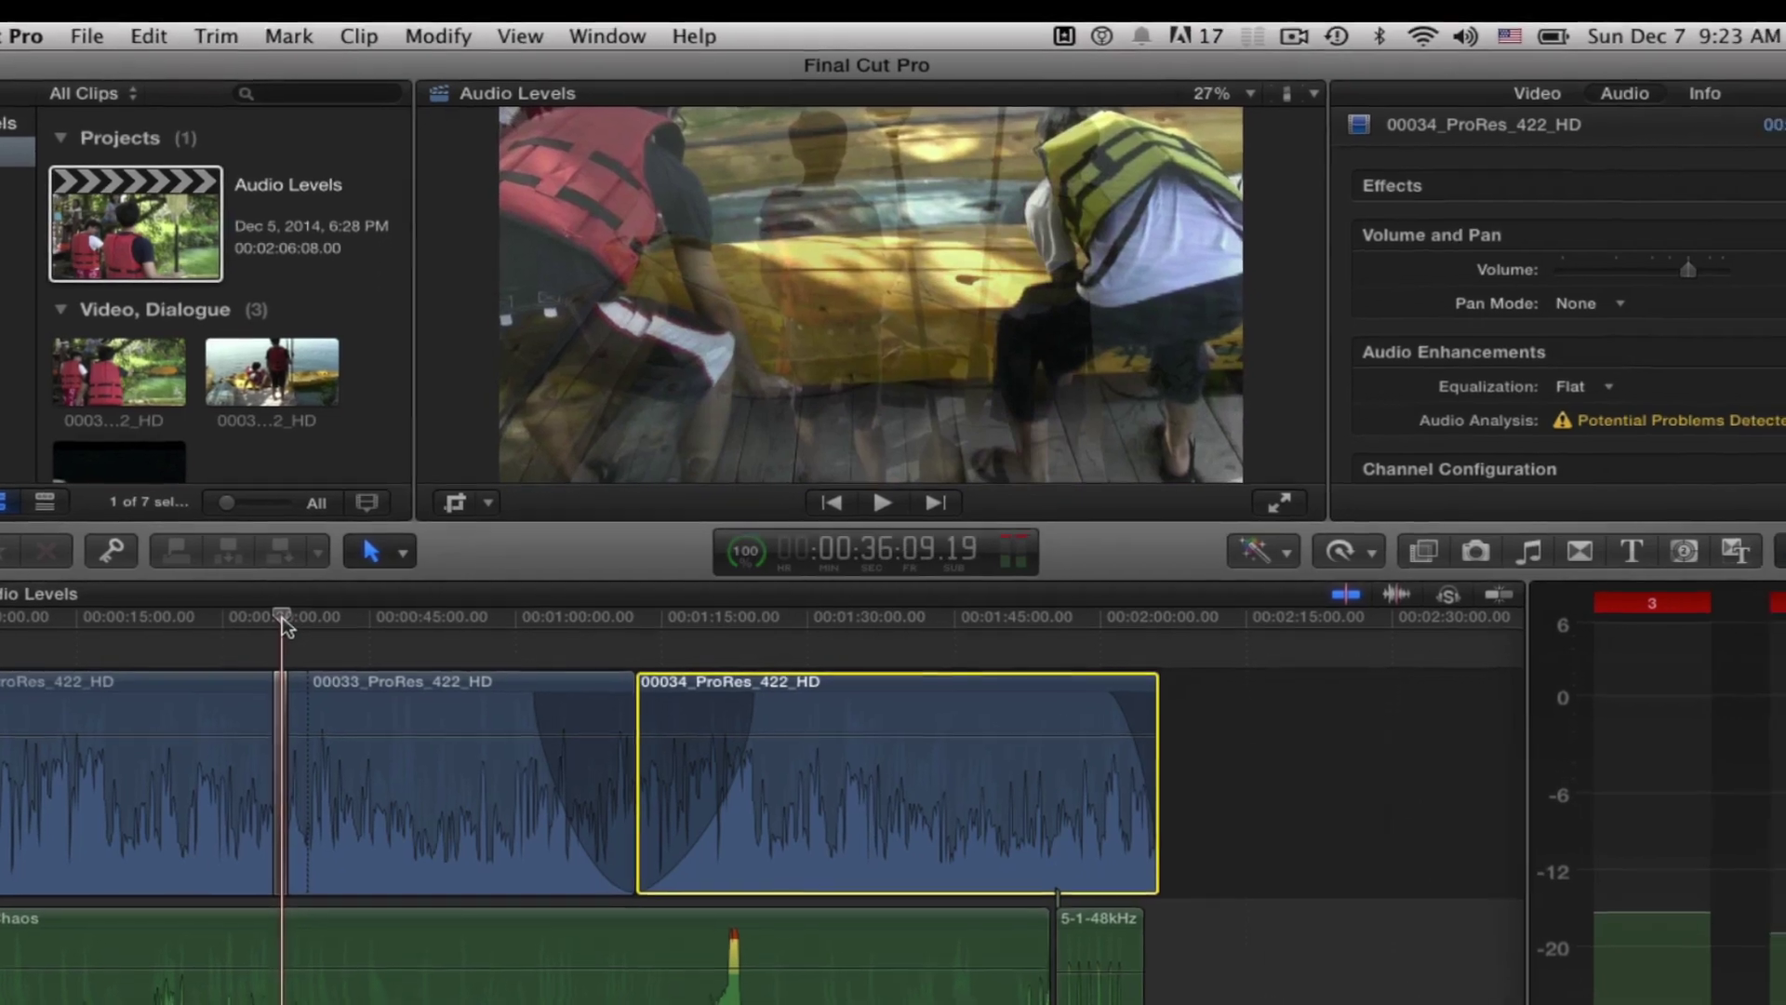
Step: Zoom the timeline in and select the cross dissolve between the clips
key(super+equal)
key(super+equal)
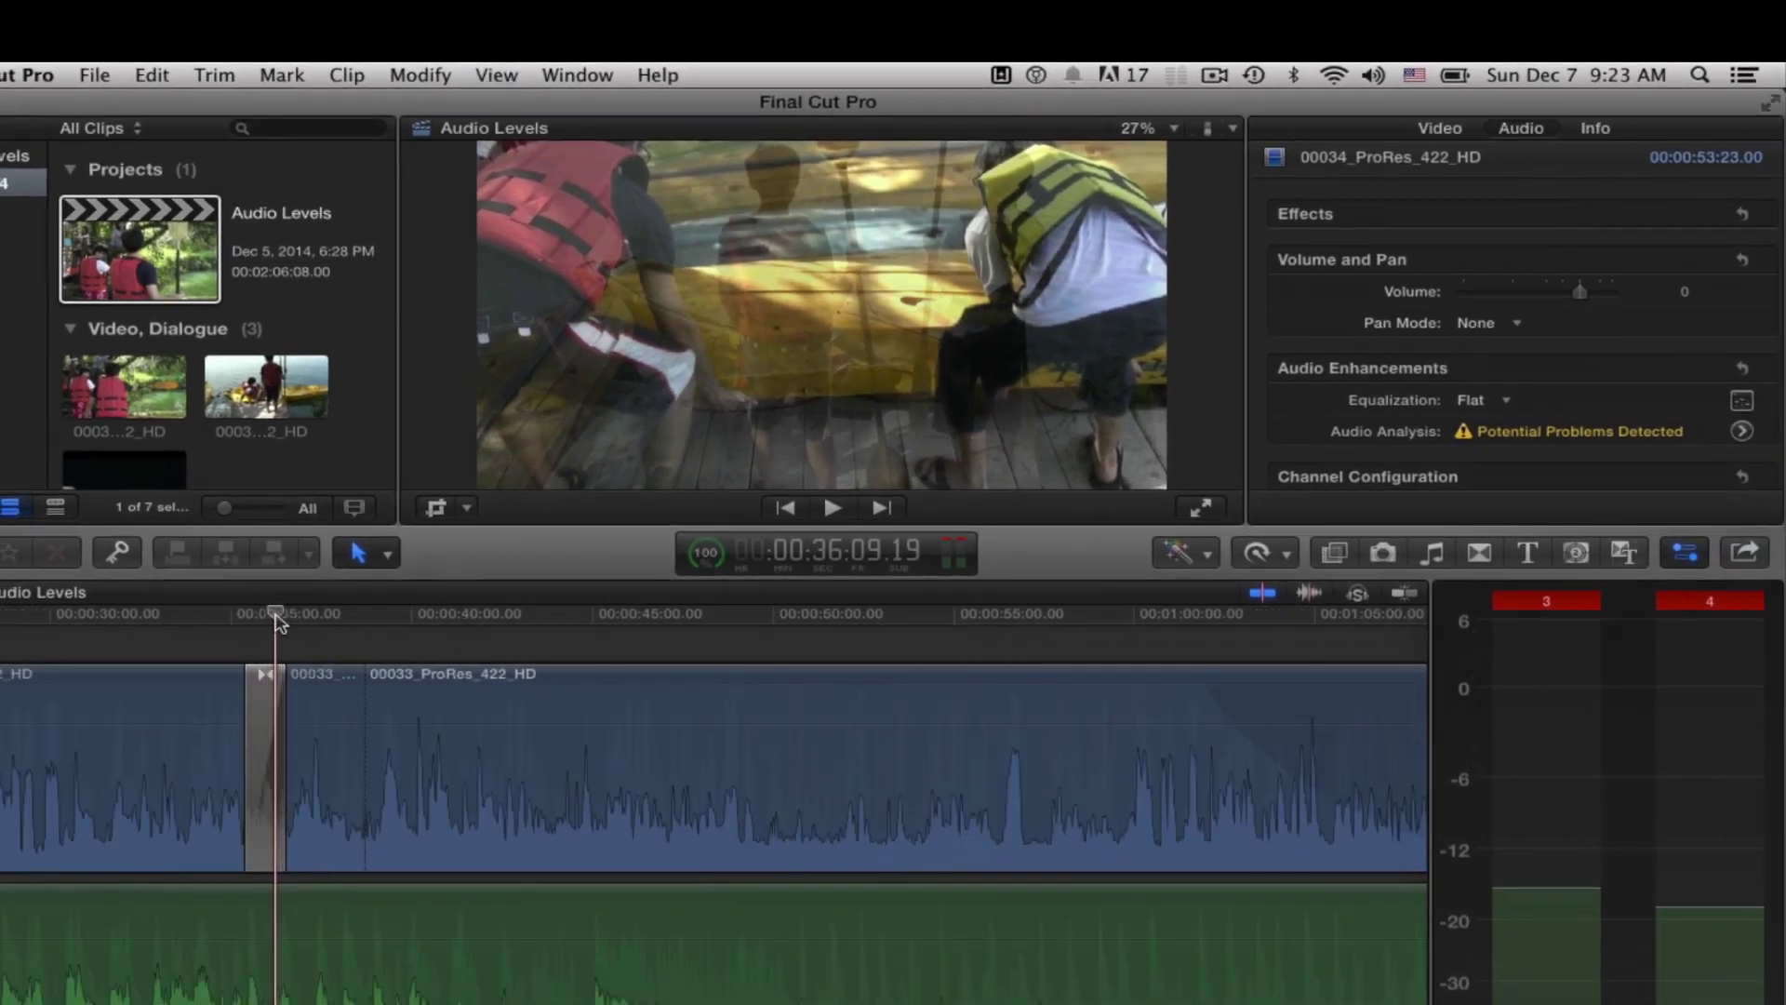
key(super+equal)
key(super+equal)
key(super+equal)
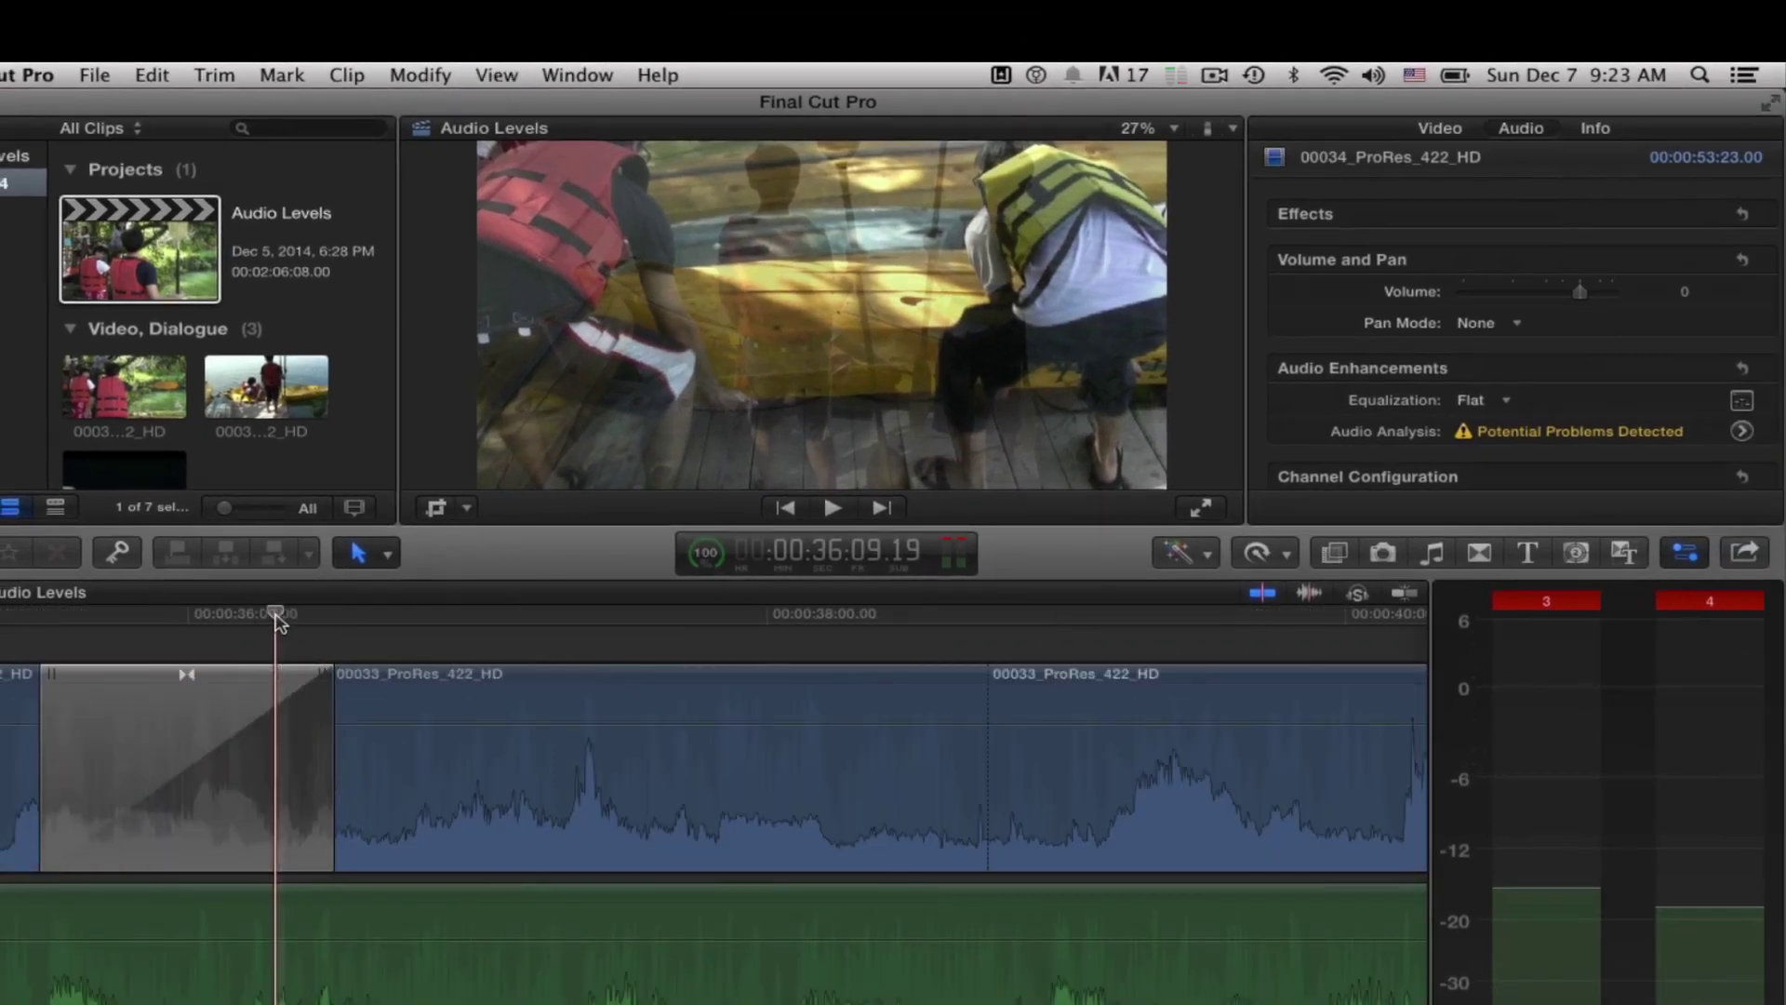
click(234, 682)
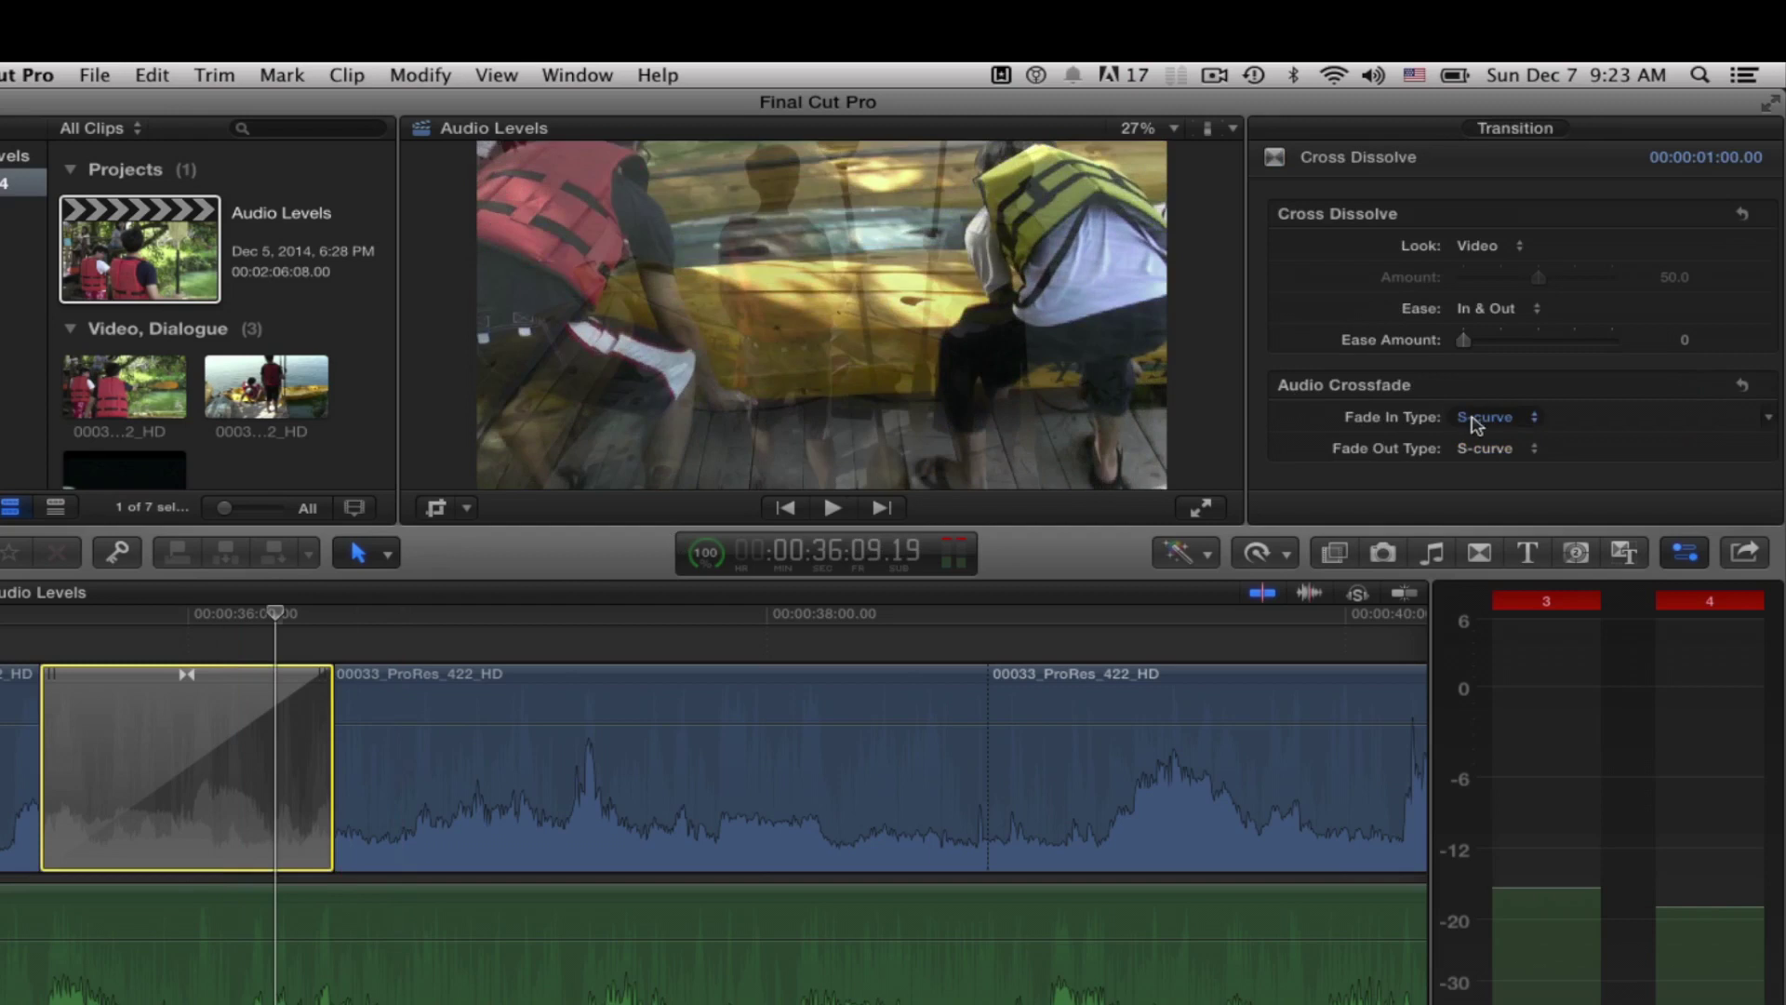
Step: Set the cross dissolve's audio Fade In Type and Fade Out Type both to -3dB
click(1536, 420)
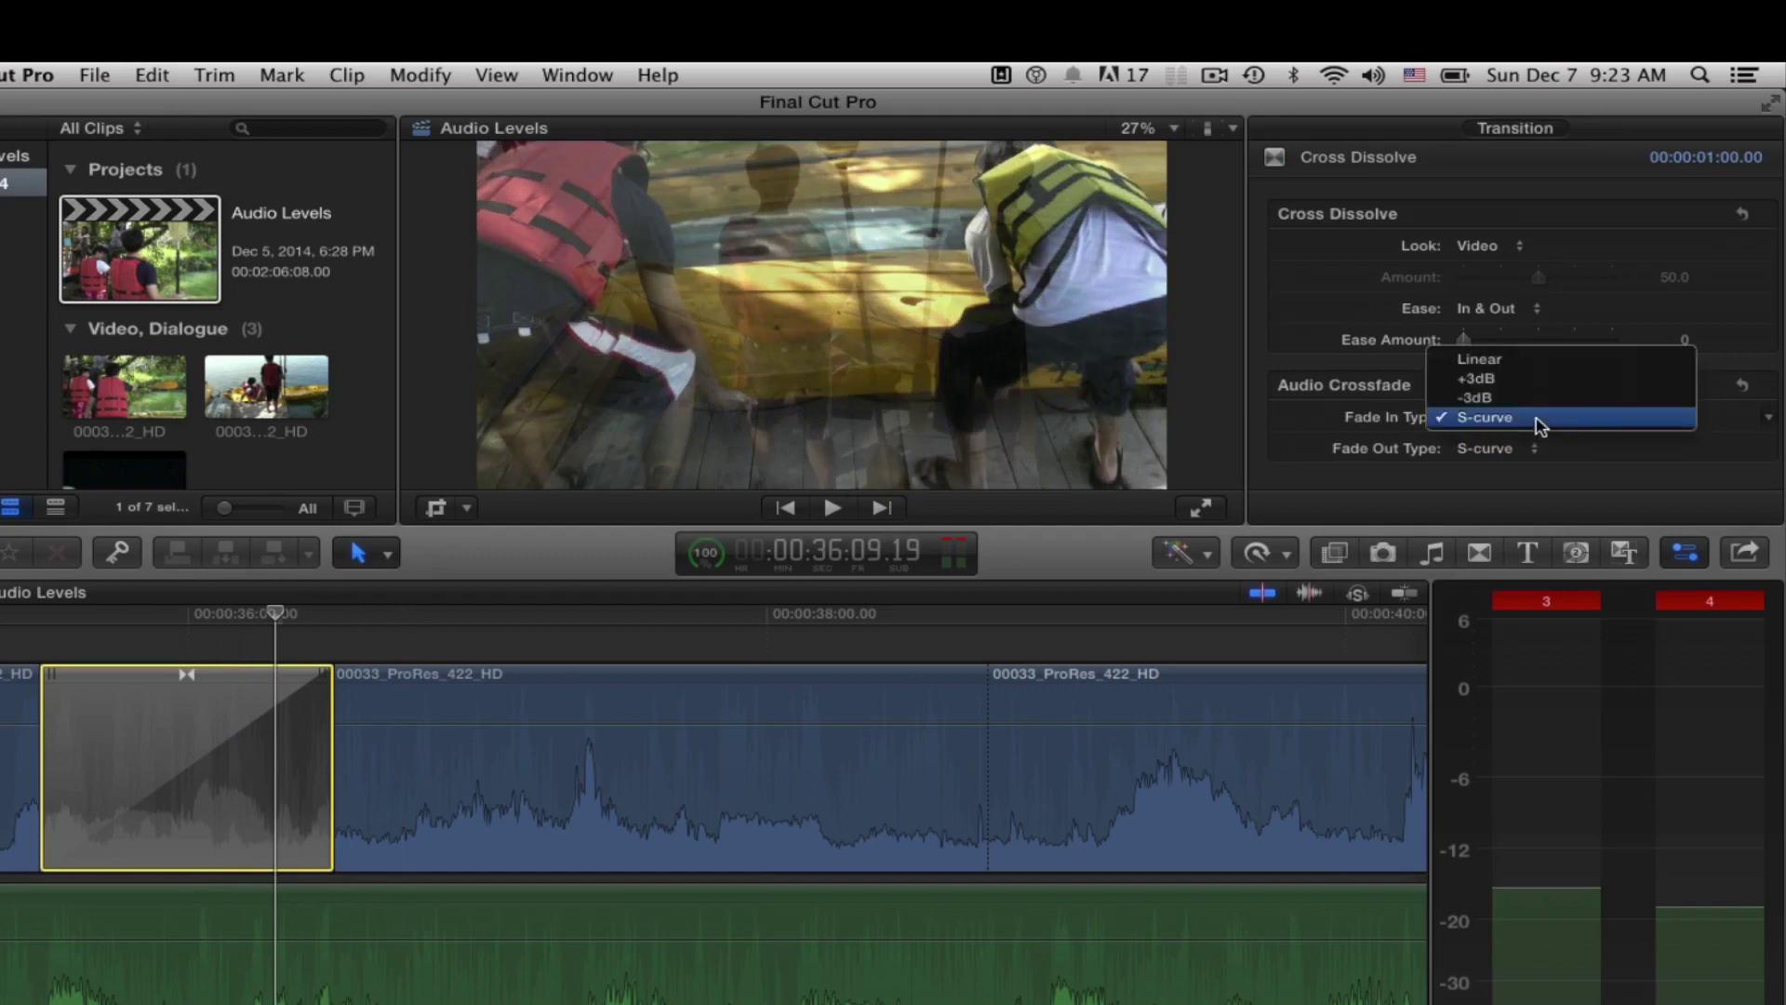
click(1536, 424)
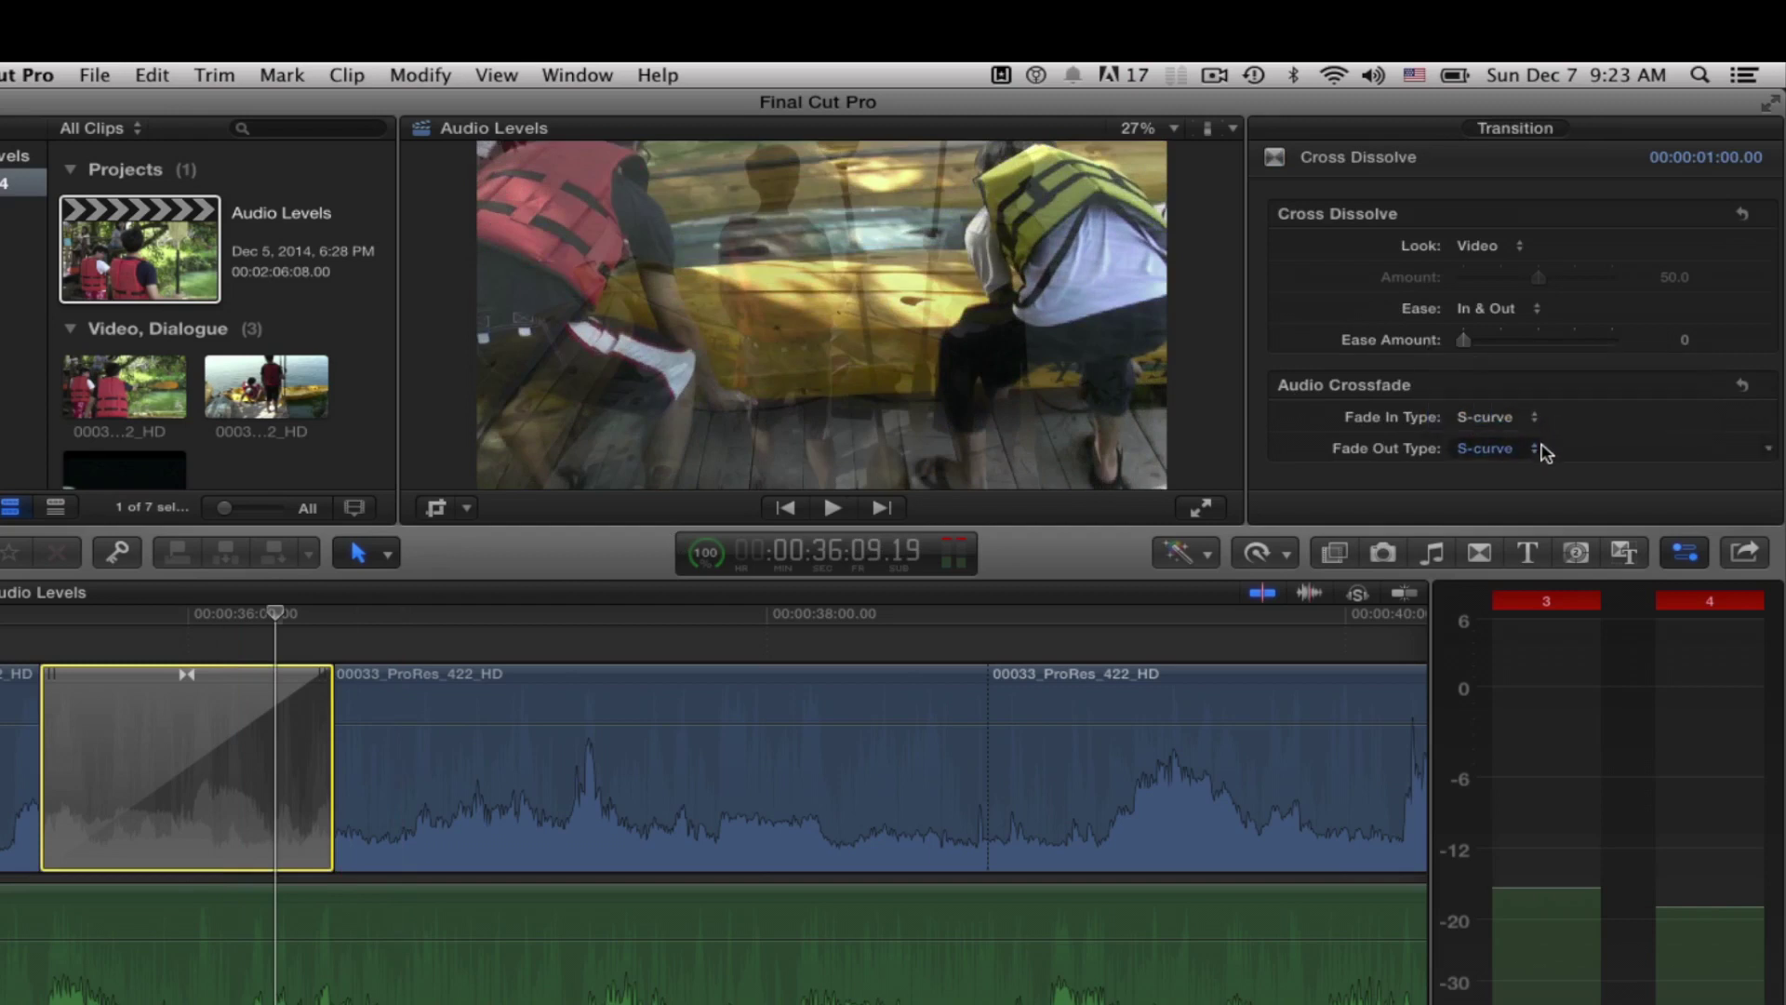
click(1537, 451)
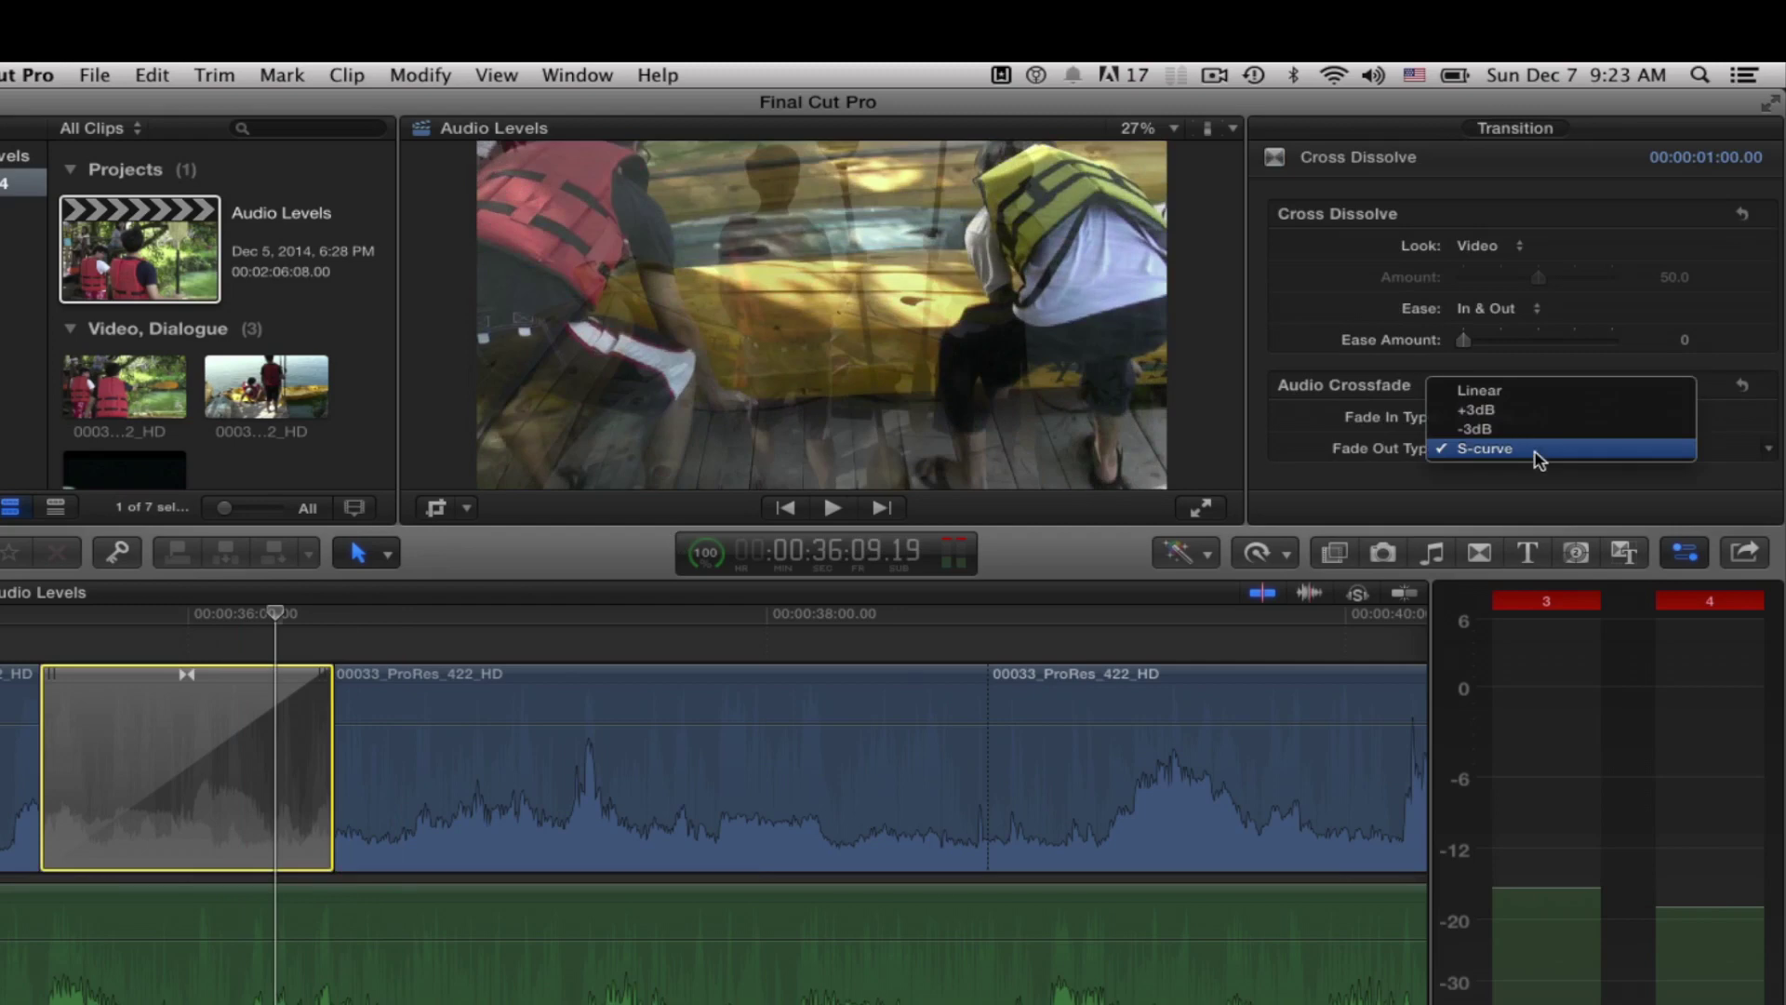
click(1540, 456)
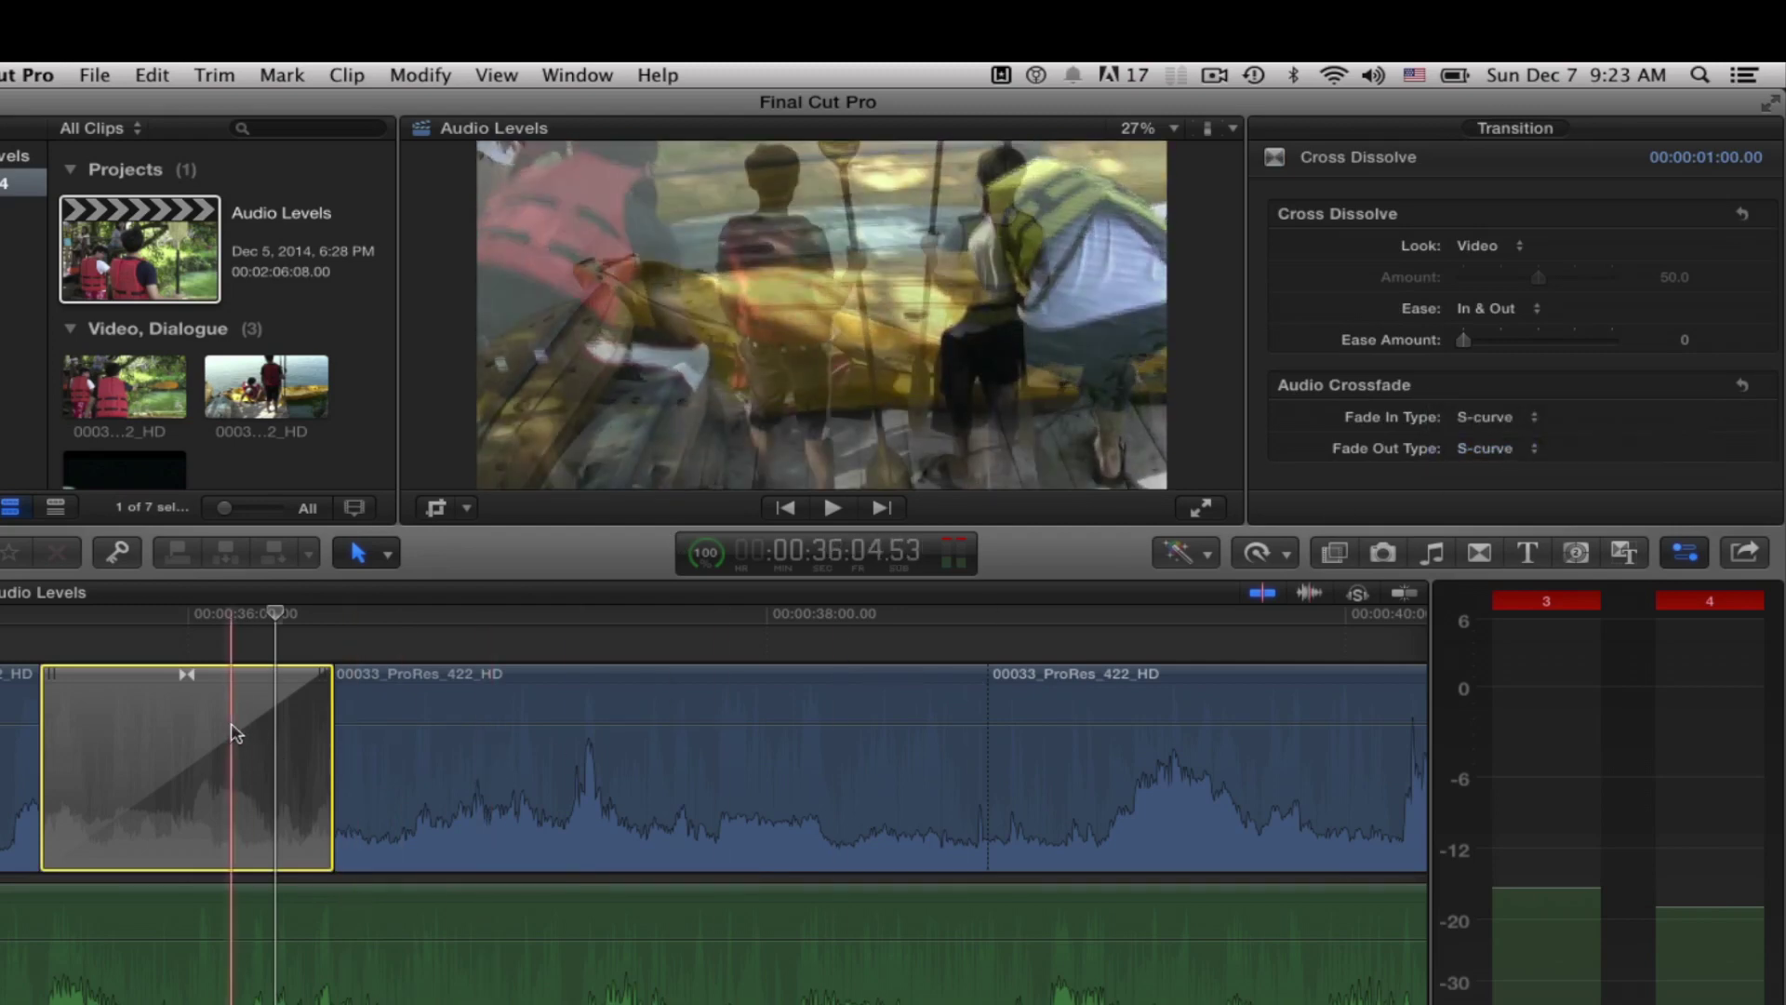
click(1533, 416)
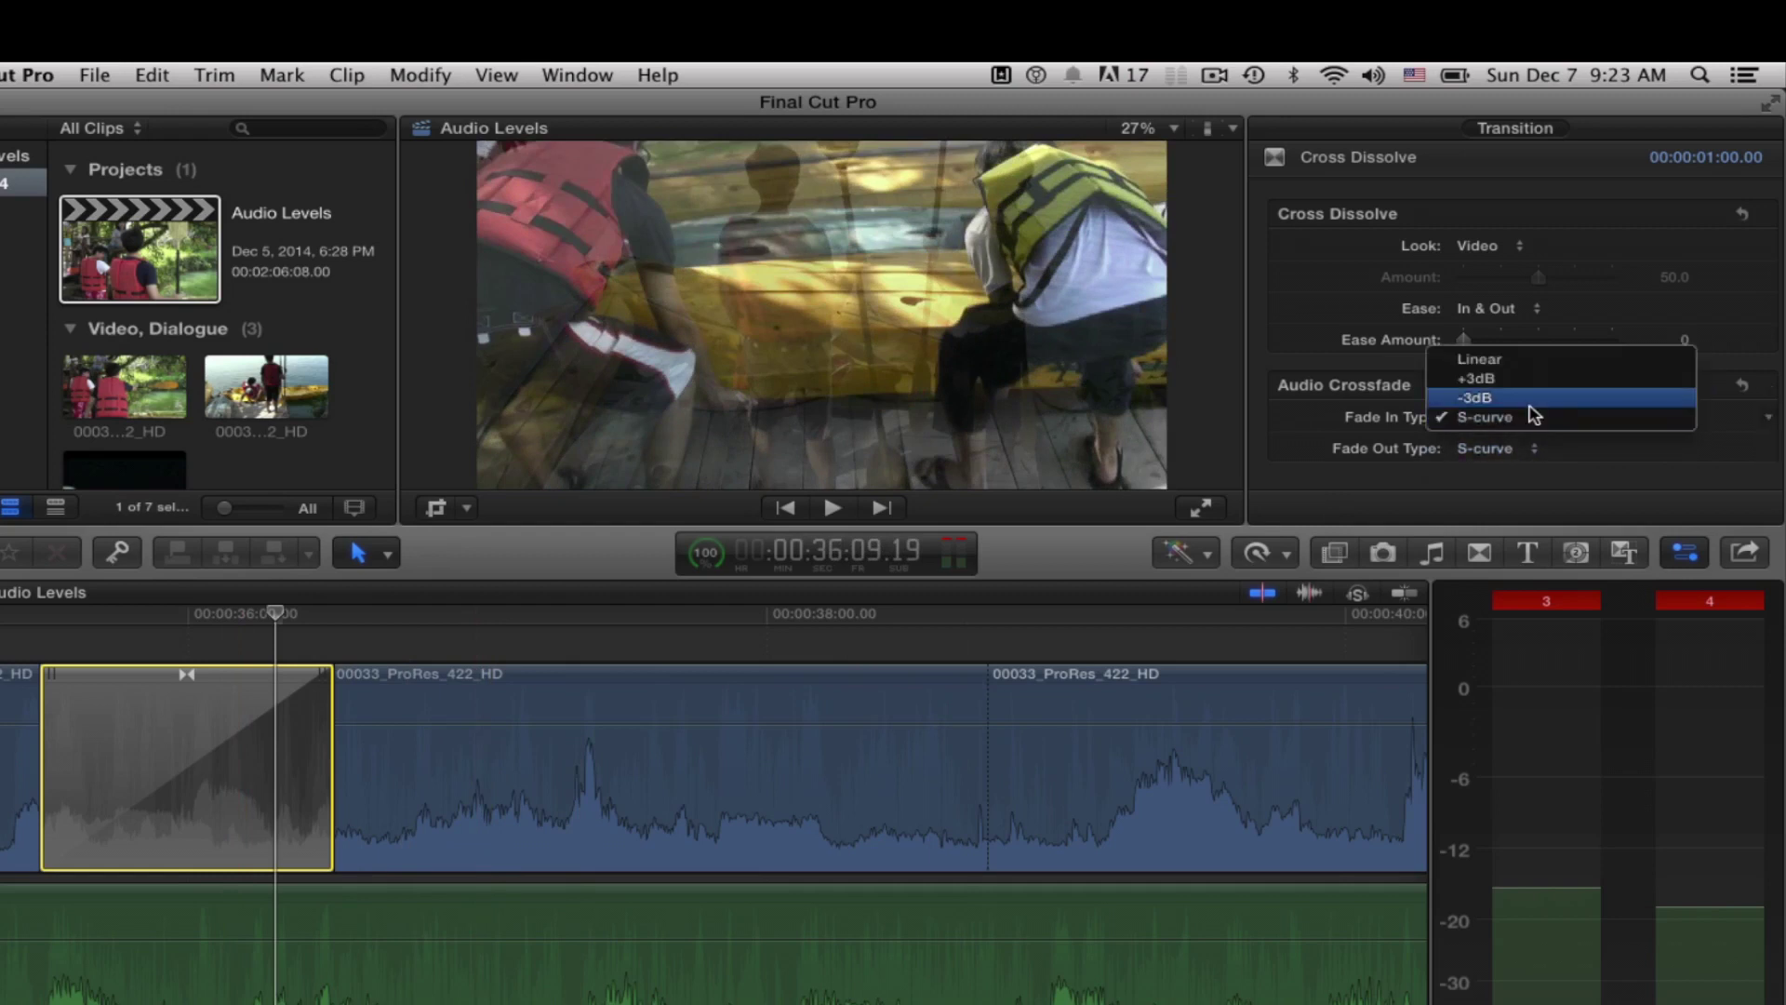
click(1530, 400)
click(1540, 451)
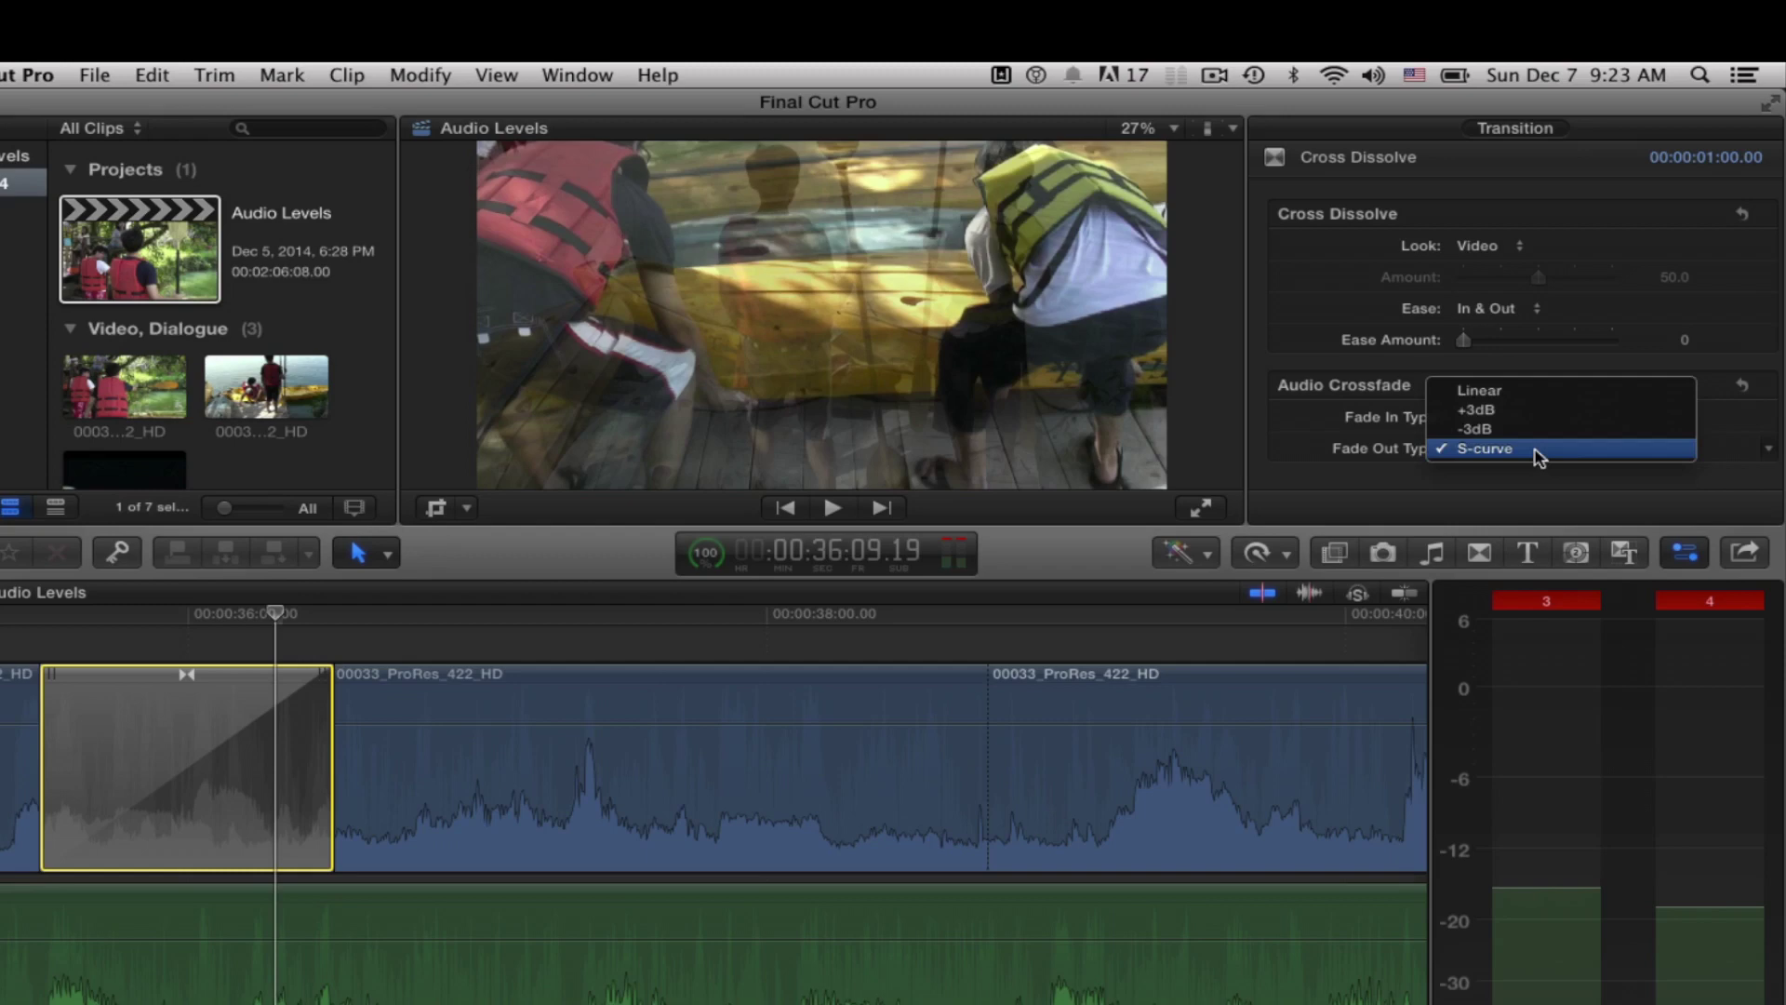
click(1527, 430)
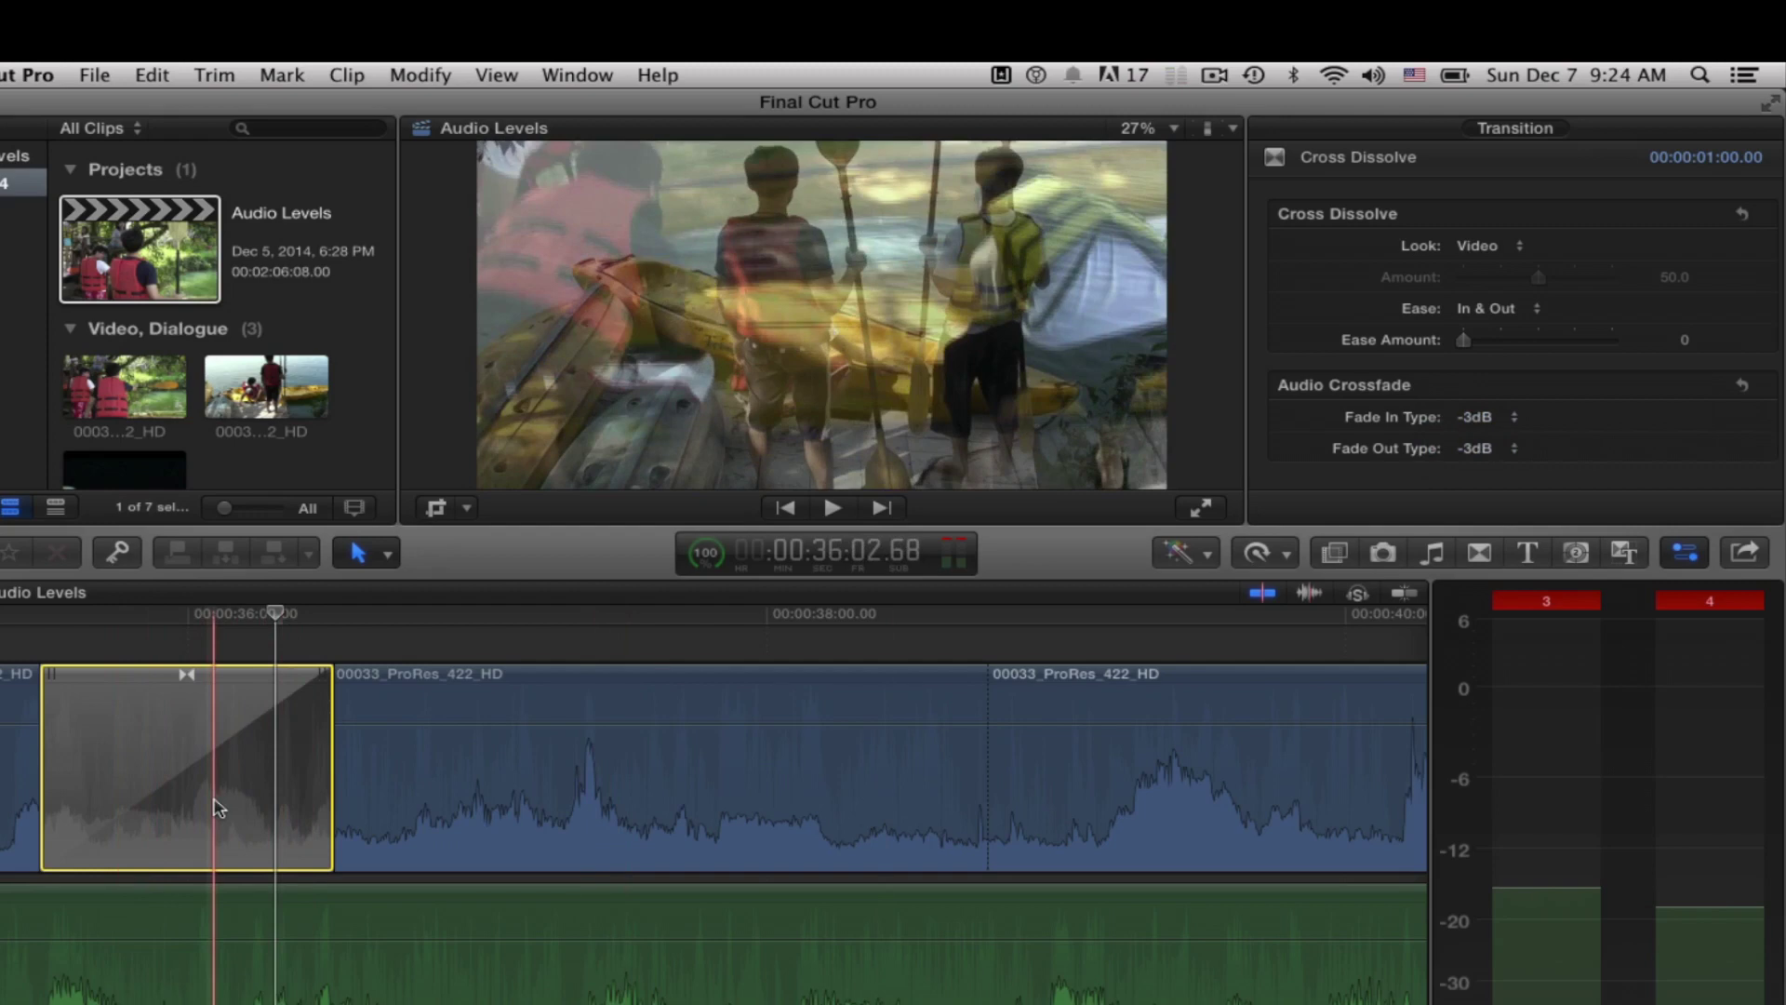
key(super+minus)
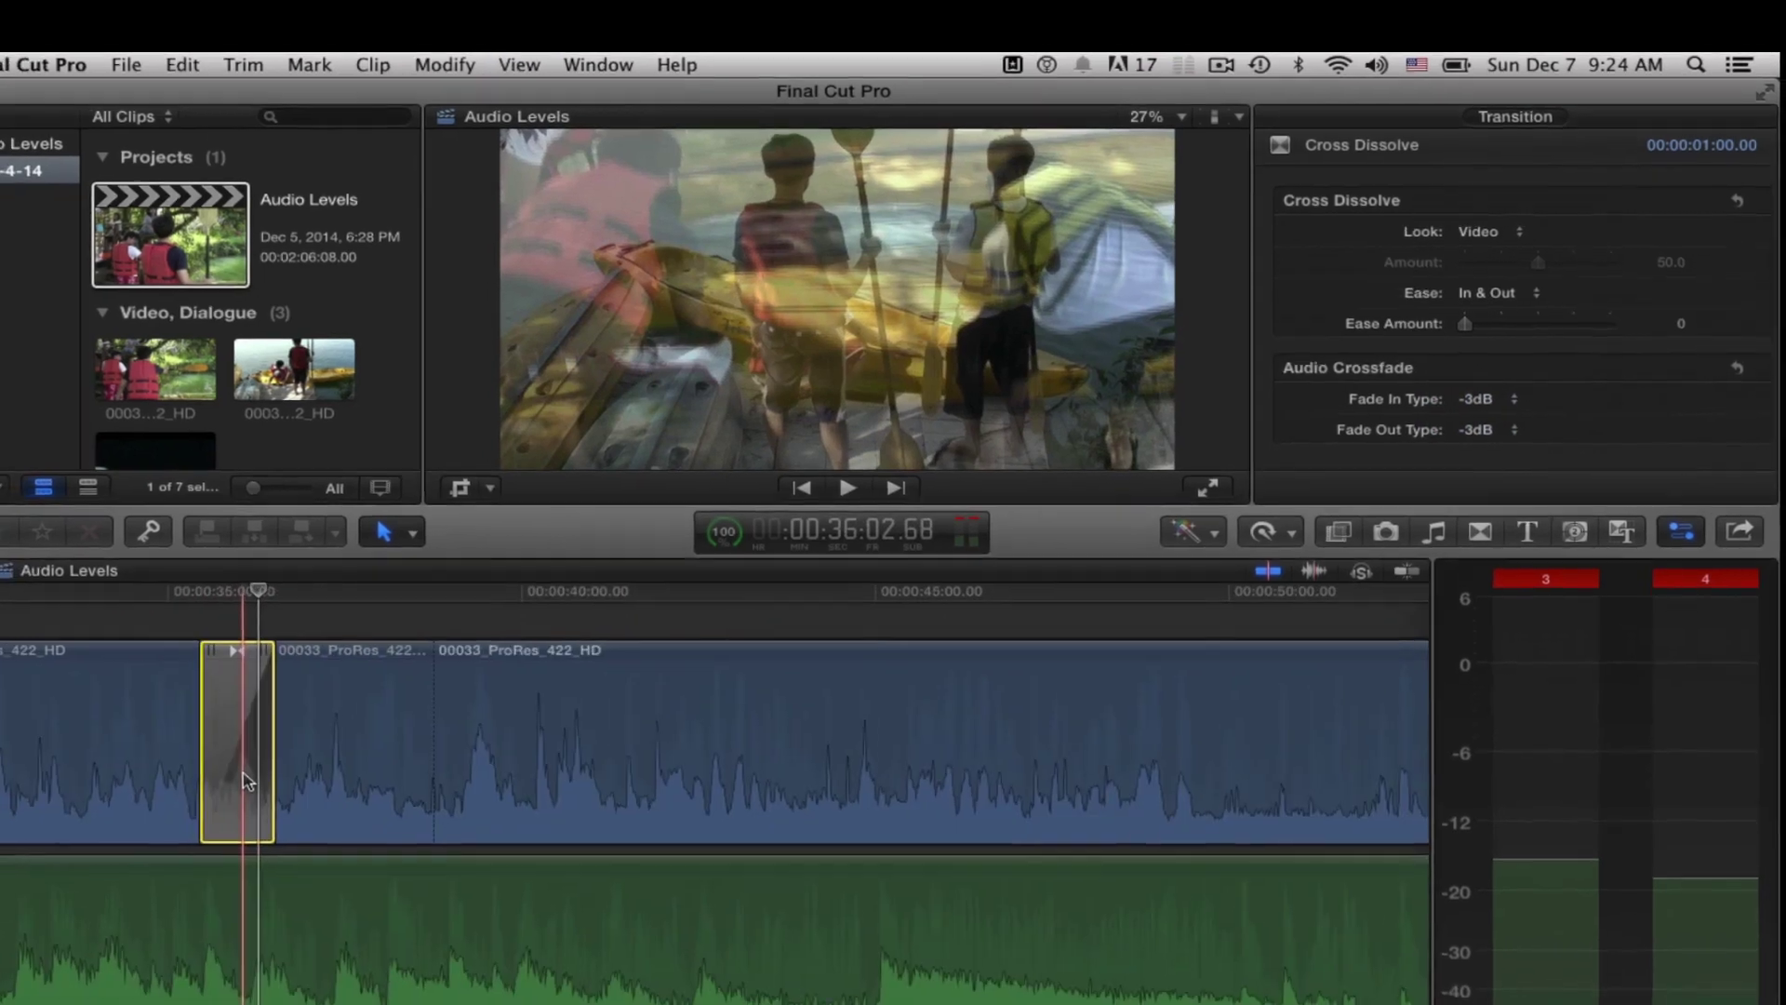